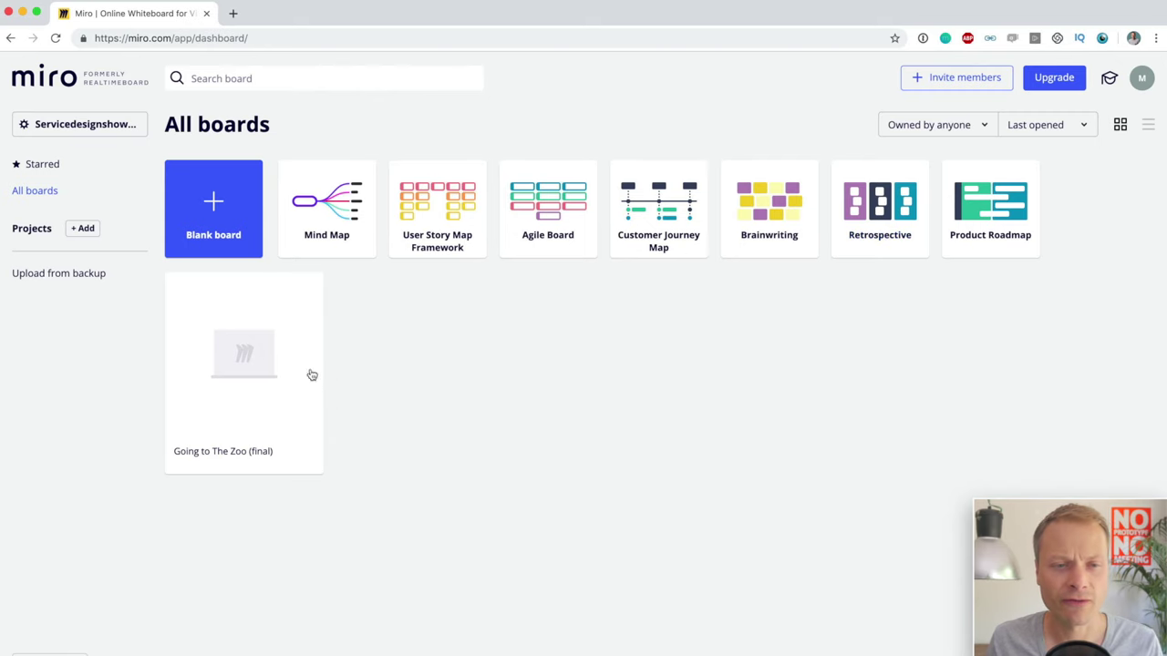
Open the "Going to The Zoo (final)" board to view the finished journey map, and return to the board dashboard
left_click(239, 362)
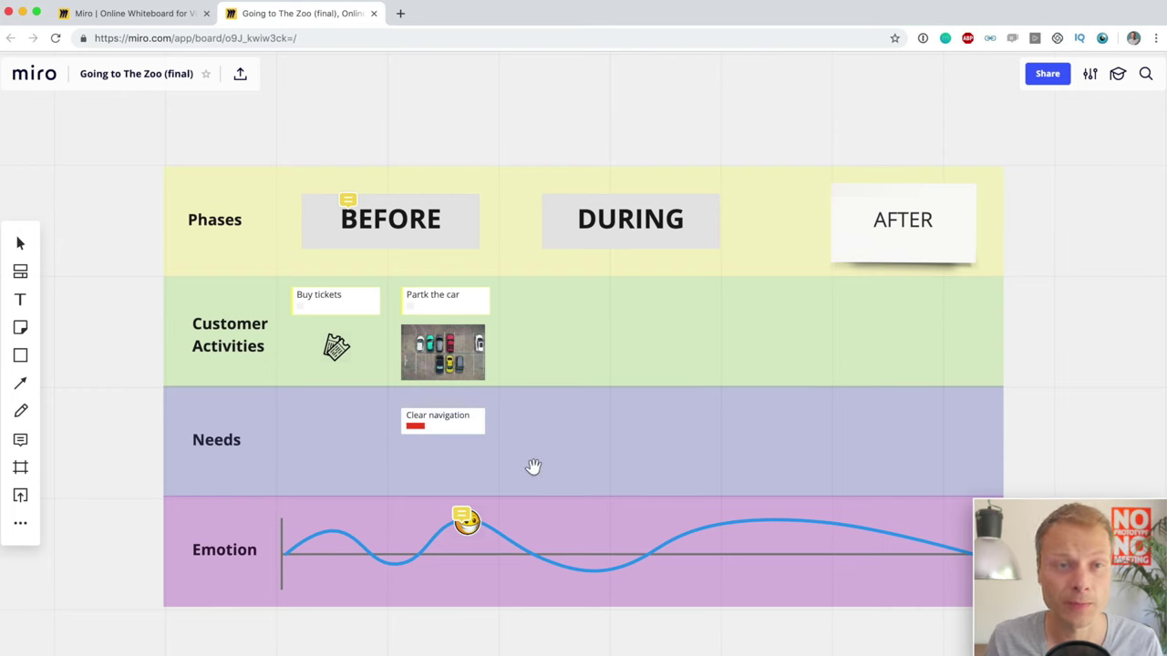
key("ctrl+shift+Tab")
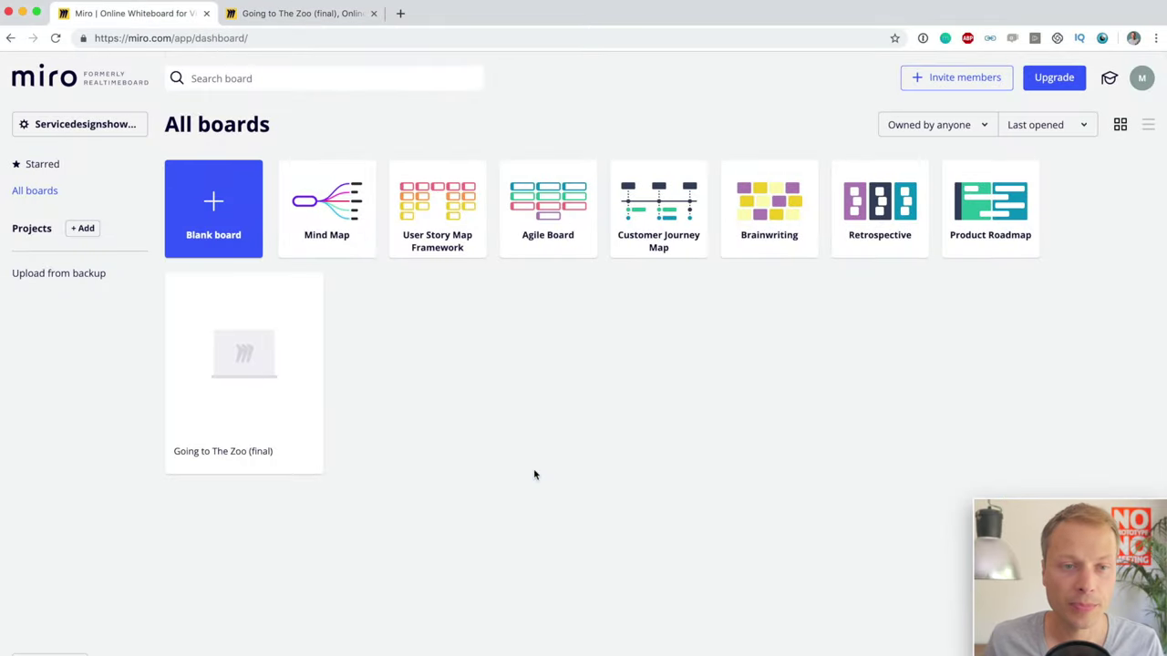
Create a new blank board without using a template
left_click(219, 212)
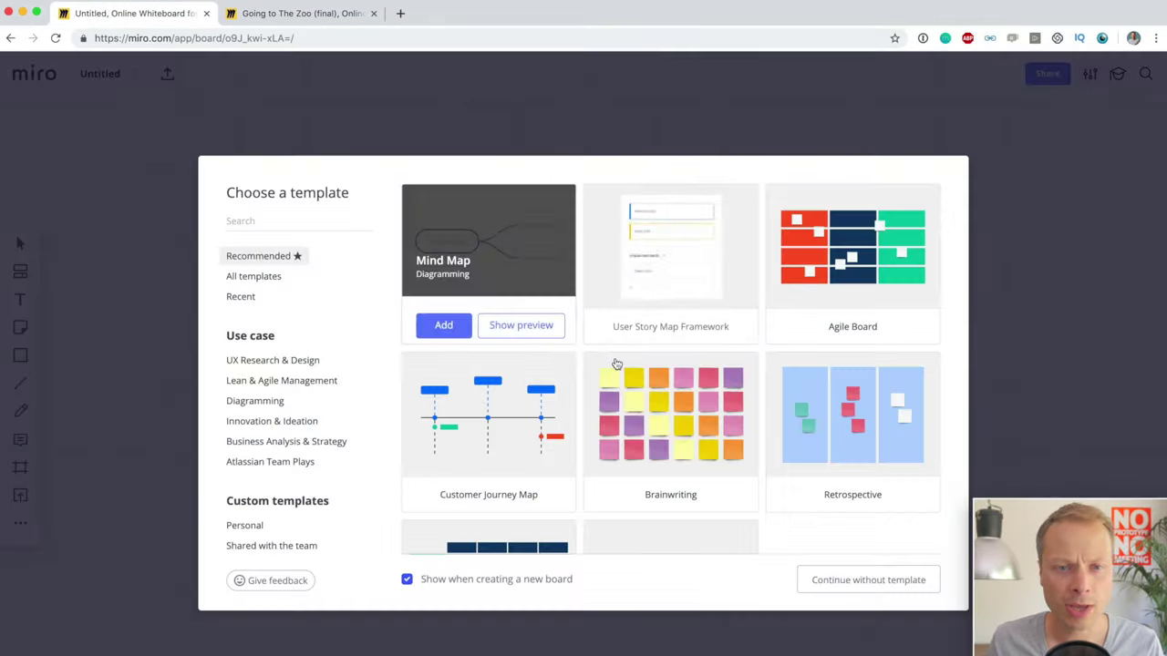
mouse_move(500, 254)
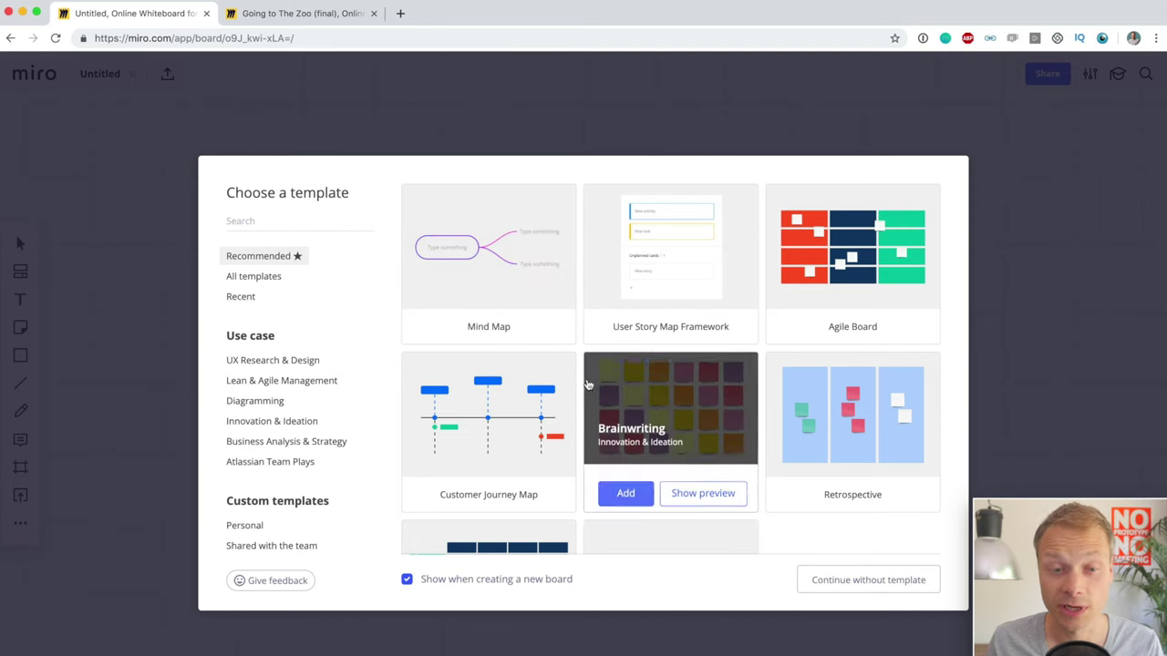
left_click(878, 588)
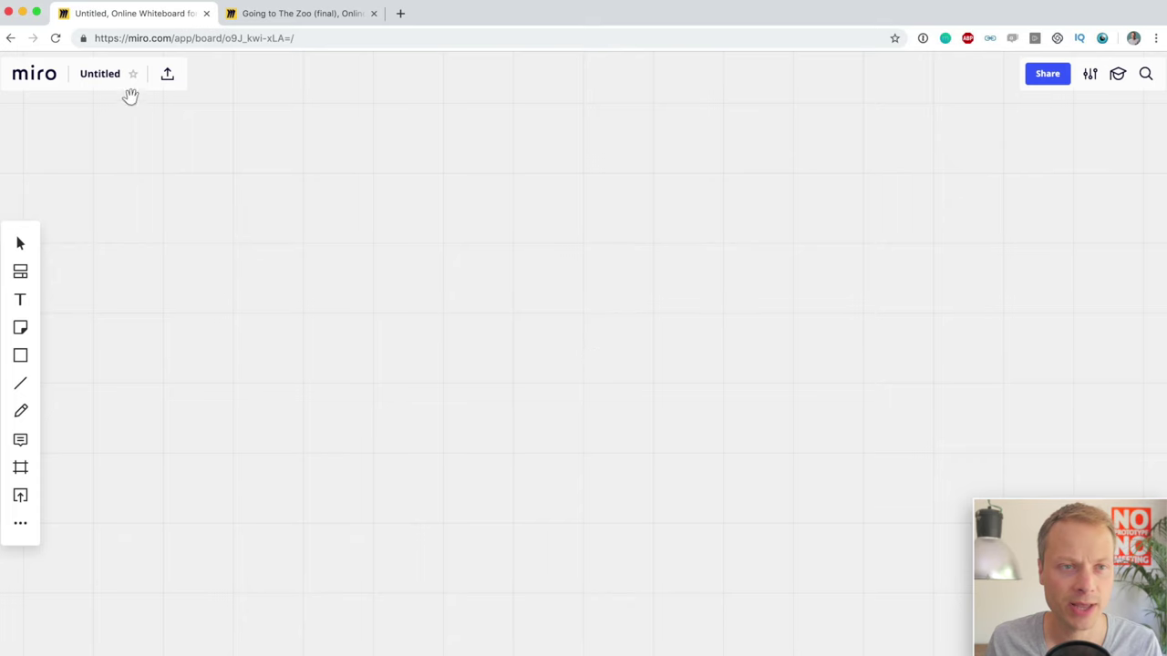
Rename the untitled board as "Going to the Zoo" and view its sharing options without inviting anyone
left_click(98, 75)
left_click(614, 293)
double_click(614, 292)
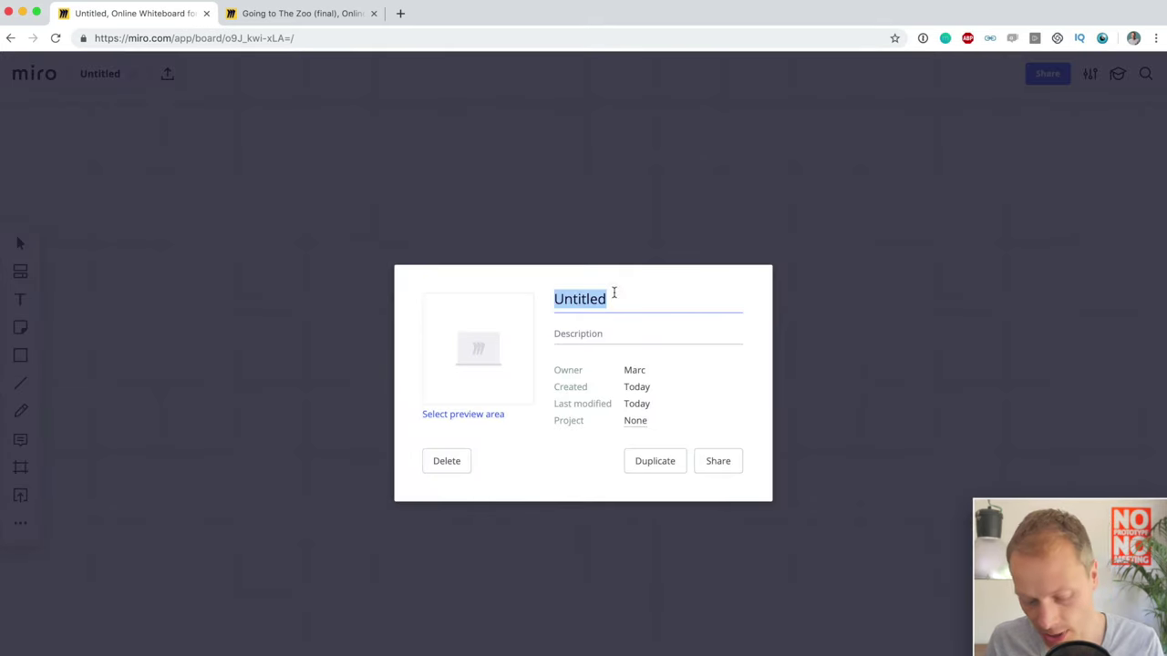
type("Going to the Zoo")
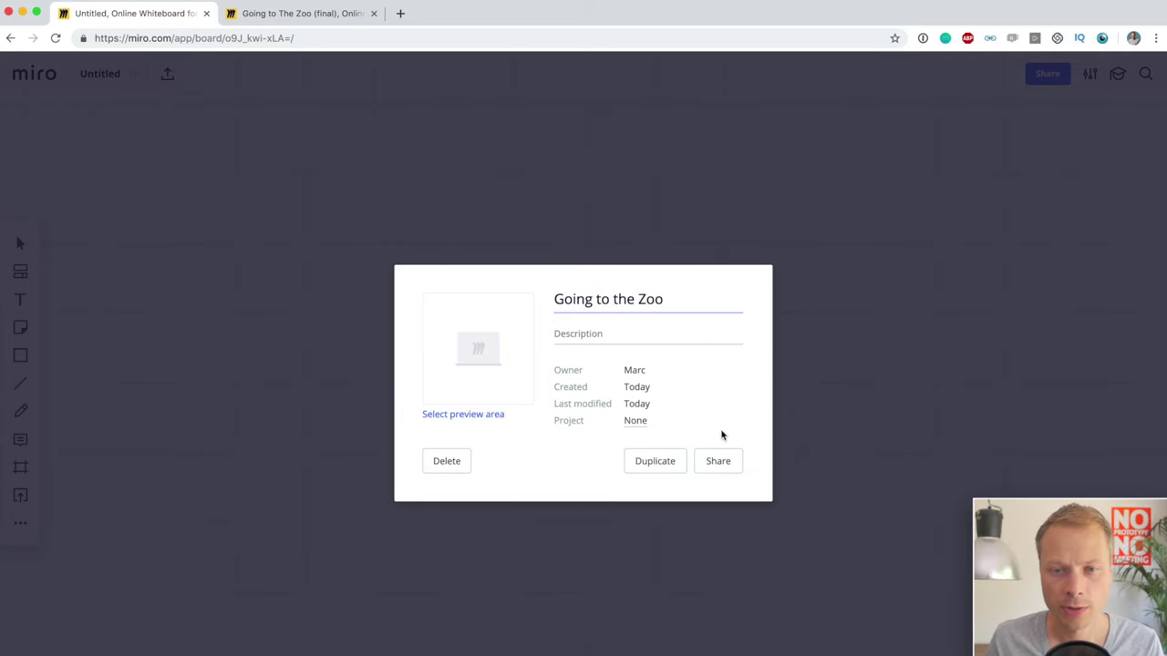
left_click(724, 462)
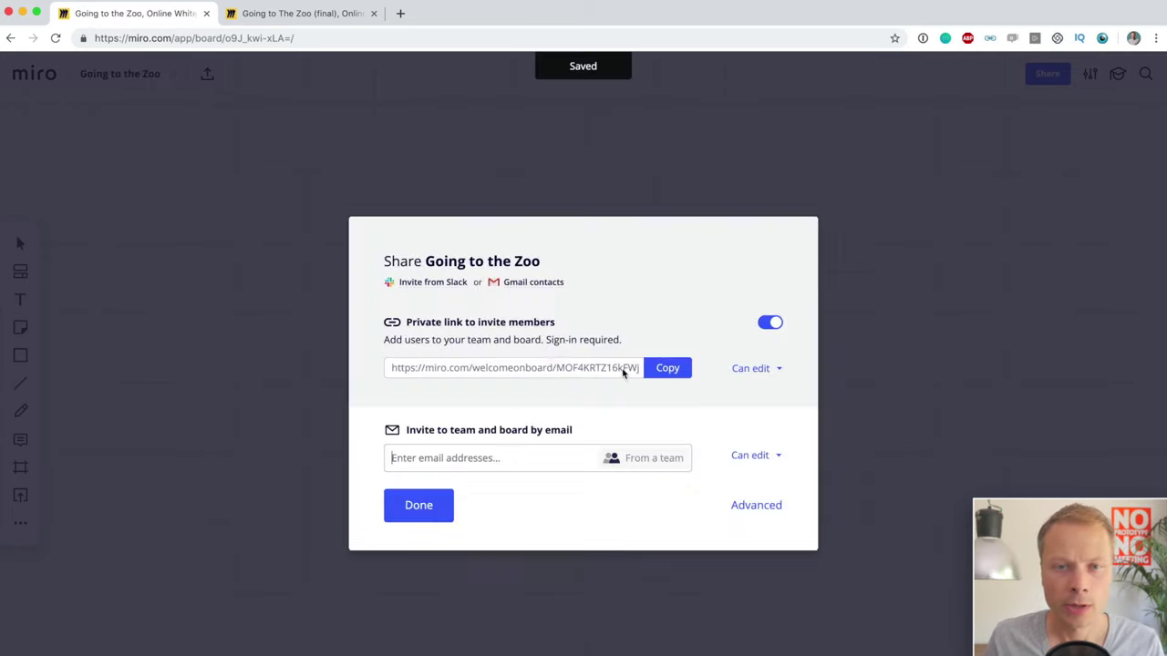
left_click(419, 514)
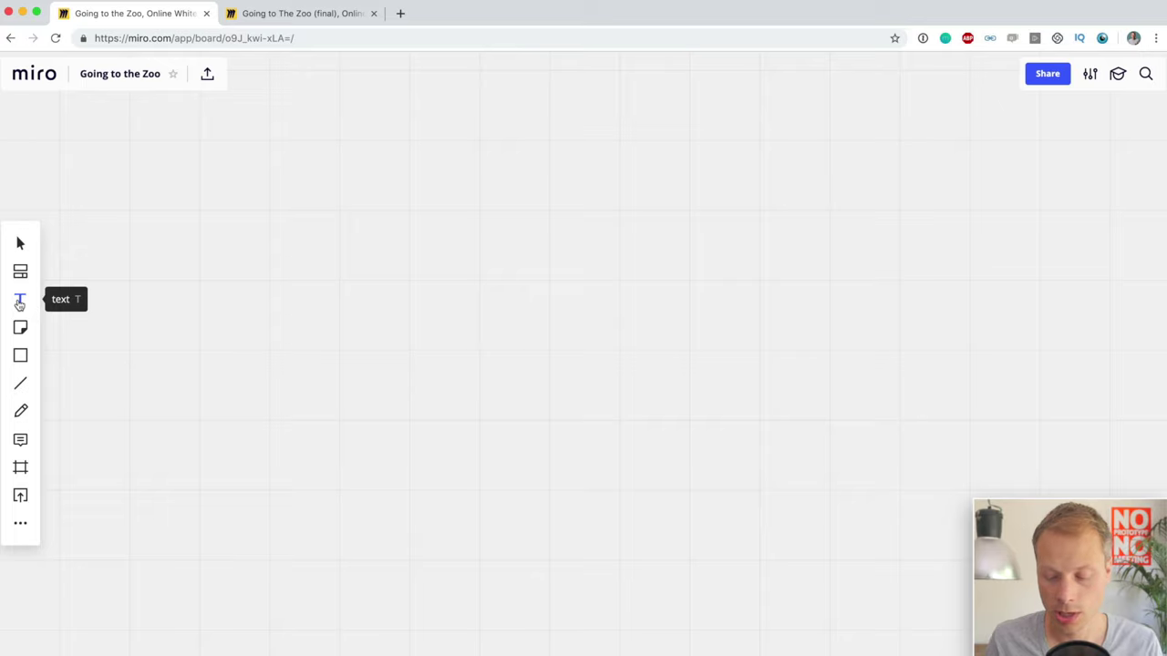
Check the finished example board, and add a text label reading "Phases" to the empty new board
key("ctrl+Tab")
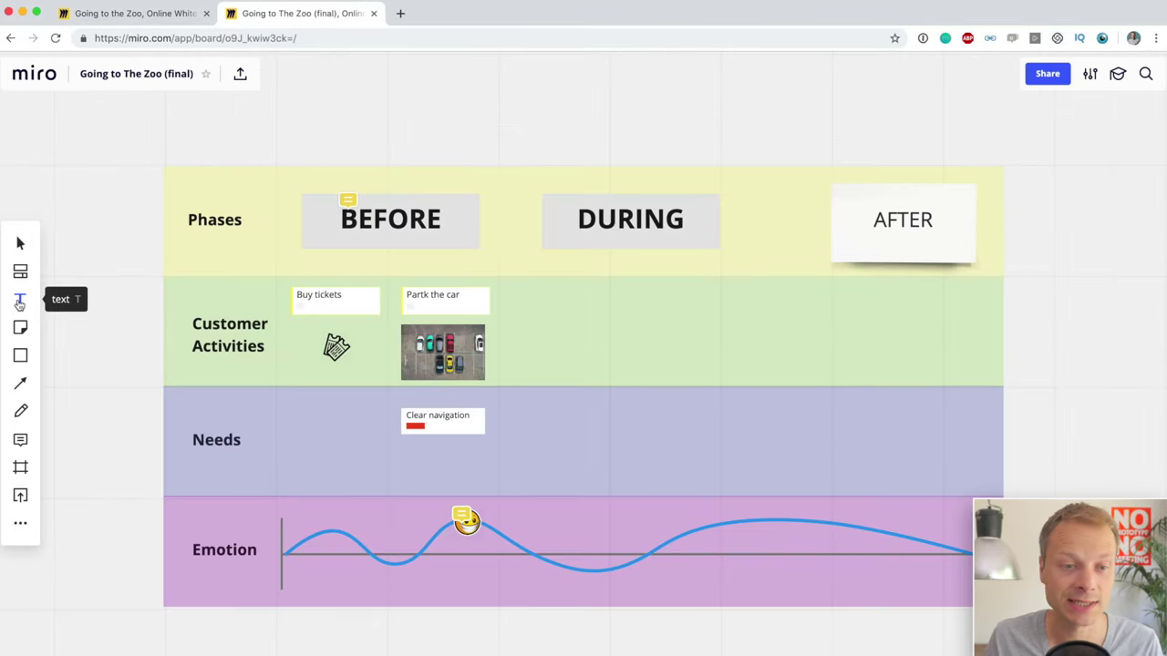
key("ctrl+Tab")
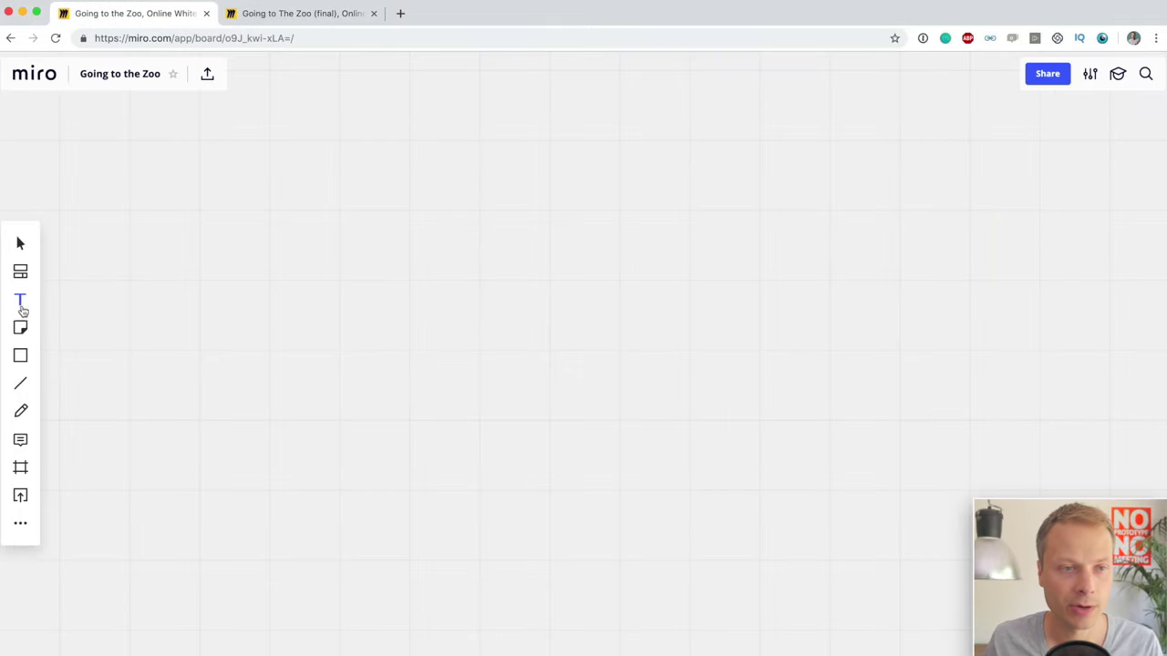
left_click(21, 309)
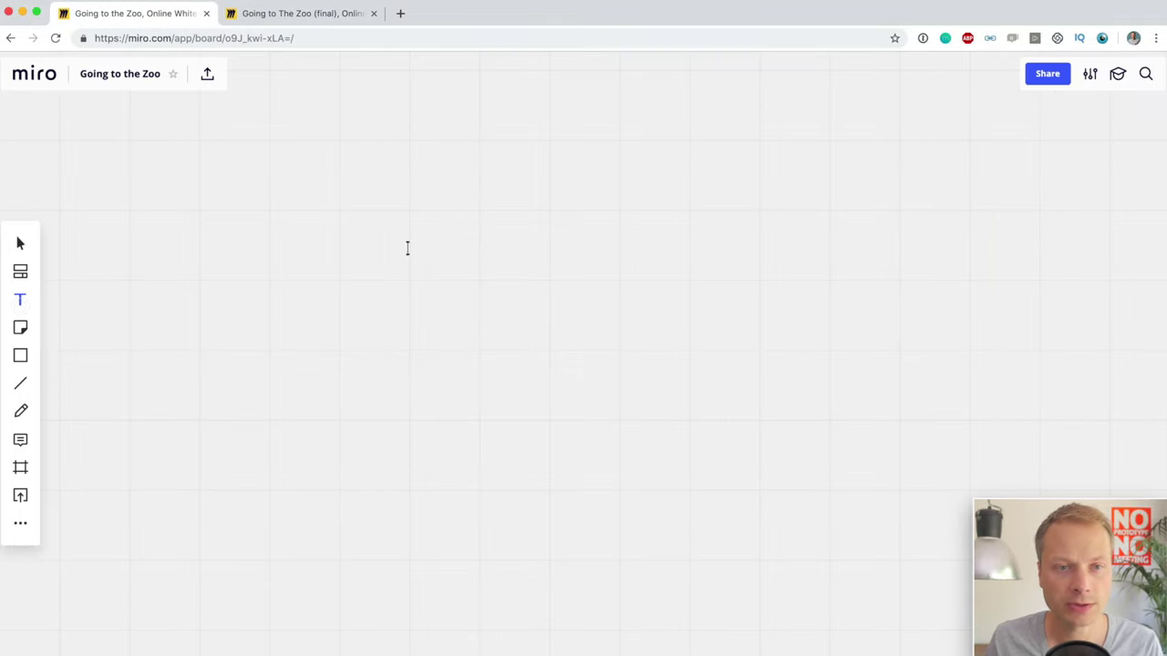
left_click(287, 242)
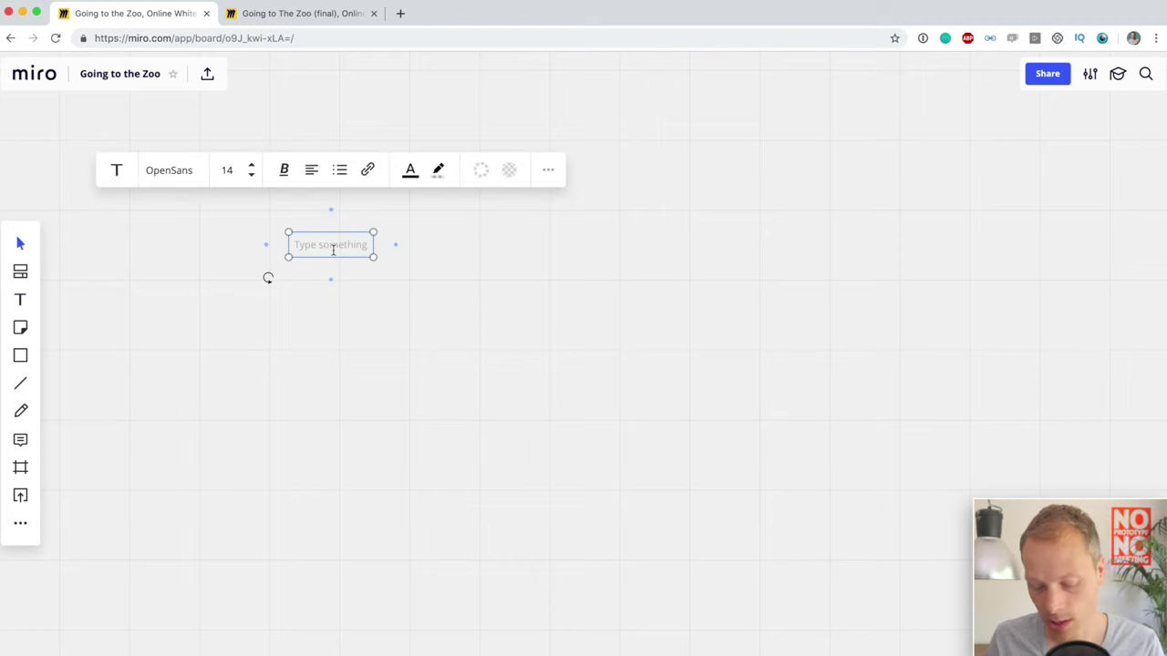
type("Phases")
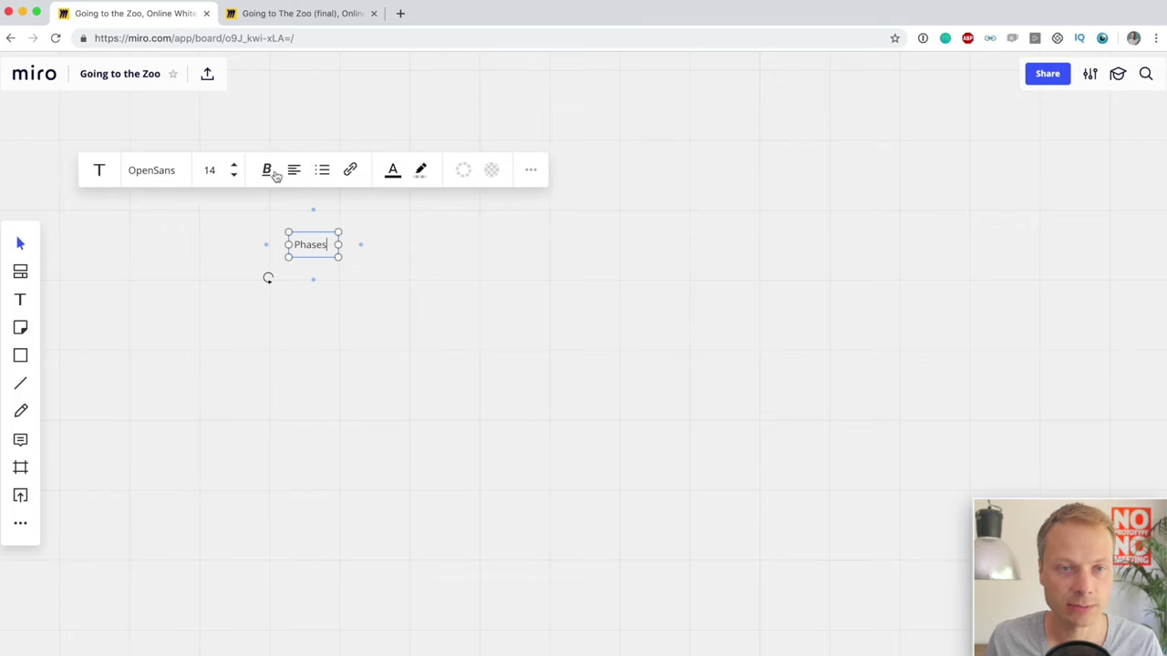
Make the "Phases" label bold and shift it slightly
left_click(267, 171)
double_click(313, 245)
left_click(266, 170)
left_click(222, 203)
left_click(325, 278)
left_click_drag(308, 243, 299, 246)
left_click(299, 246)
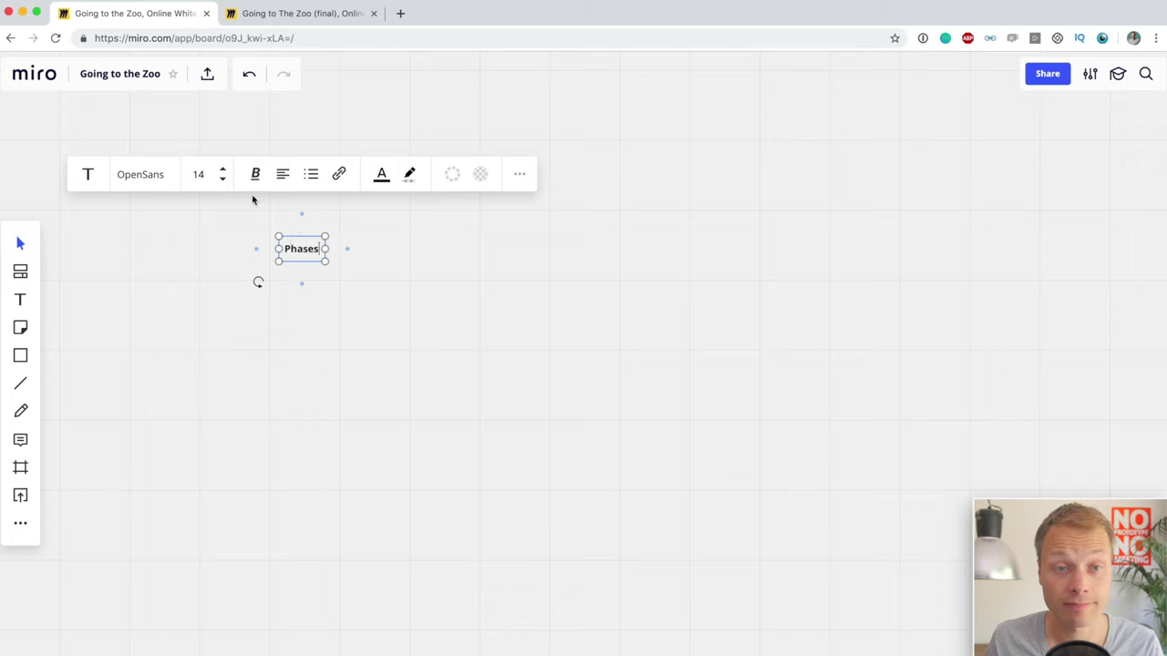
Set the "Phases" label's font size to 18 and fine-tune its position
left_click(206, 179)
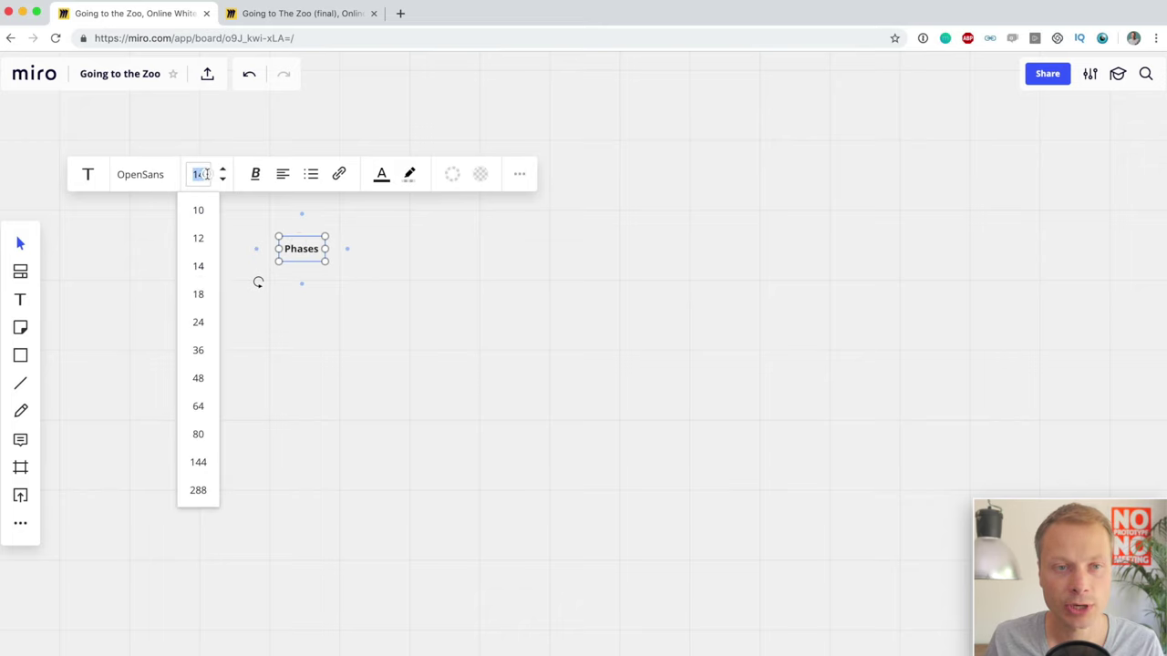
left_click(198, 295)
left_click(364, 371)
left_click_drag(311, 251, 309, 246)
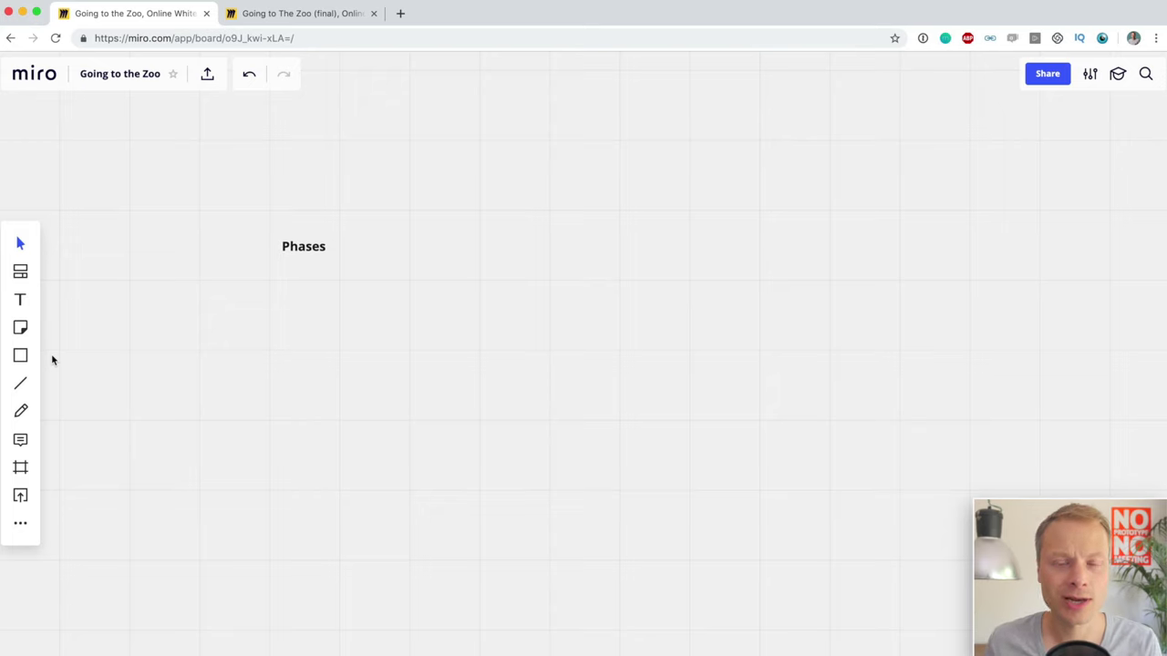
Draw a wide rectangle on the board that encloses the "Phases" label at its left end, as a row band
left_click(20, 356)
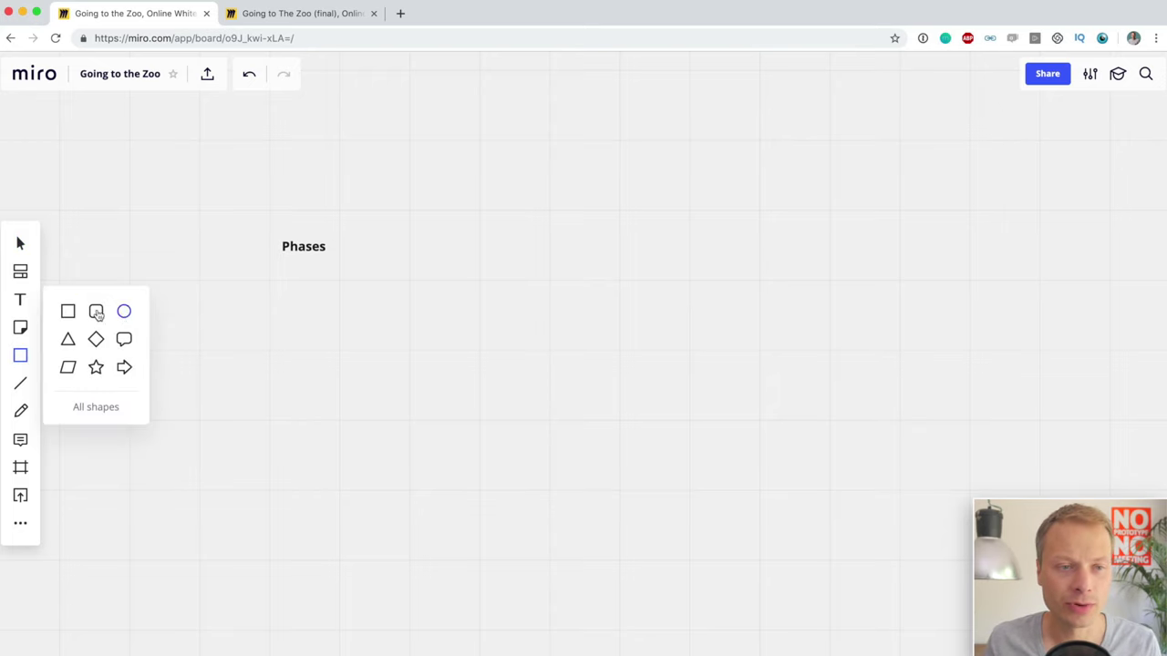
left_click(66, 313)
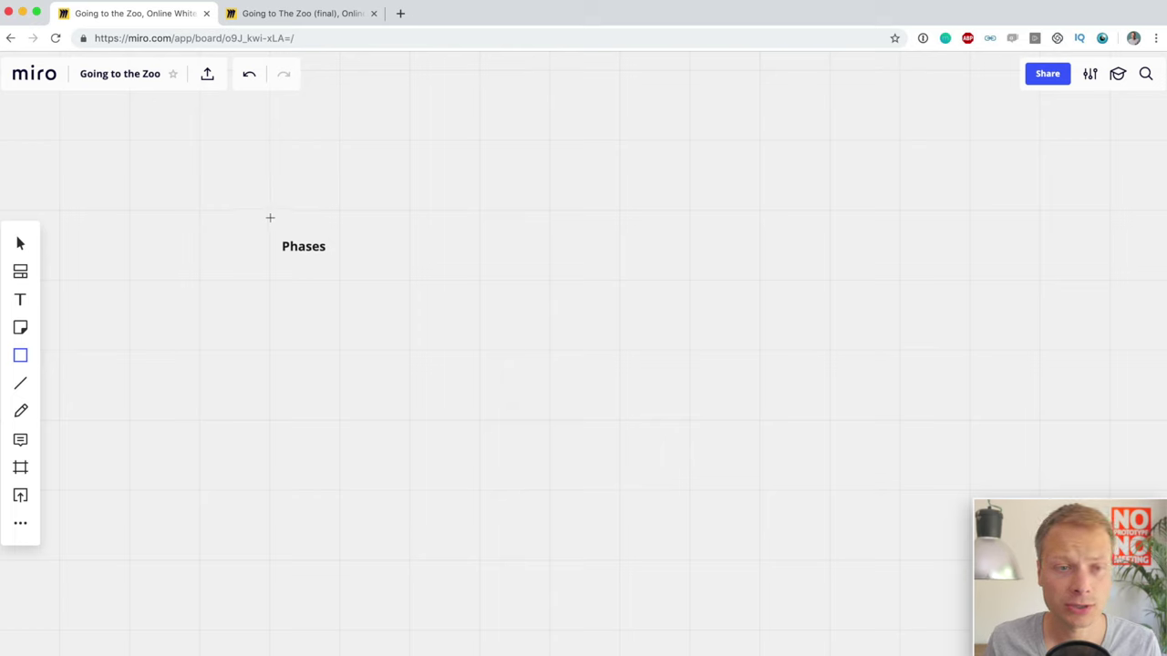
left_click_drag(270, 211, 1111, 282)
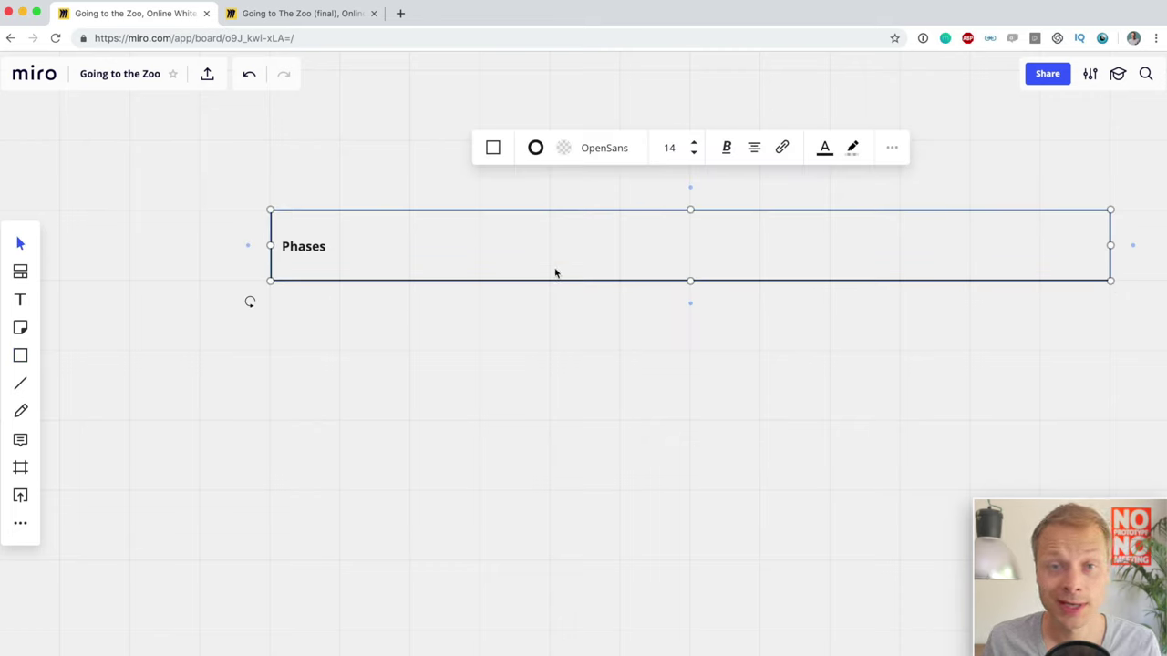
Remove the rectangle's border and fill it with bright yellow at 25% opacity
left_click(535, 150)
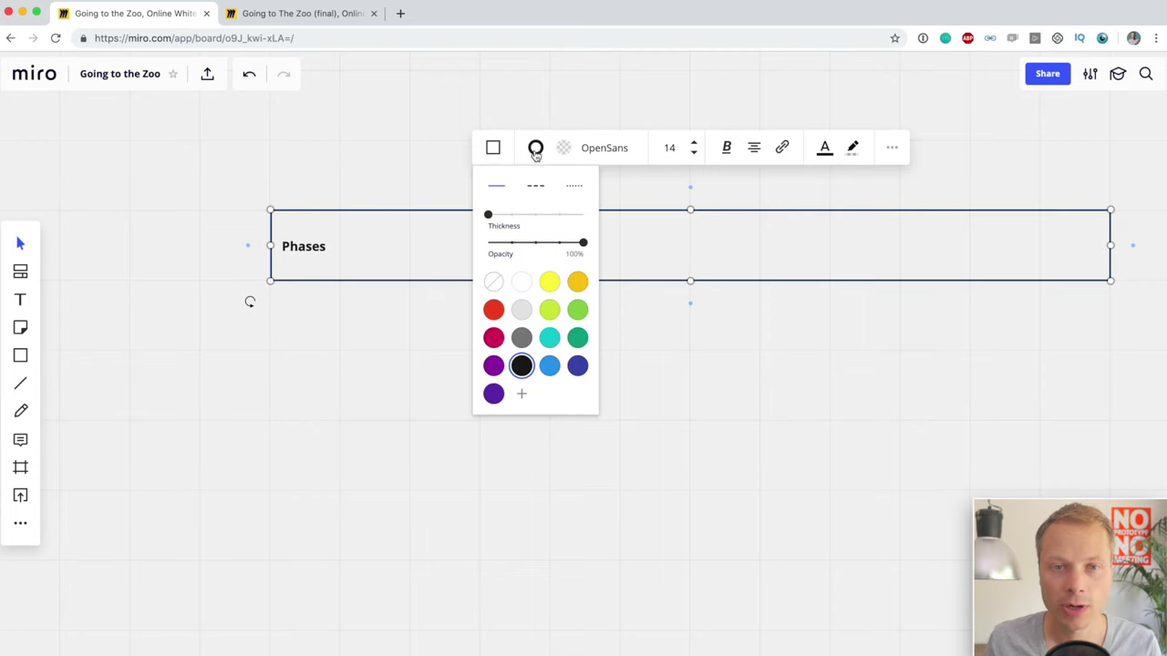
left_click(494, 282)
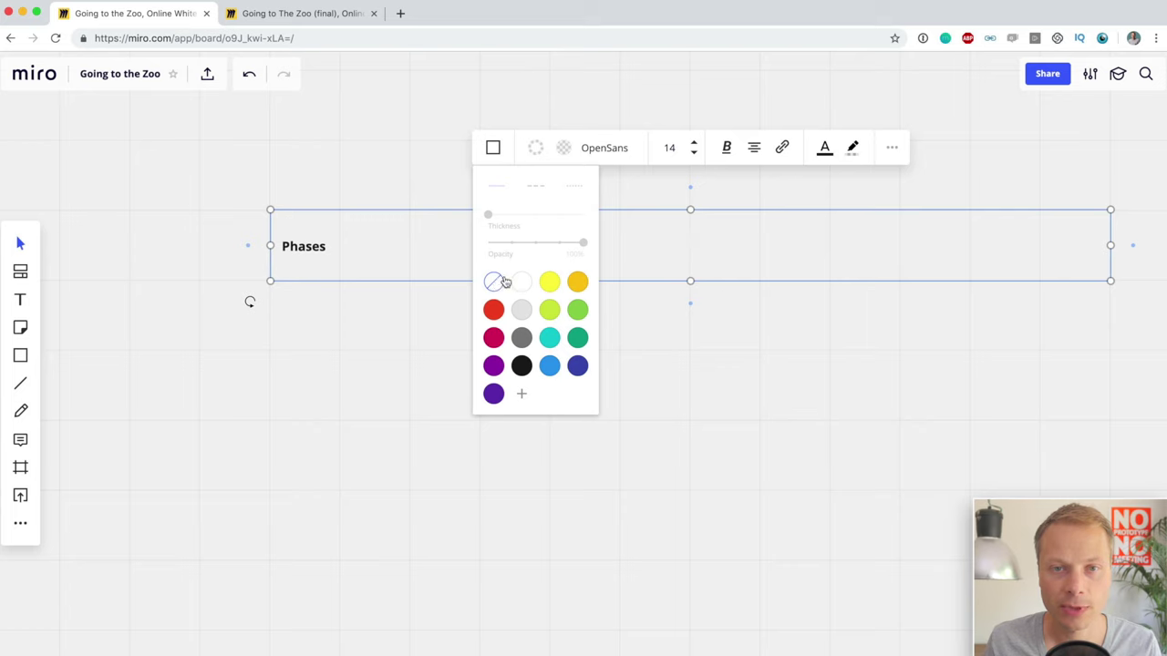
left_click(565, 150)
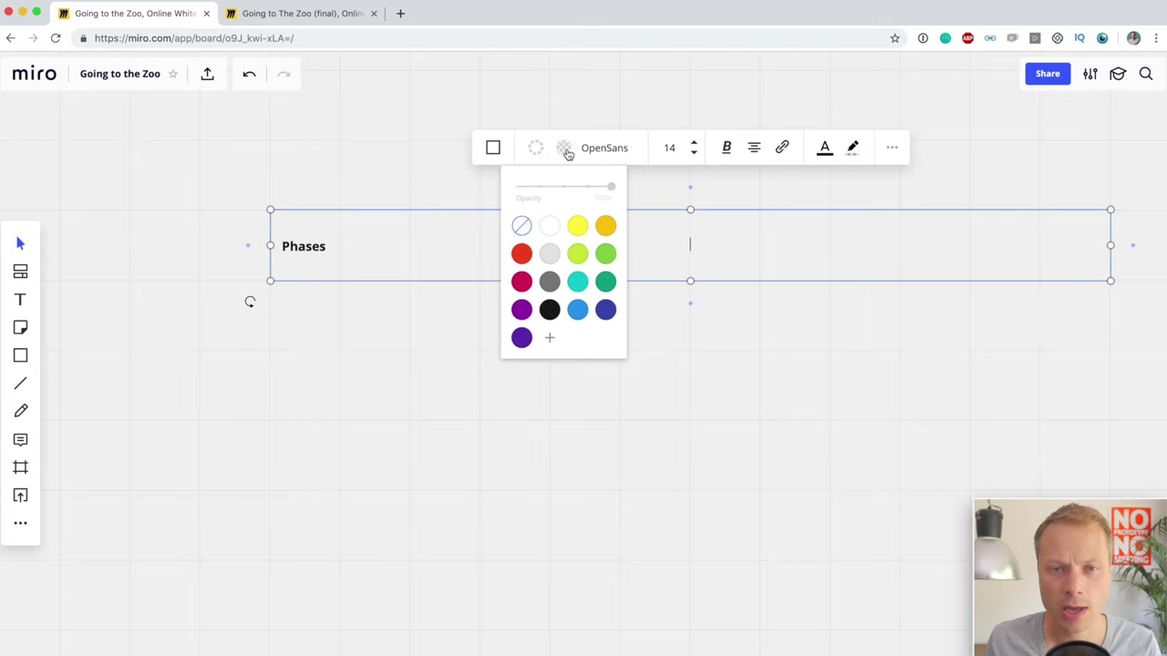
left_click(580, 227)
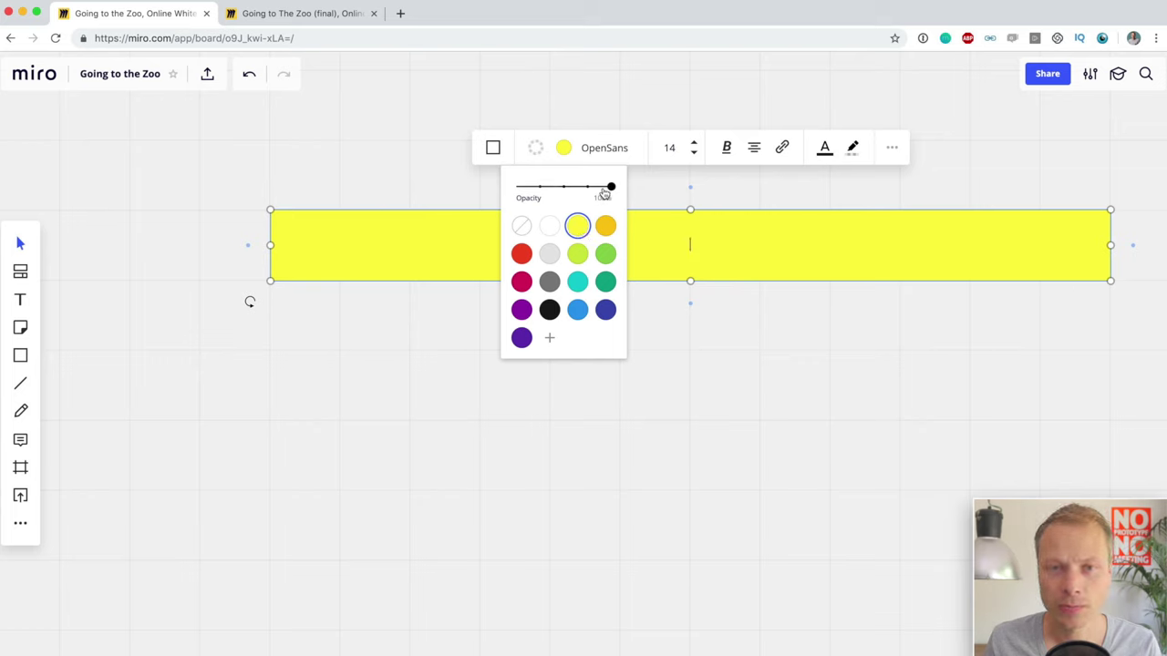
left_click_drag(613, 193, 540, 191)
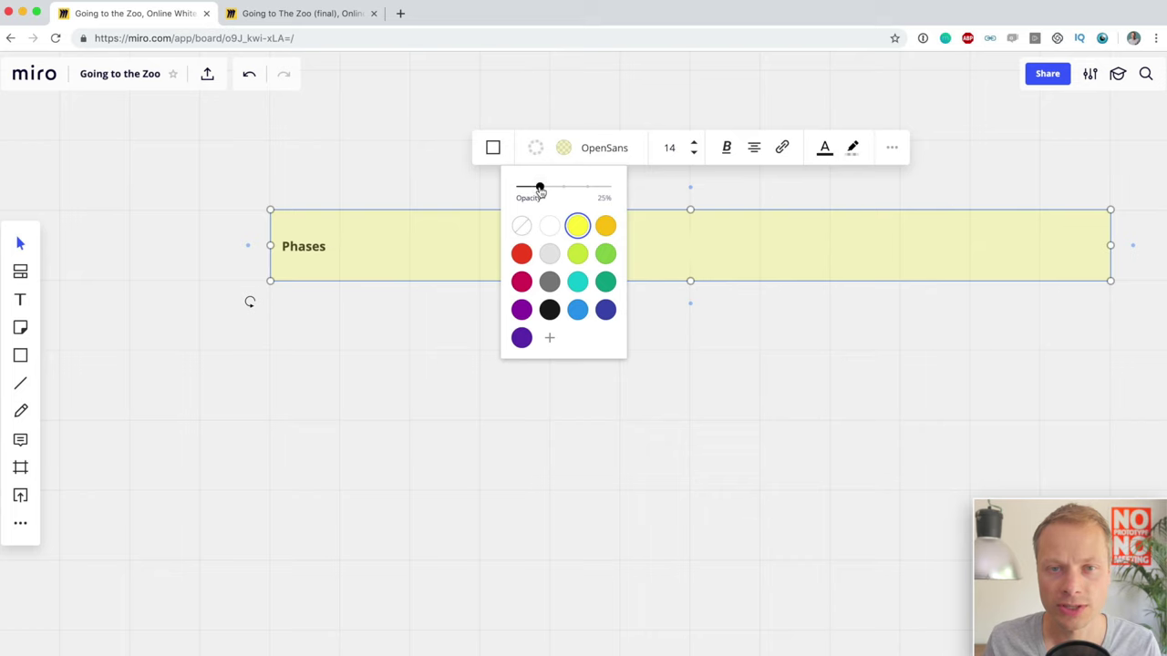
left_click(642, 374)
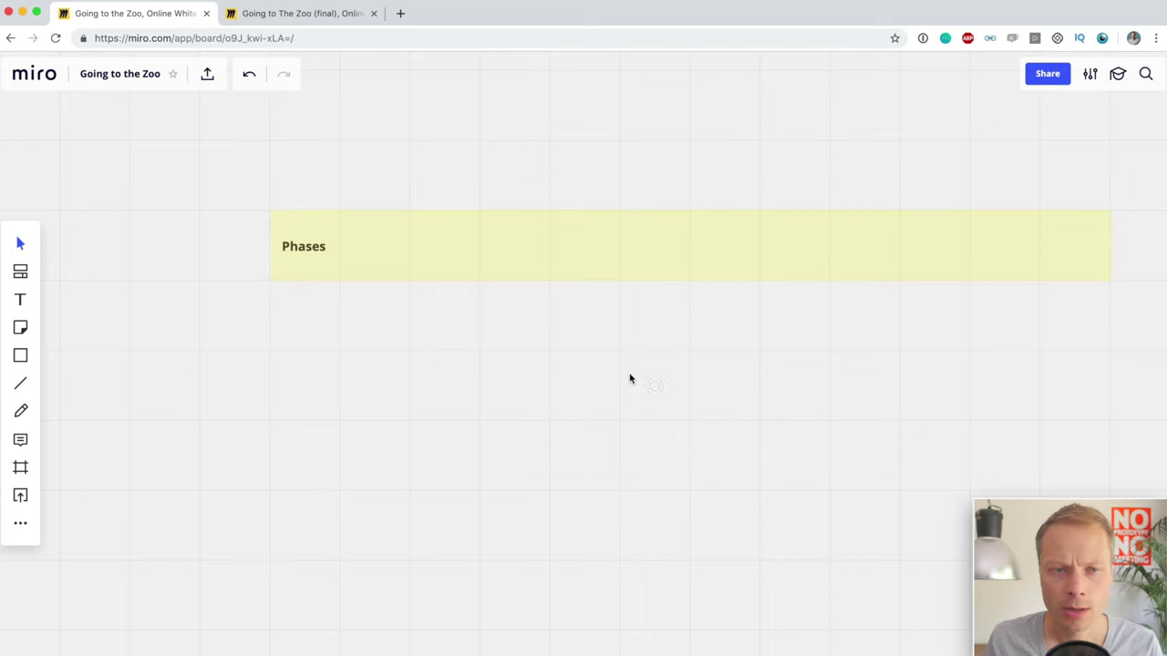
Bring the "Phases" label forward so it sits in front of the yellow rectangle
left_click(293, 254)
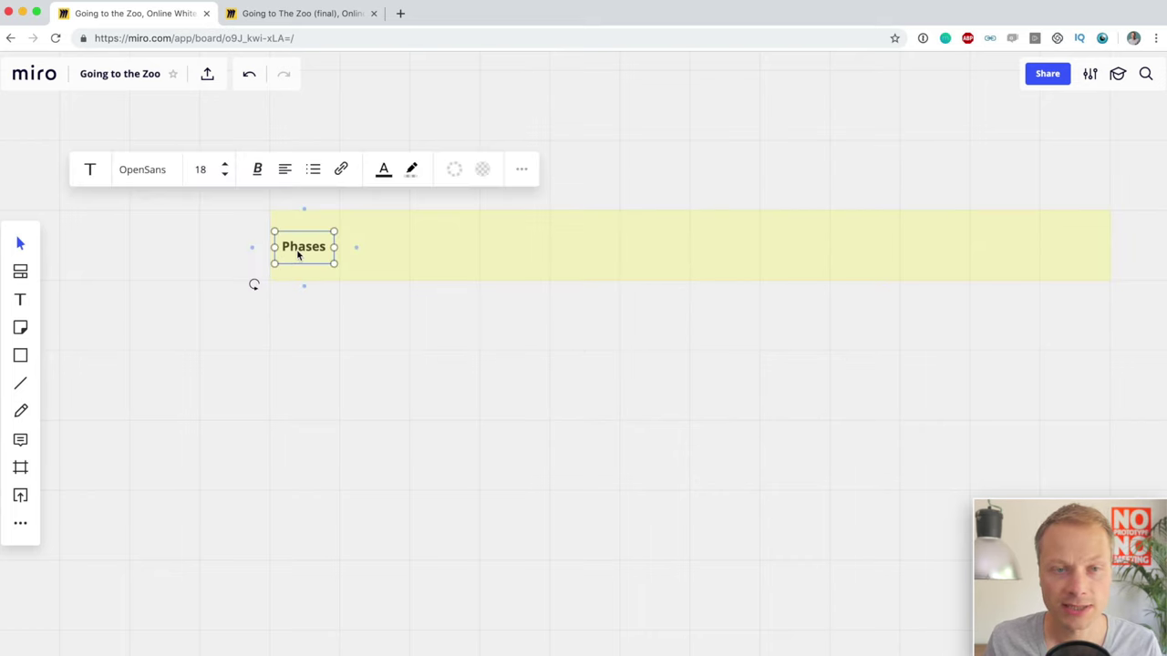
right_click(298, 254)
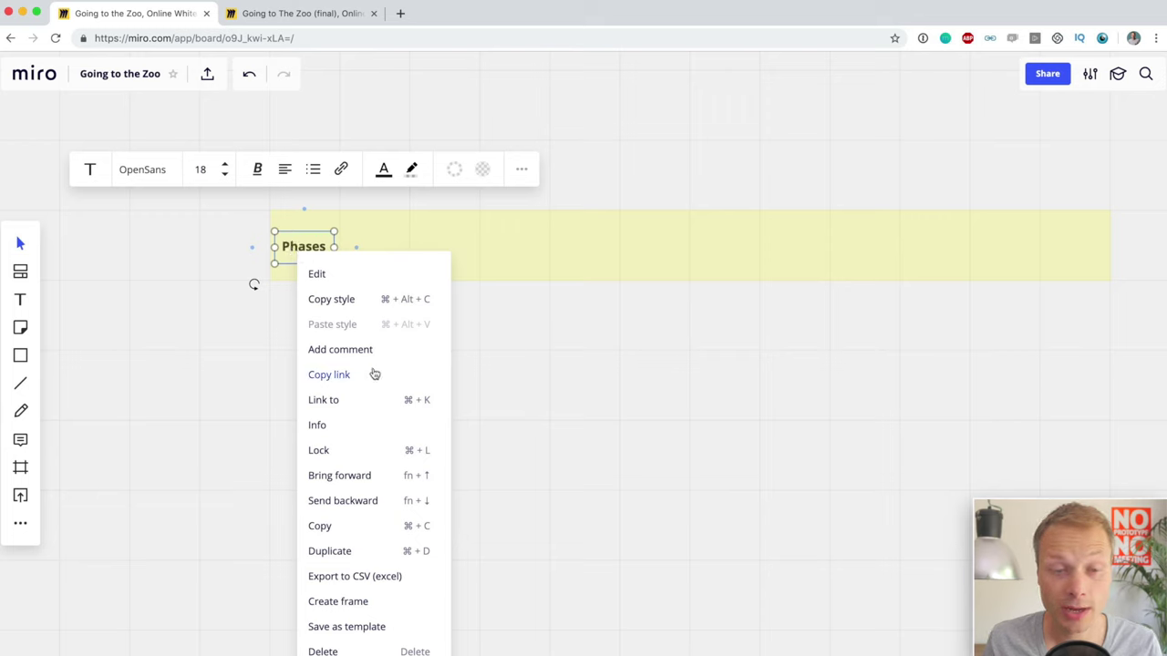
left_click(369, 485)
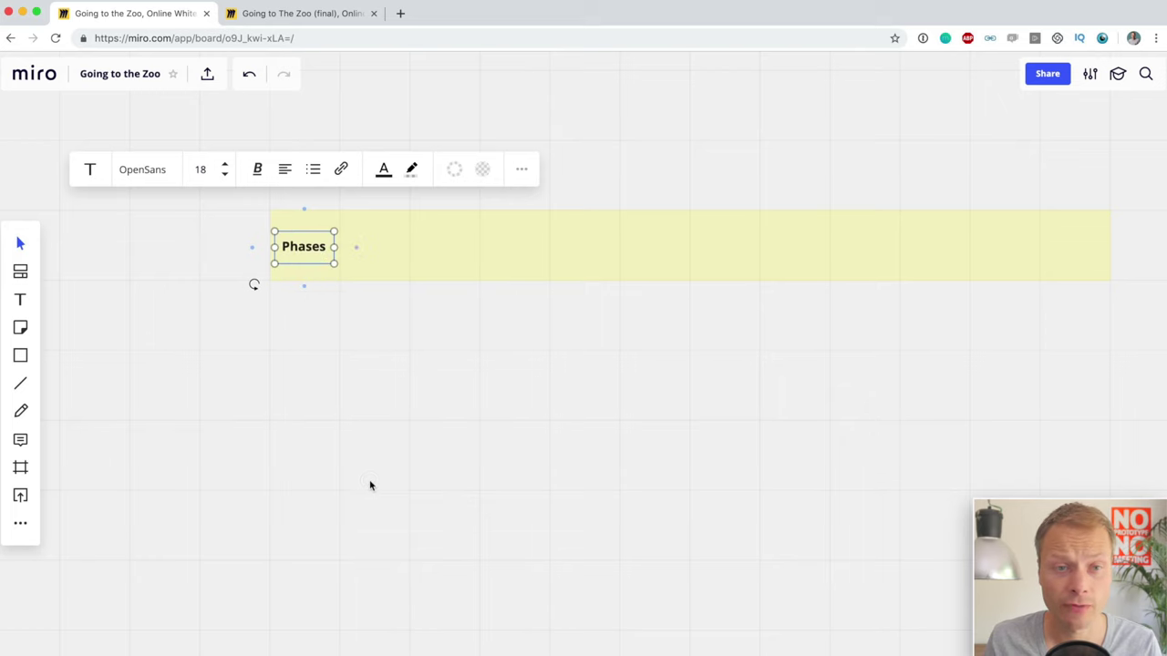
left_click(407, 403)
Select the "Phases" label together with its yellow rectangle and duplicate the pair three times, stacked directly below as rows
scroll(406, 403, "up", 1)
scroll(407, 403, "right", 1)
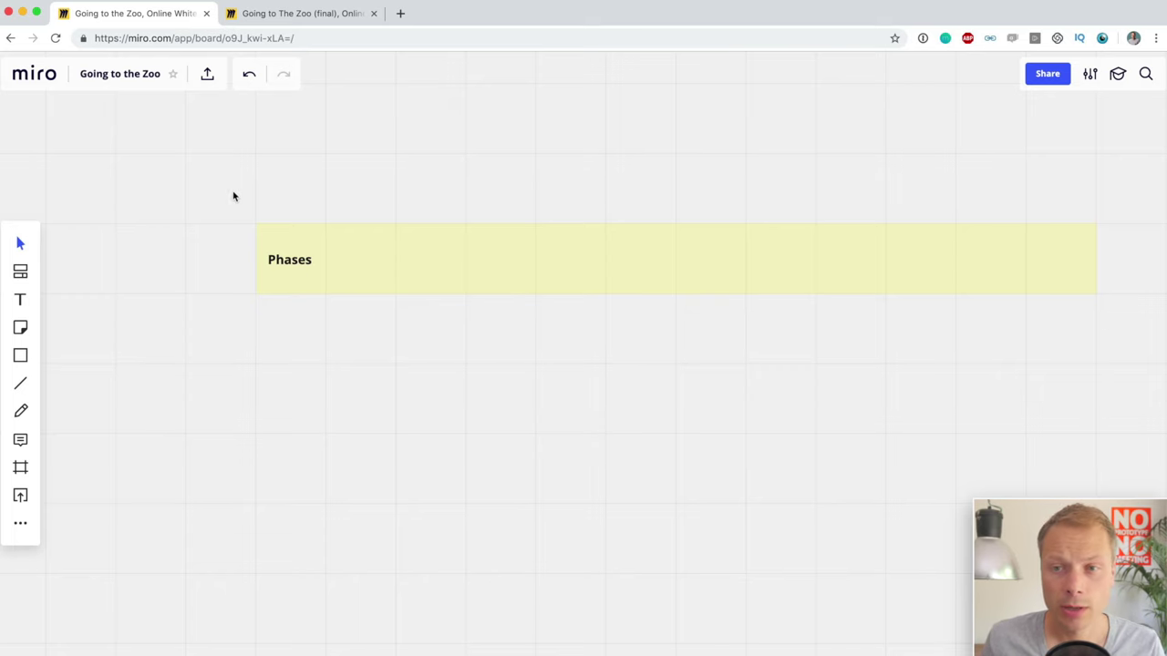
left_click_drag(212, 196, 404, 353)
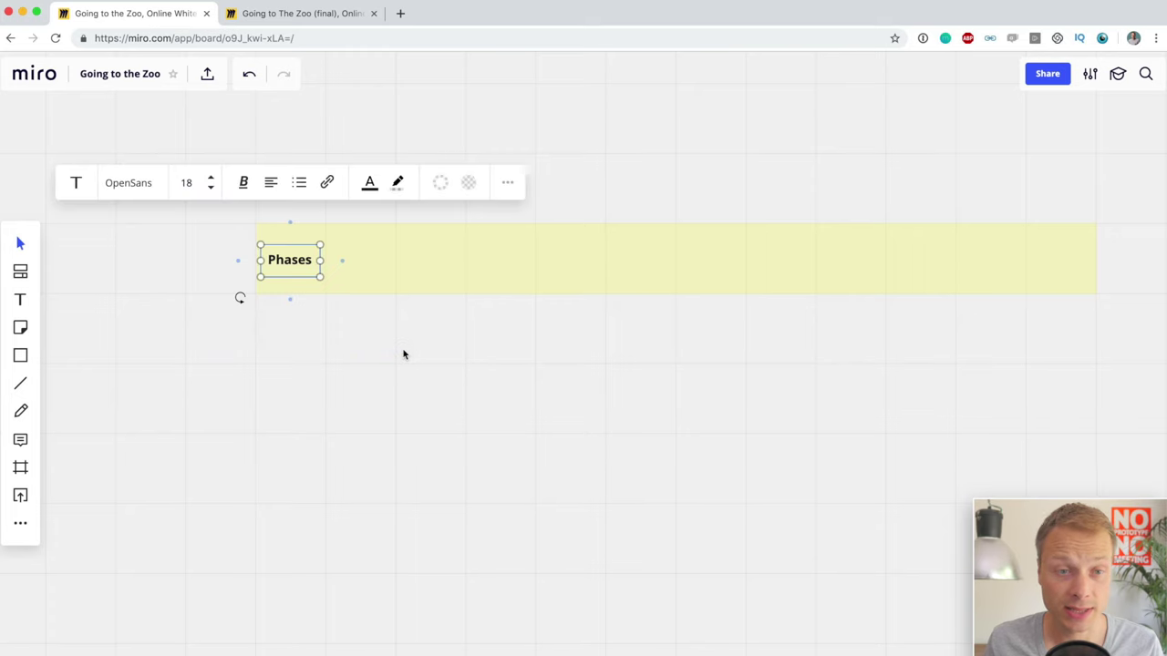
left_click(597, 250)
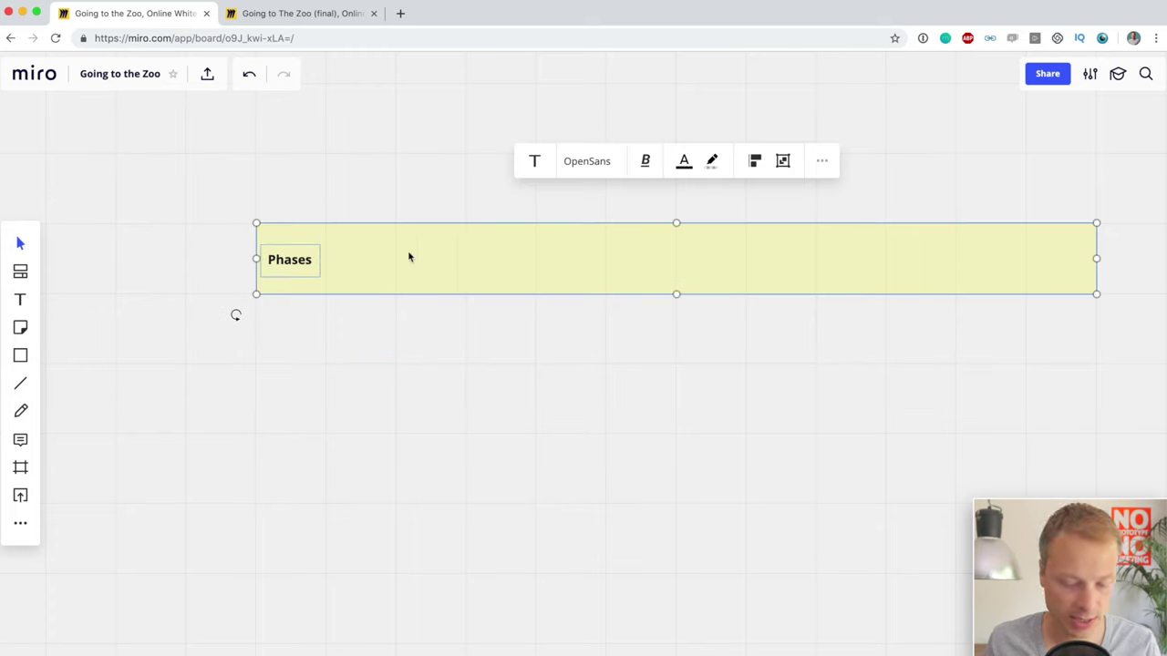
left_click_drag(397, 270, 441, 498)
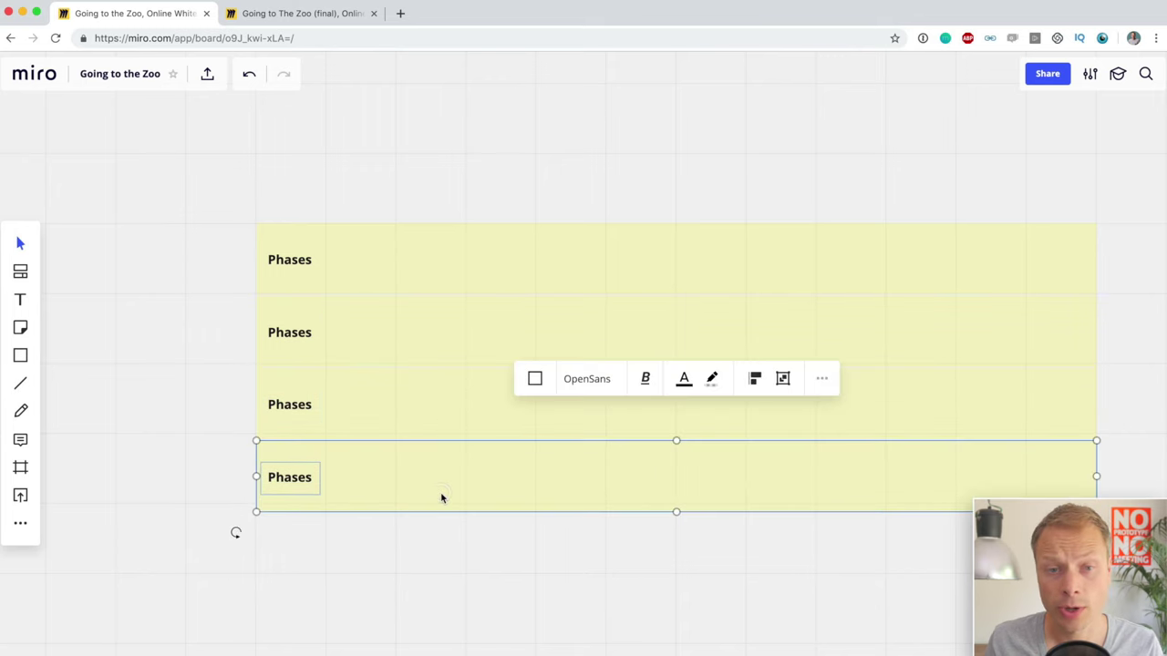
Change the fill of the second row's rectangle from the top to green
left_click_drag(201, 310, 324, 342)
left_click_drag(394, 333, 395, 332)
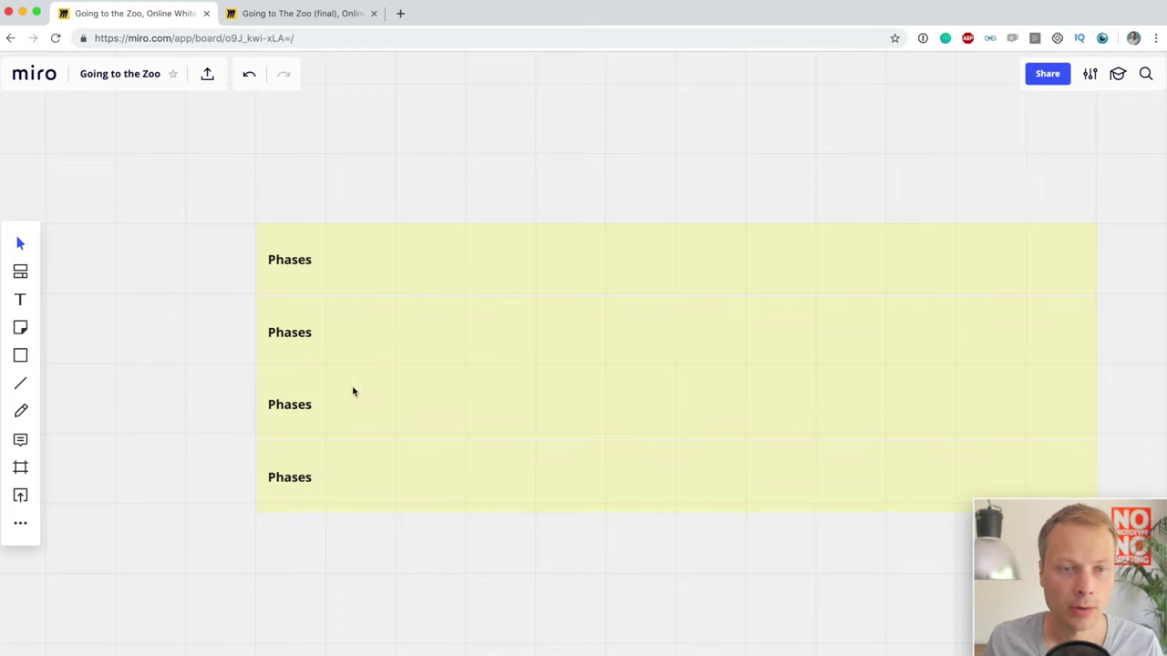
left_click(489, 340)
right_click(489, 340)
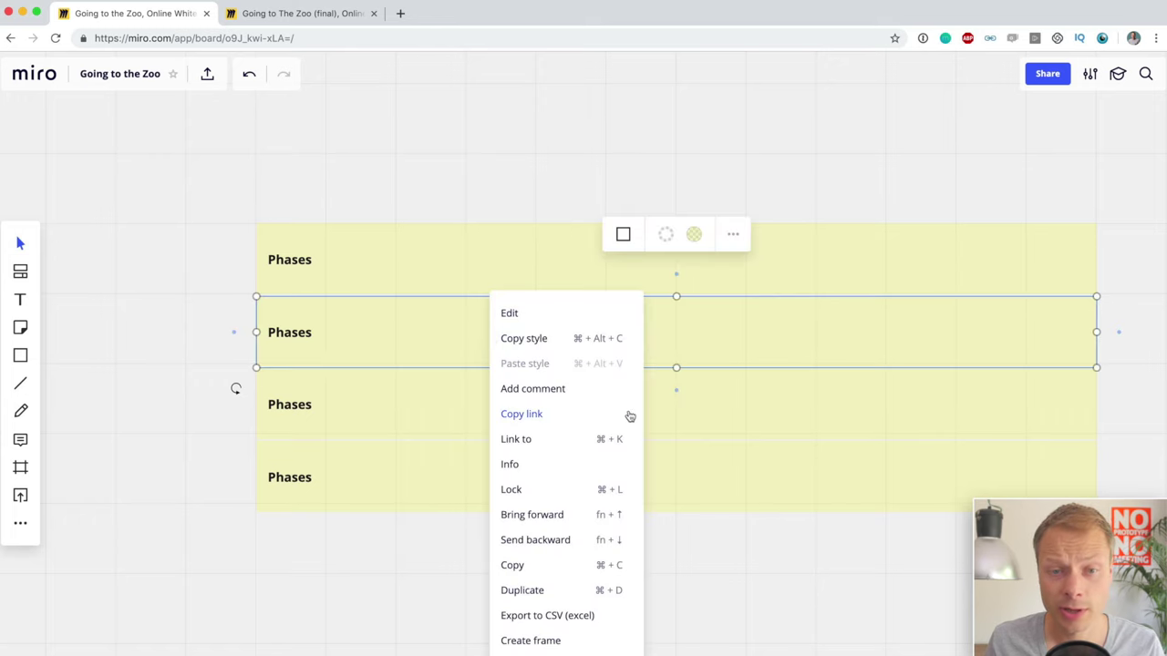
left_click(704, 244)
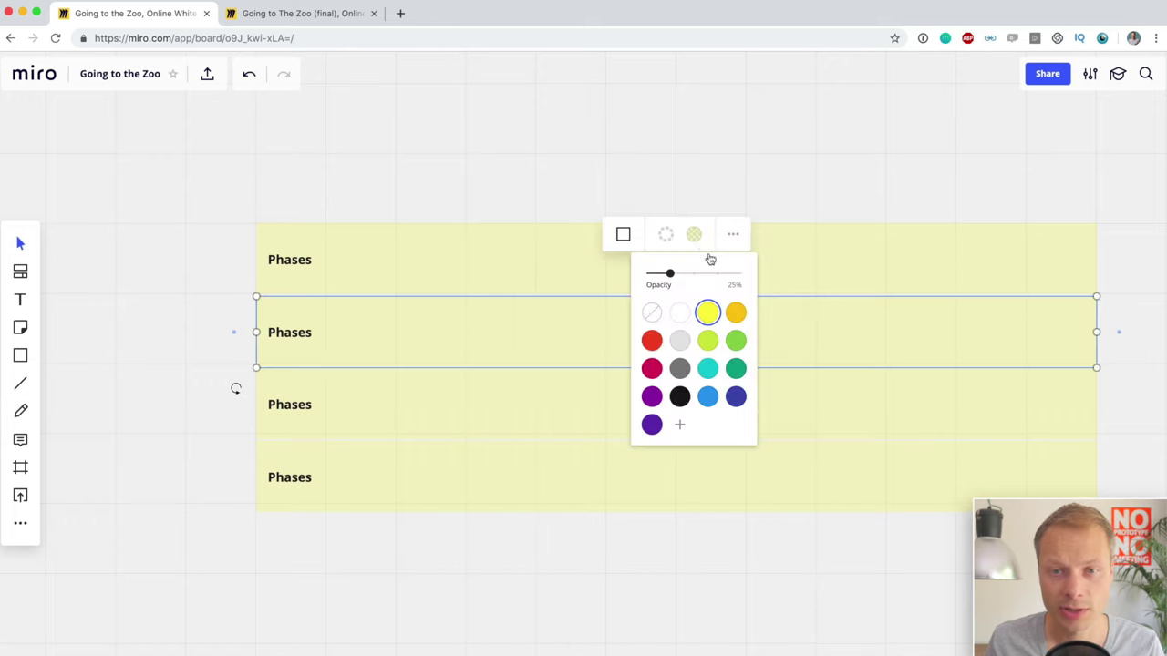
left_click(736, 340)
Change the fill of the third row's rectangle to dark blue
left_click(563, 404)
left_click(563, 404)
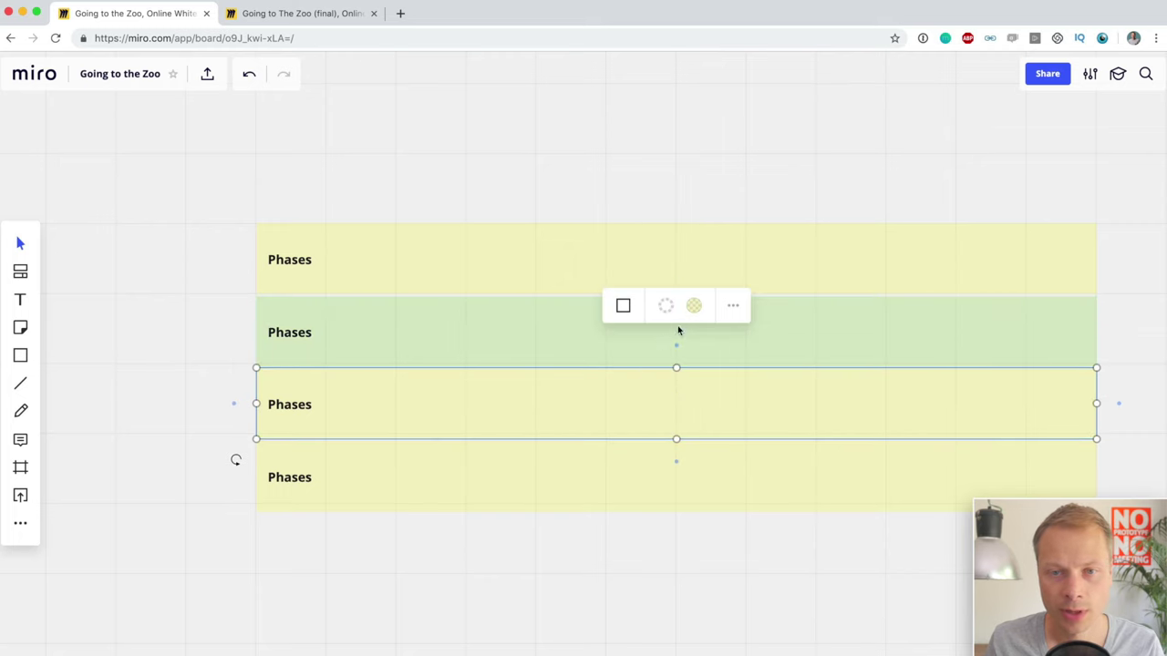
left_click(694, 306)
left_click(735, 467)
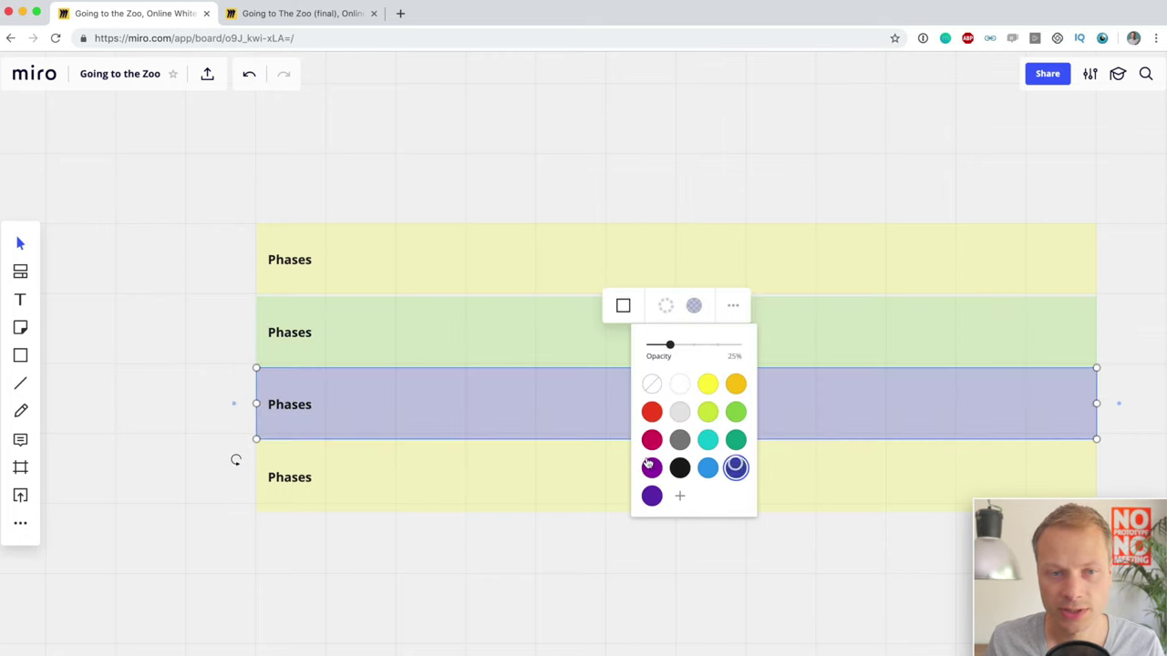
Change the fill of the fourth row's rectangle to purple and deselect it
left_click(541, 472)
left_click(541, 472)
left_click(694, 378)
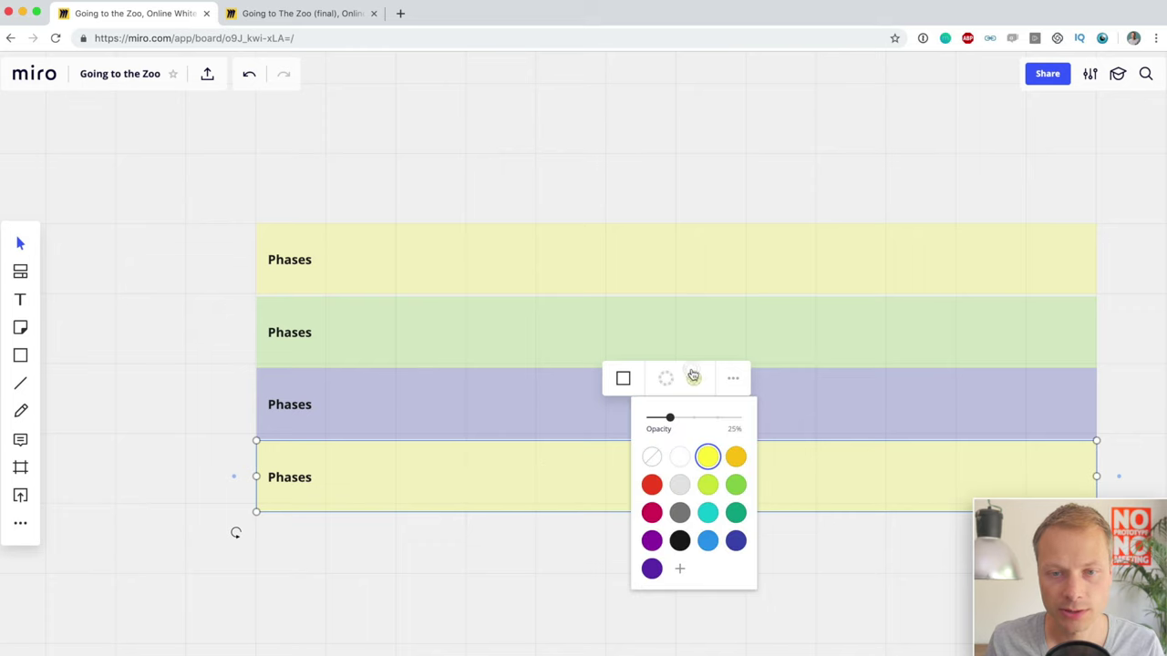
left_click(650, 541)
left_click(467, 633)
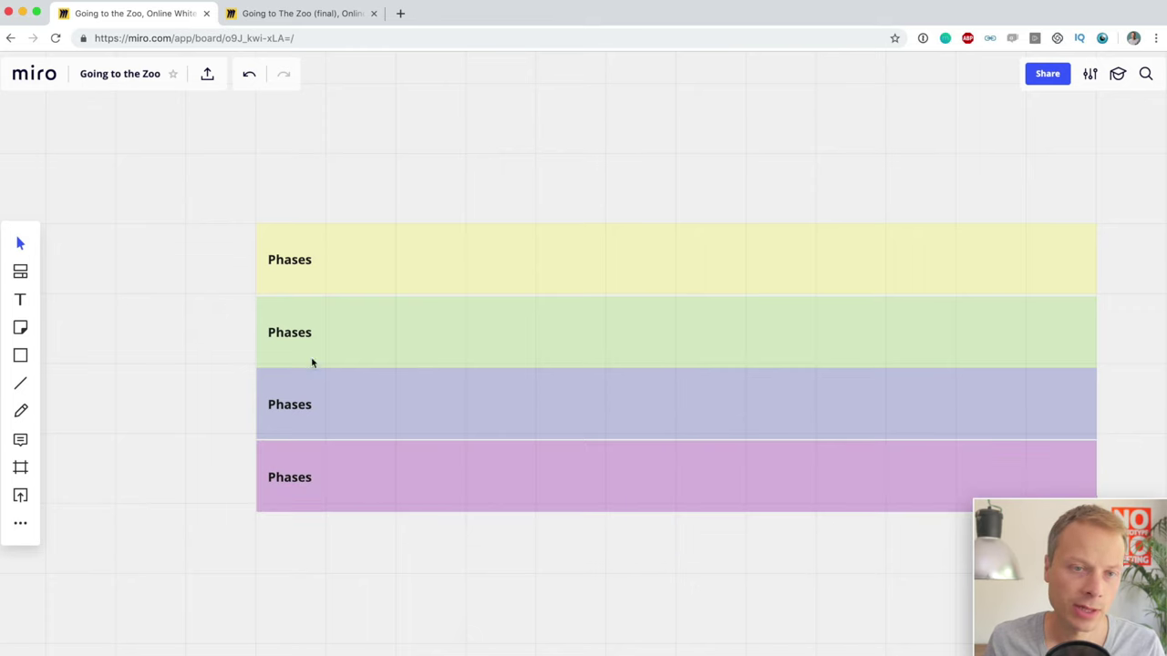
Replace the green row's label with "Customer Activities" on two lines
left_click(292, 330)
left_click(292, 330)
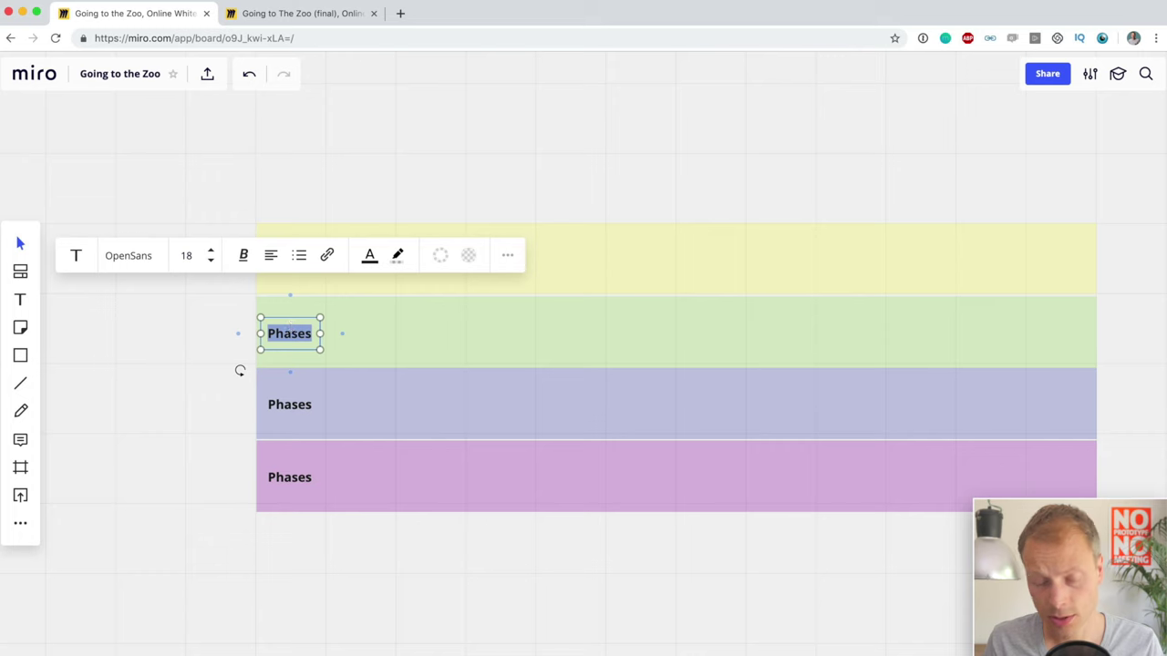
type("Customer")
key("Return")
type("A")
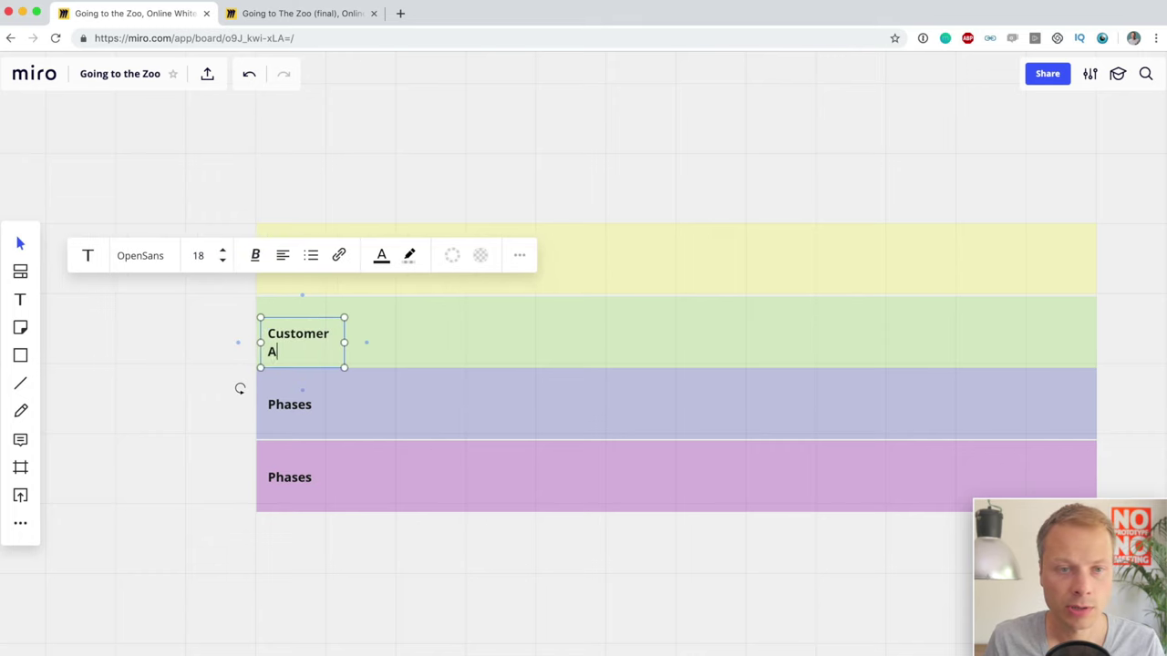
type("ctivities")
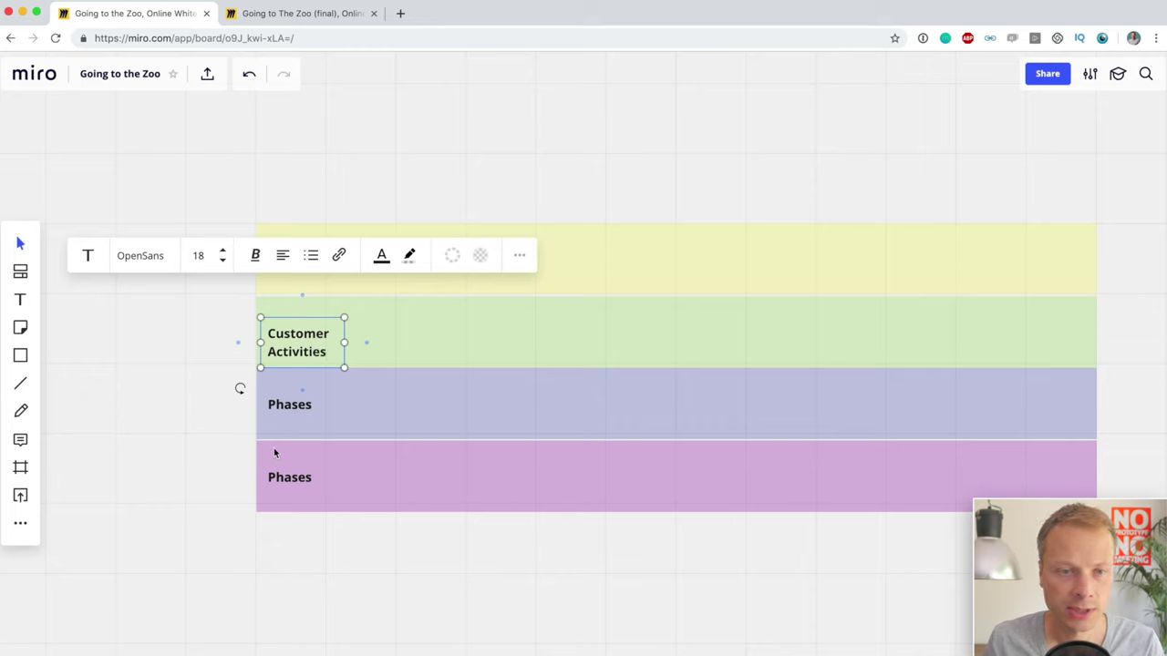
Replace the blue row's label with "Need"
double_click(286, 411)
key("BackSpace")
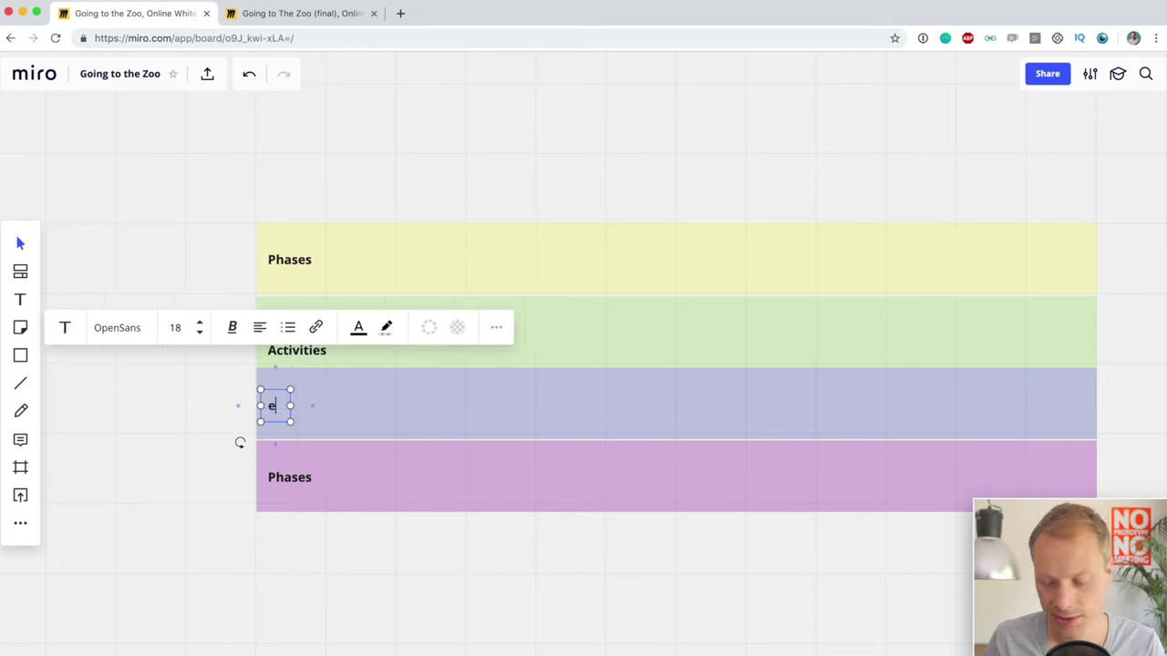
type("Need")
left_click(205, 531)
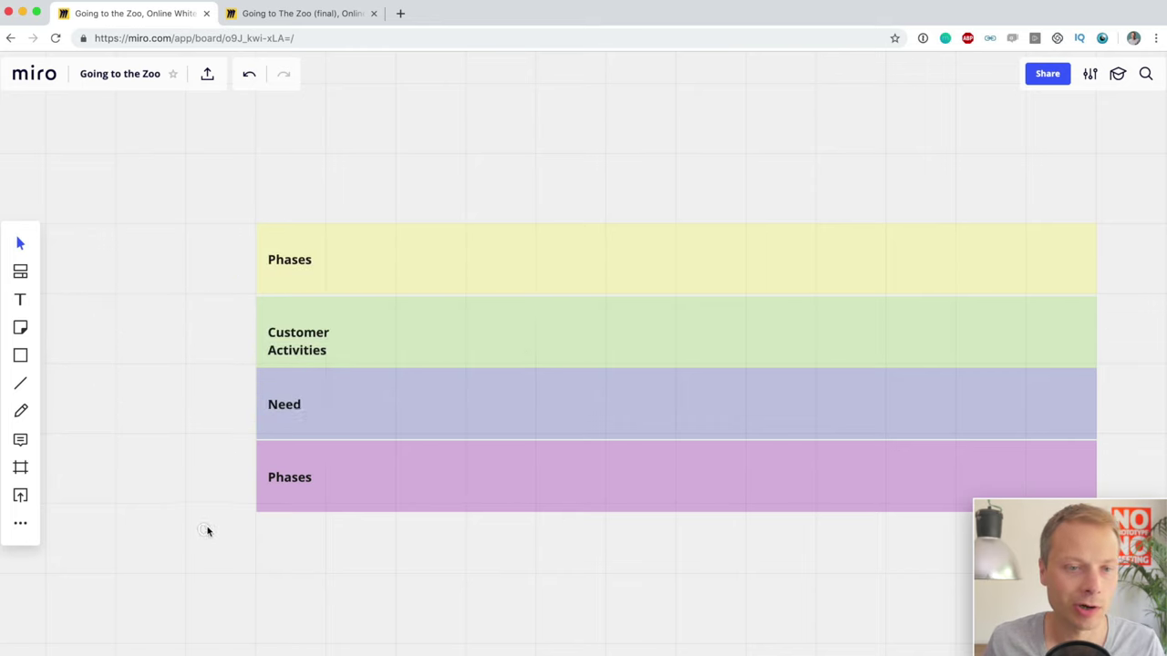
Replace the purple row's label with "Emotions"
left_click(297, 471)
double_click(297, 470)
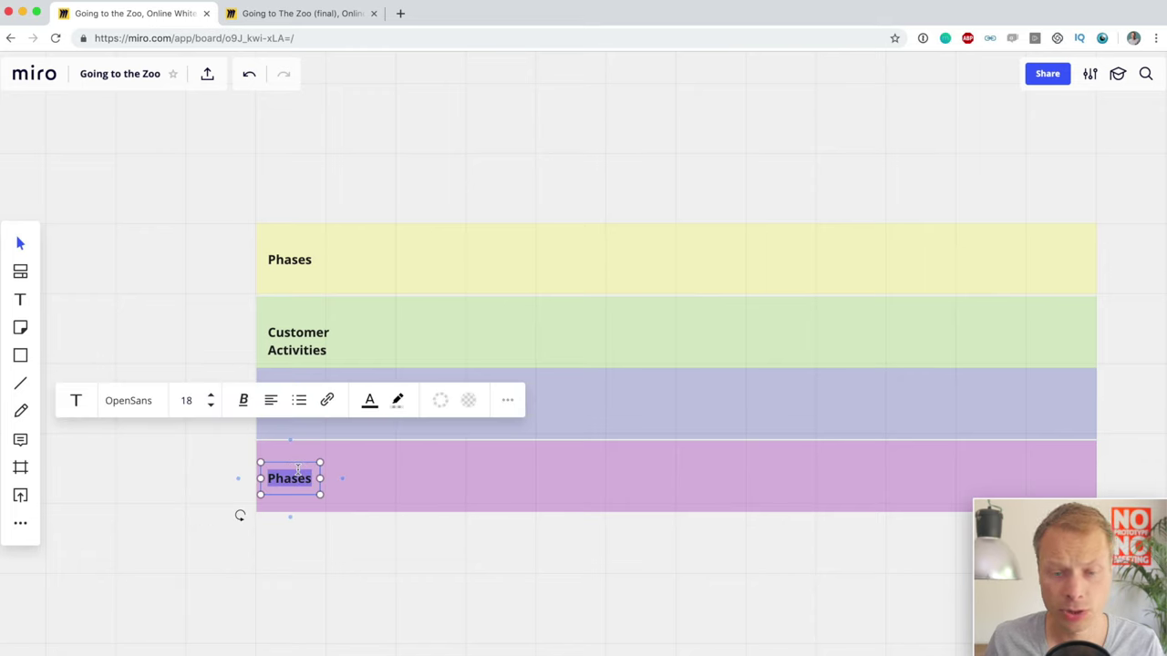
type("Em")
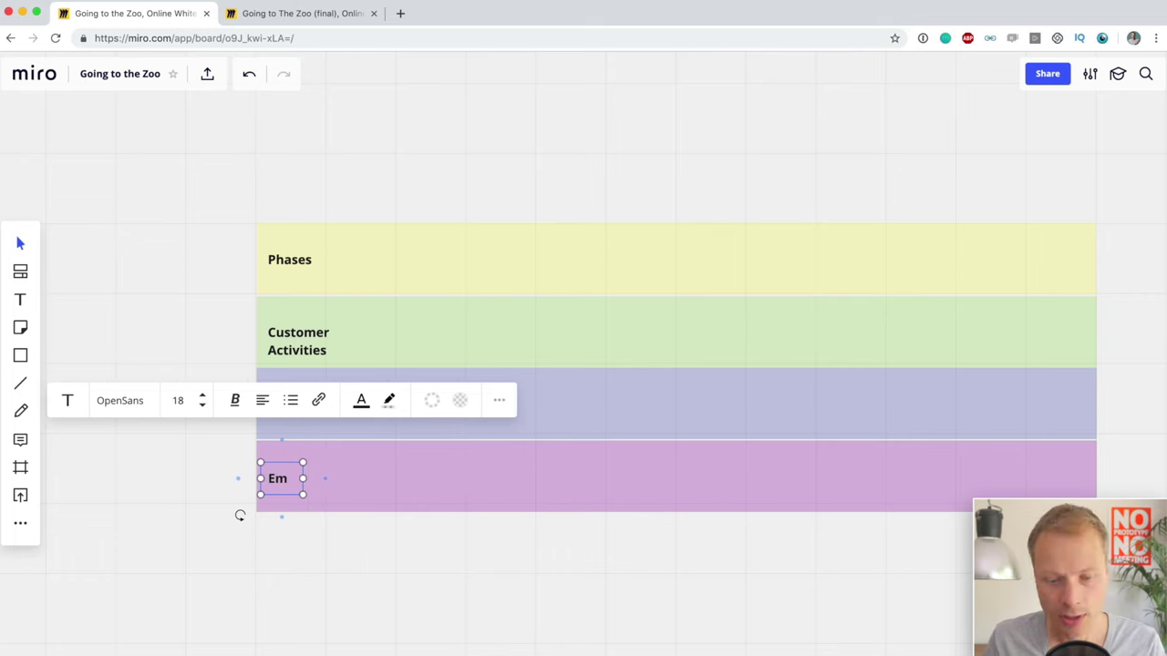
type("otions")
left_click(307, 559)
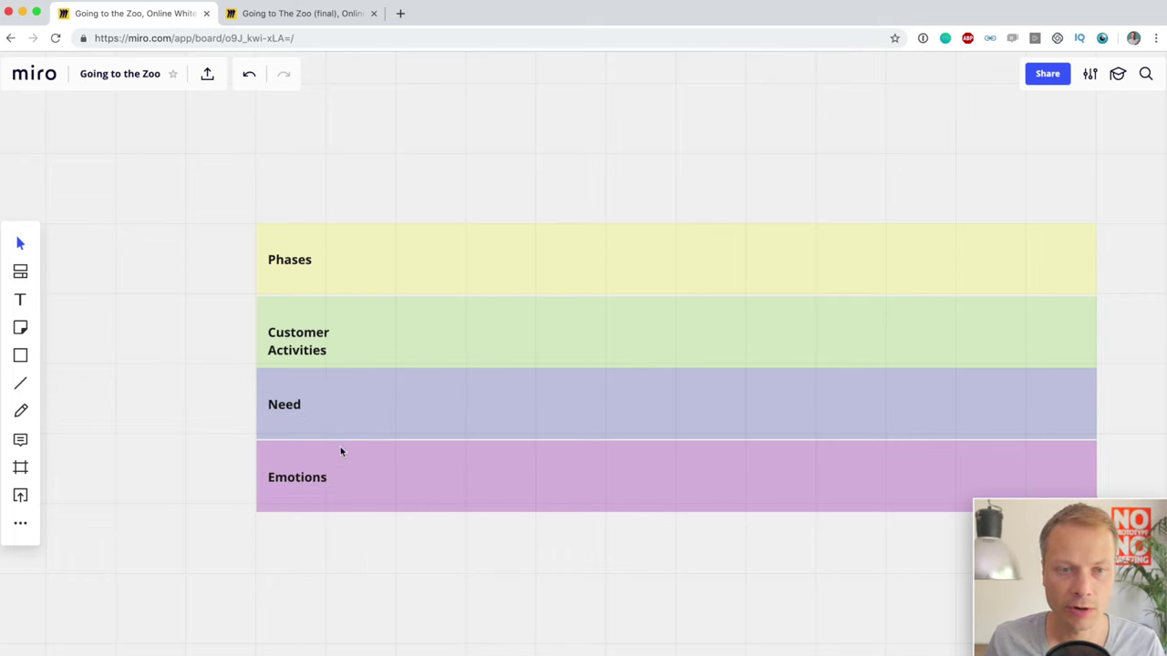
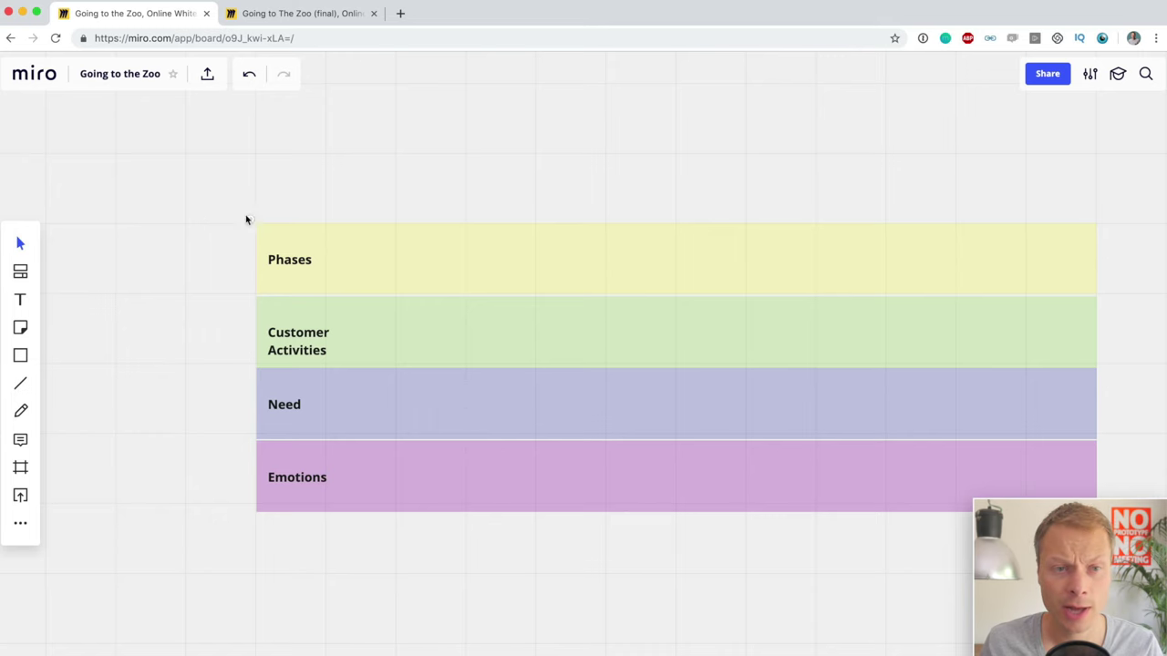
Select all four row labels together with their coloured rectangles and lock them in place
left_click_drag(233, 199, 302, 277)
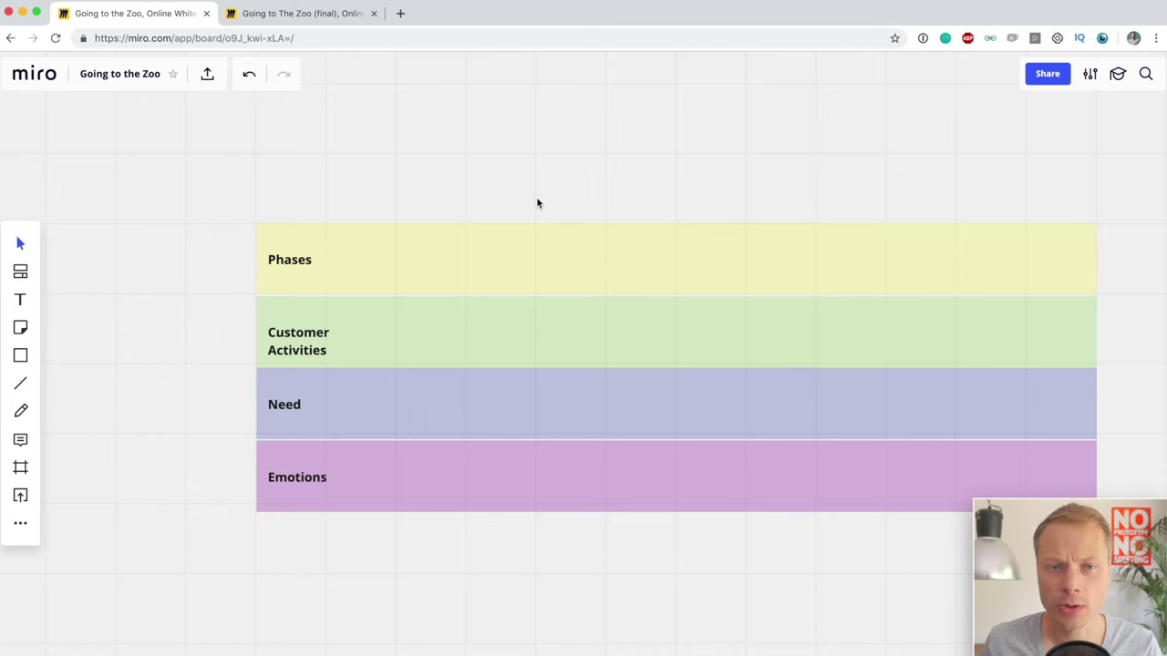
left_click_drag(187, 234, 430, 592)
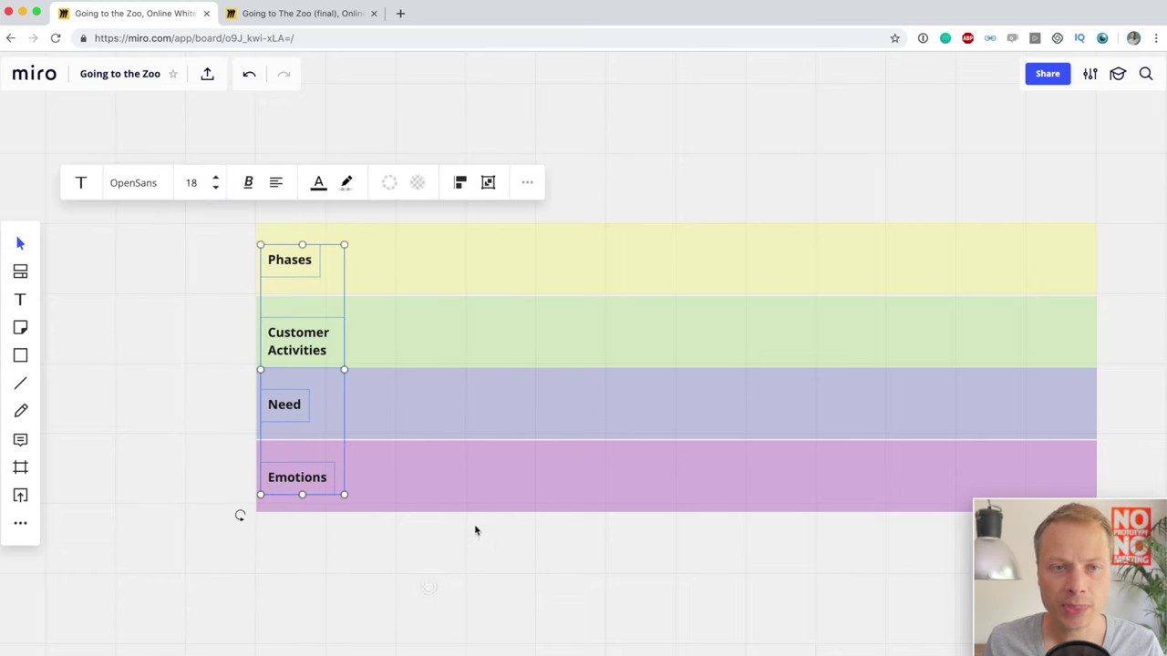
left_click(607, 245)
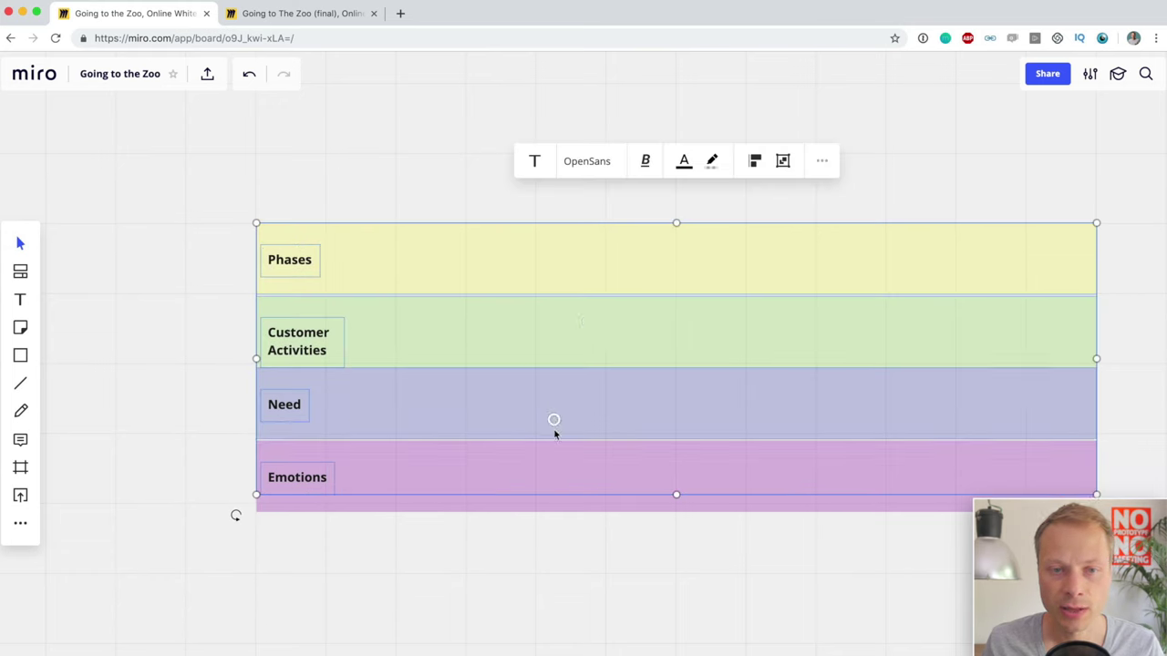
left_click(561, 483)
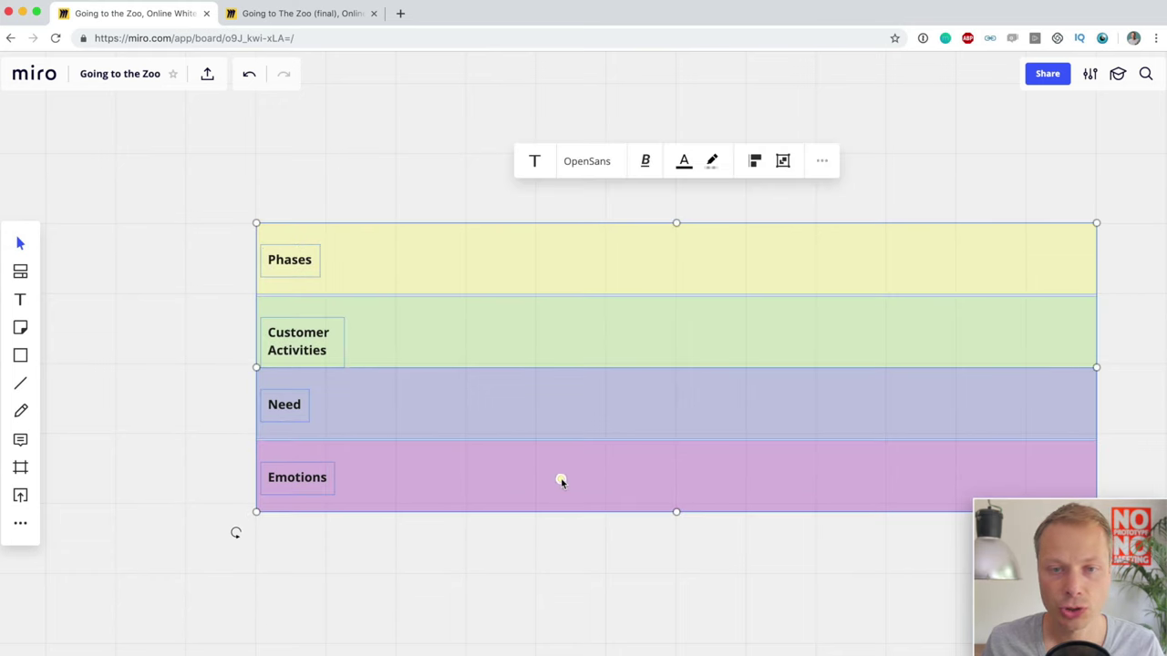
right_click(561, 484)
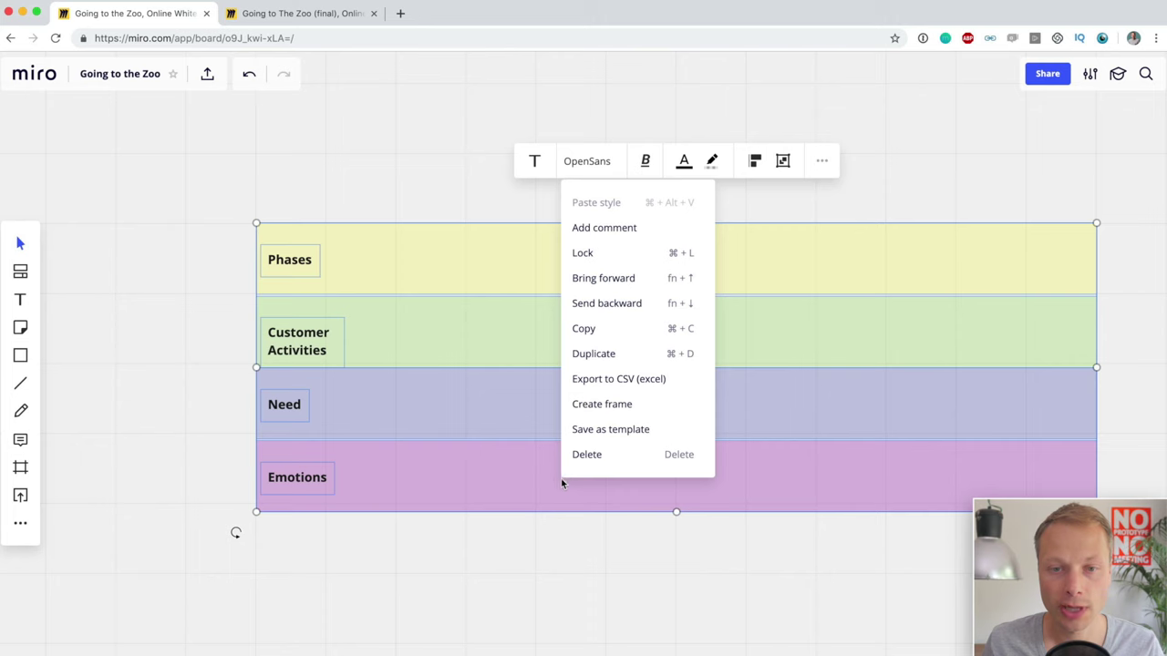
left_click(625, 262)
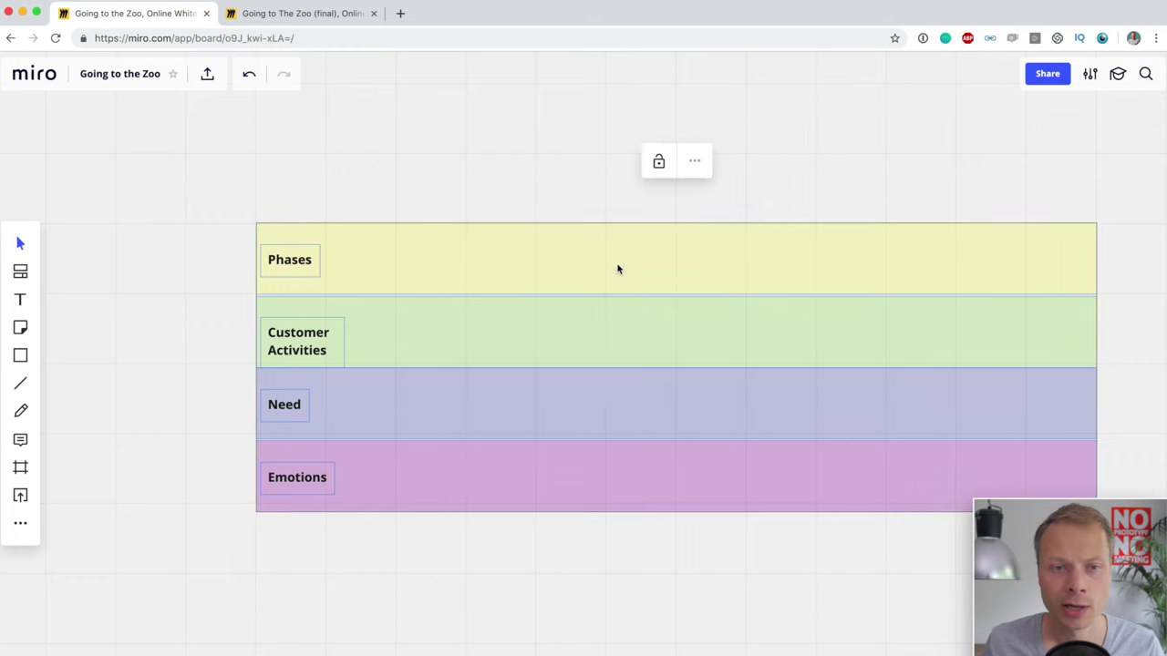
left_click(435, 587)
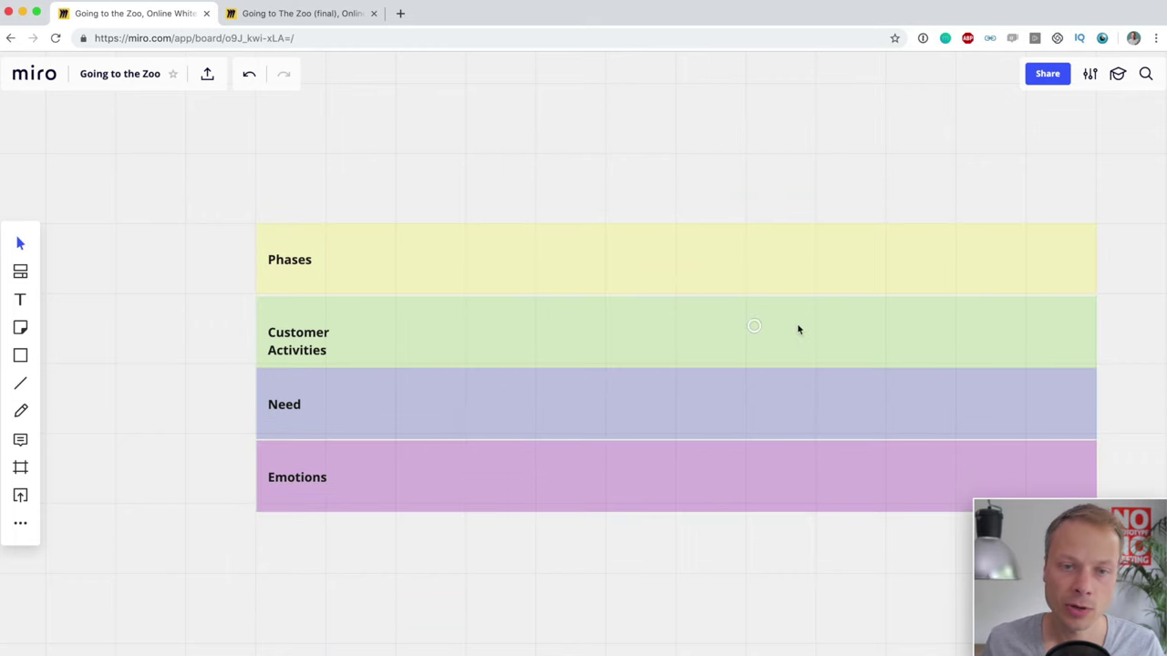
scroll(797, 328, "up", 2)
left_click_drag(590, 217, 486, 535)
scroll(417, 388, "down", 3)
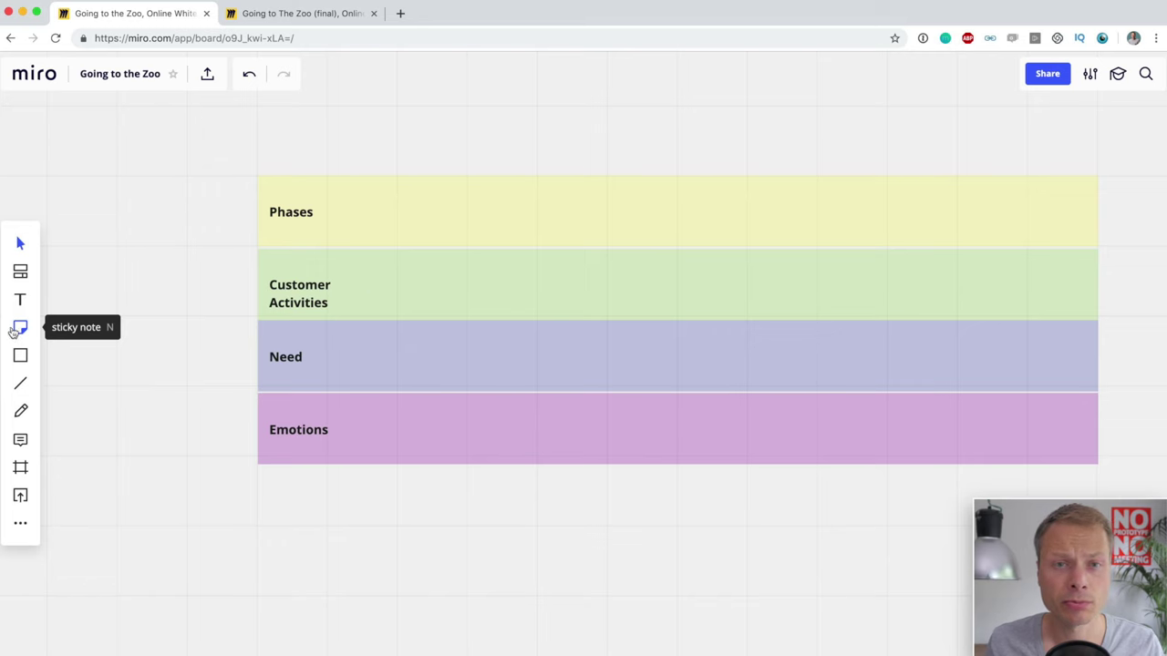
scroll(367, 295, "up", 2)
scroll(367, 294, "right", 2)
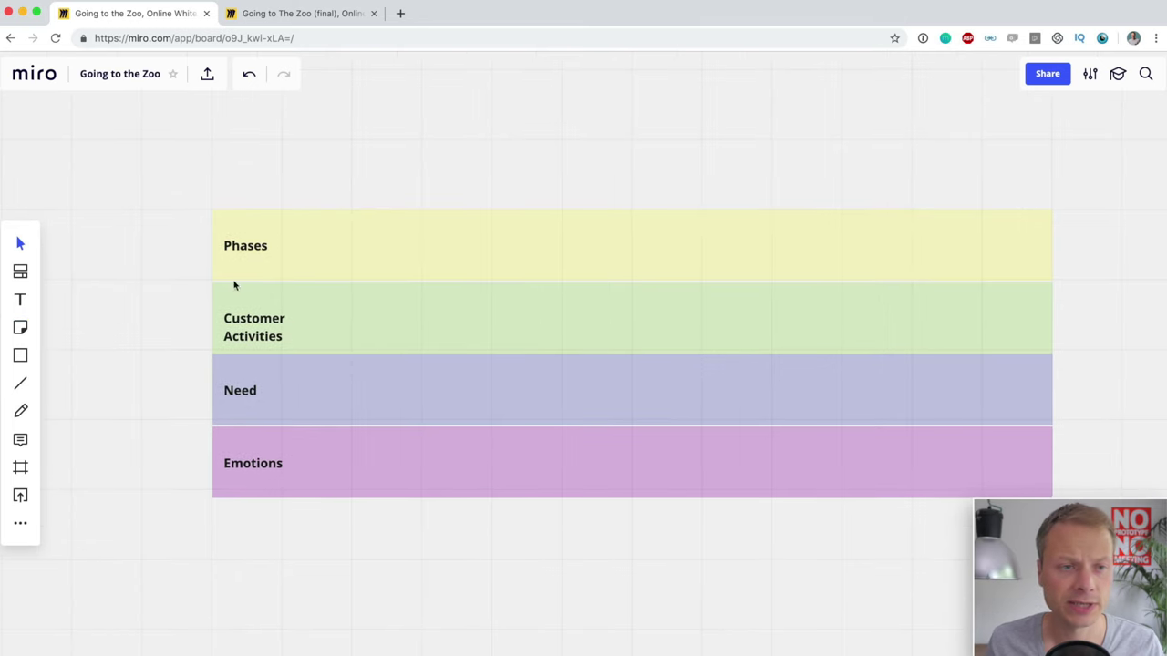
Add a light grey sticky note reading "BEFORE" in the Phases row, just after its label
left_click(25, 337)
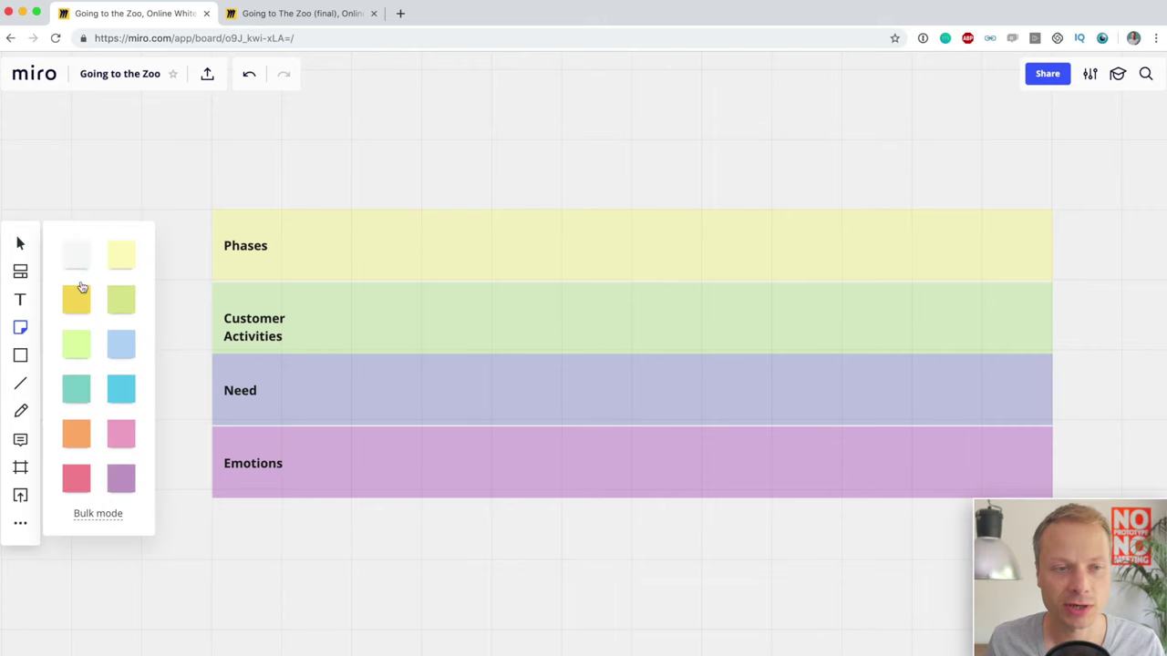
left_click(78, 257)
left_click(321, 232)
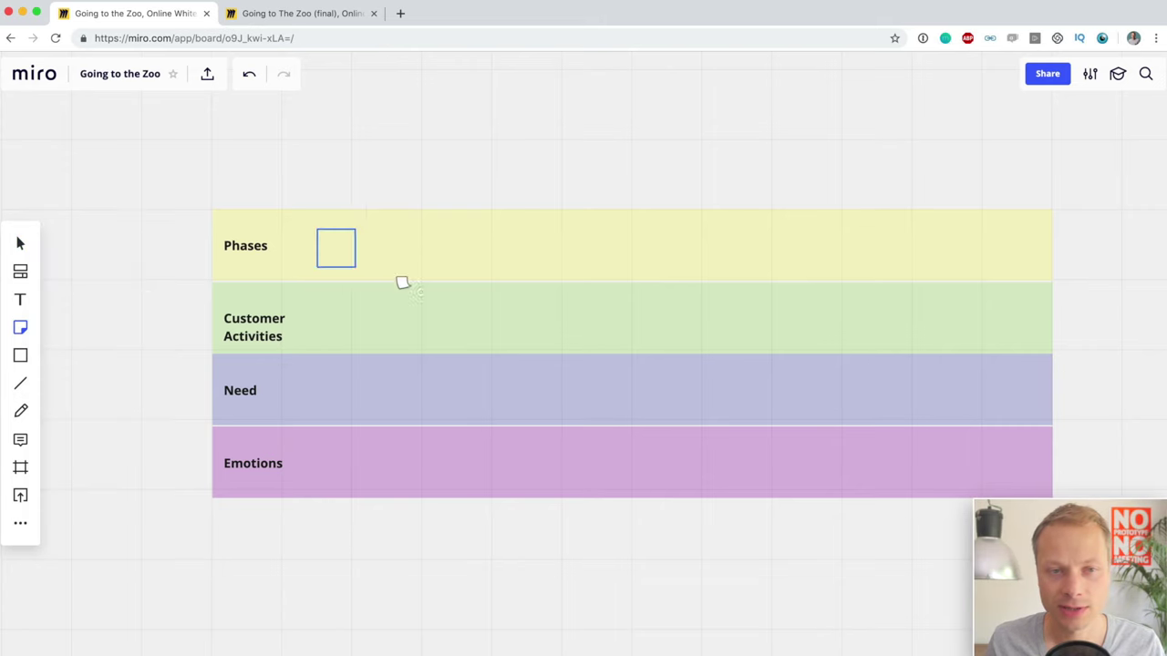
left_click_drag(402, 283, 386, 260)
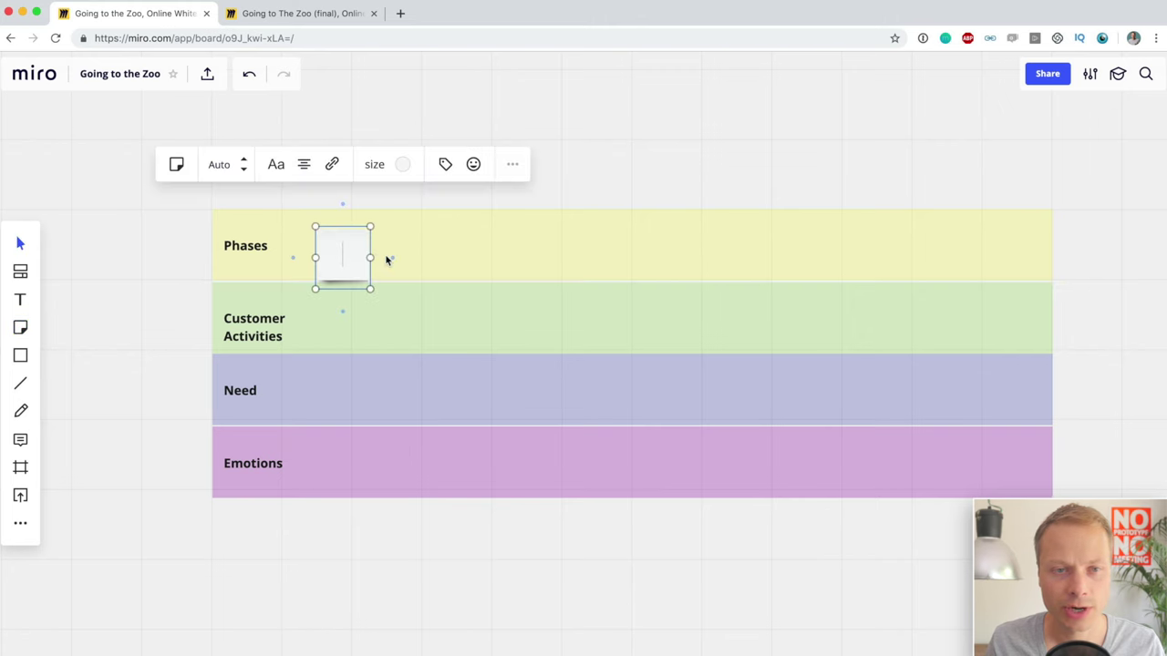
type("BEFOTE")
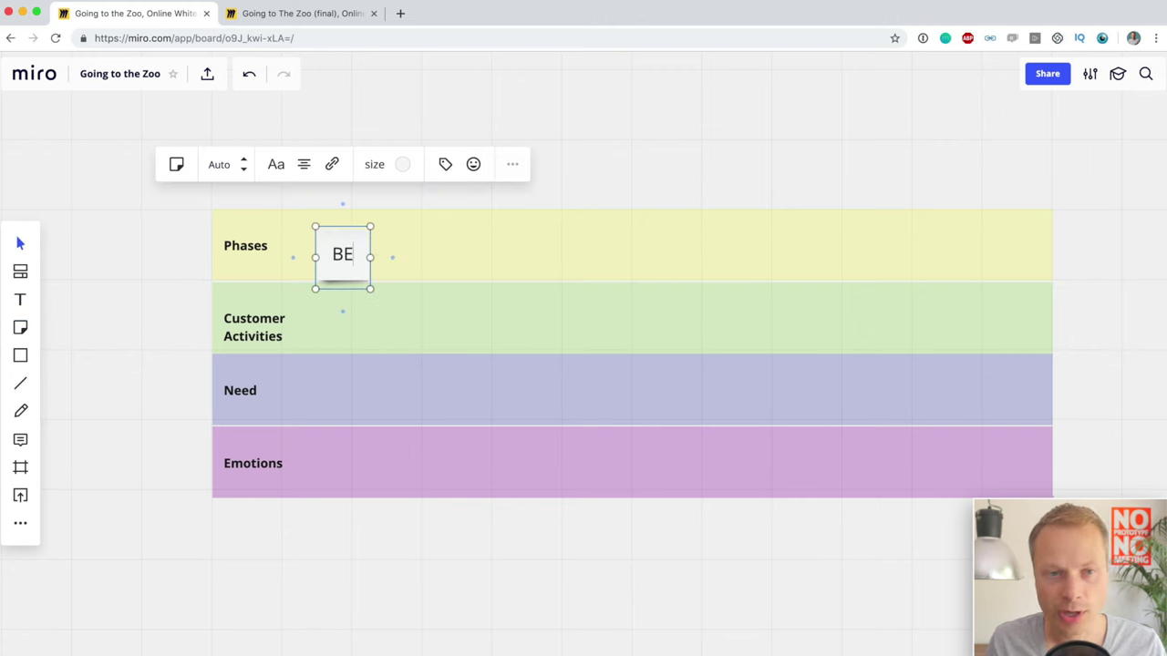
key("BackSpace")
key("BackSpace")
type("RE")
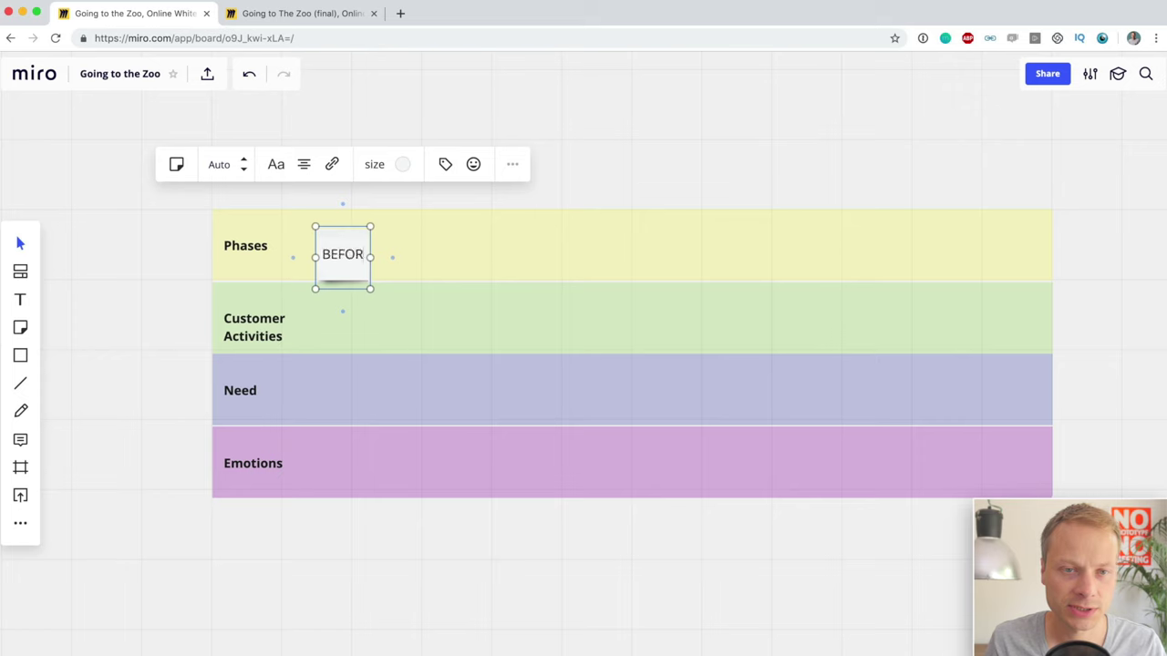
left_click(635, 171)
Duplicate the "BEFORE" sticky note further along the Phases row, left of its middle, and change the copy's text to "DURING"
left_click_drag(381, 276, 550, 244)
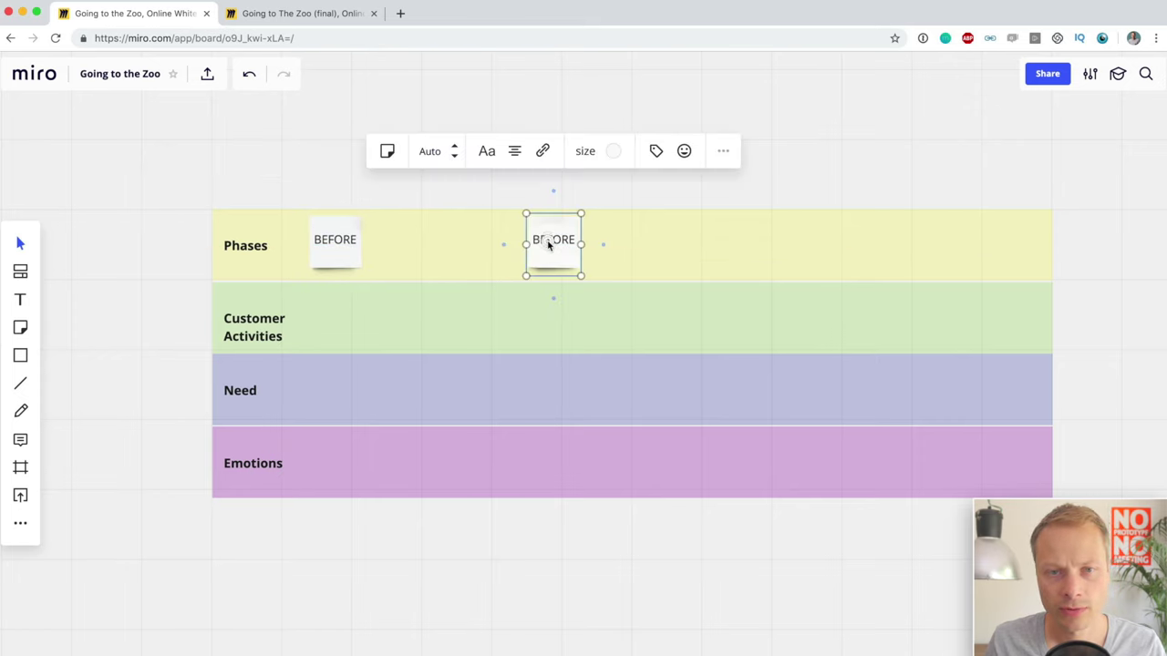
double_click(550, 241)
type("DURING")
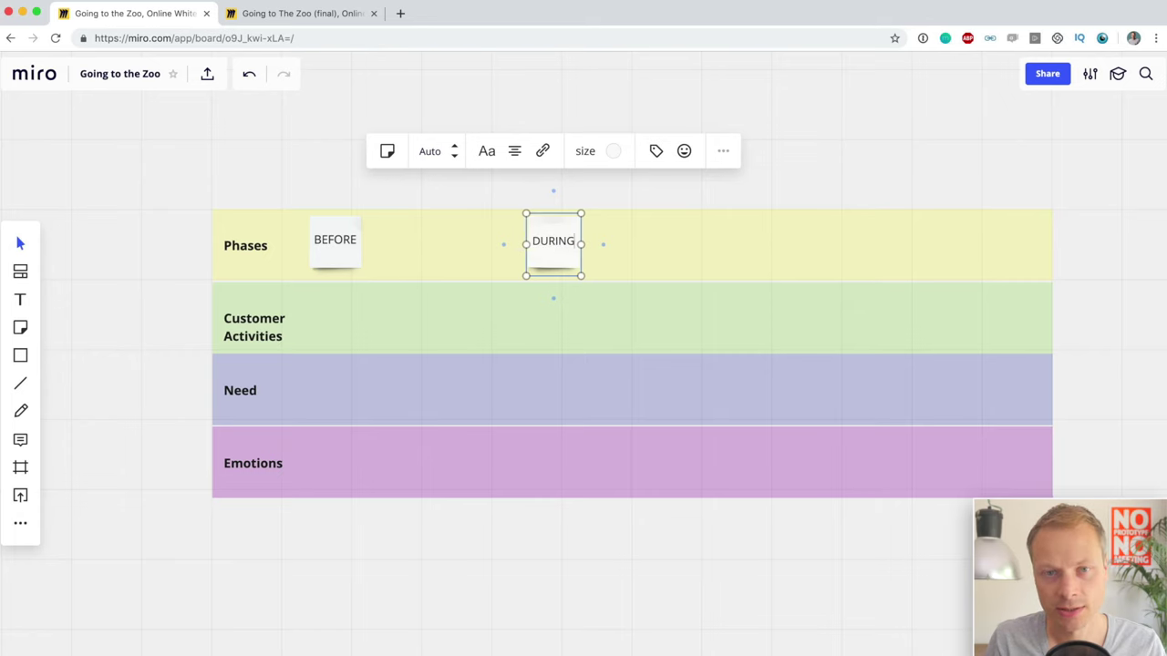
left_click(800, 179)
Duplicate the "DURING" sticky note towards the far end of the Phases row and change the copy's text to "AFTER"
left_click_drag(554, 242, 898, 242)
double_click(898, 242)
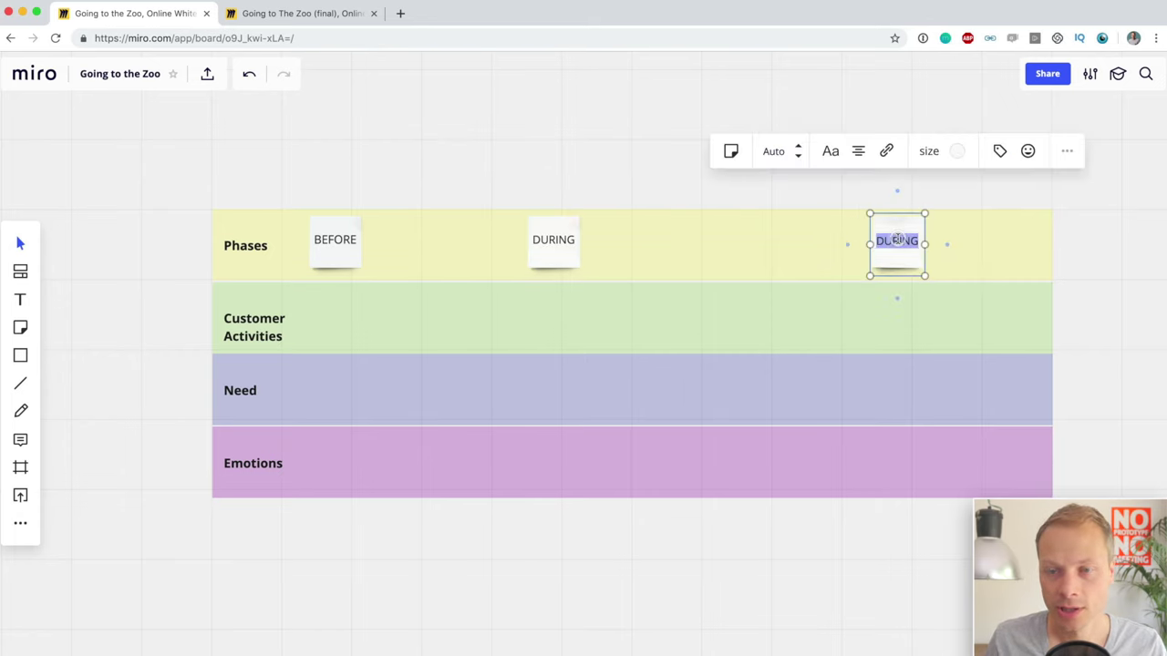
type("AFTER")
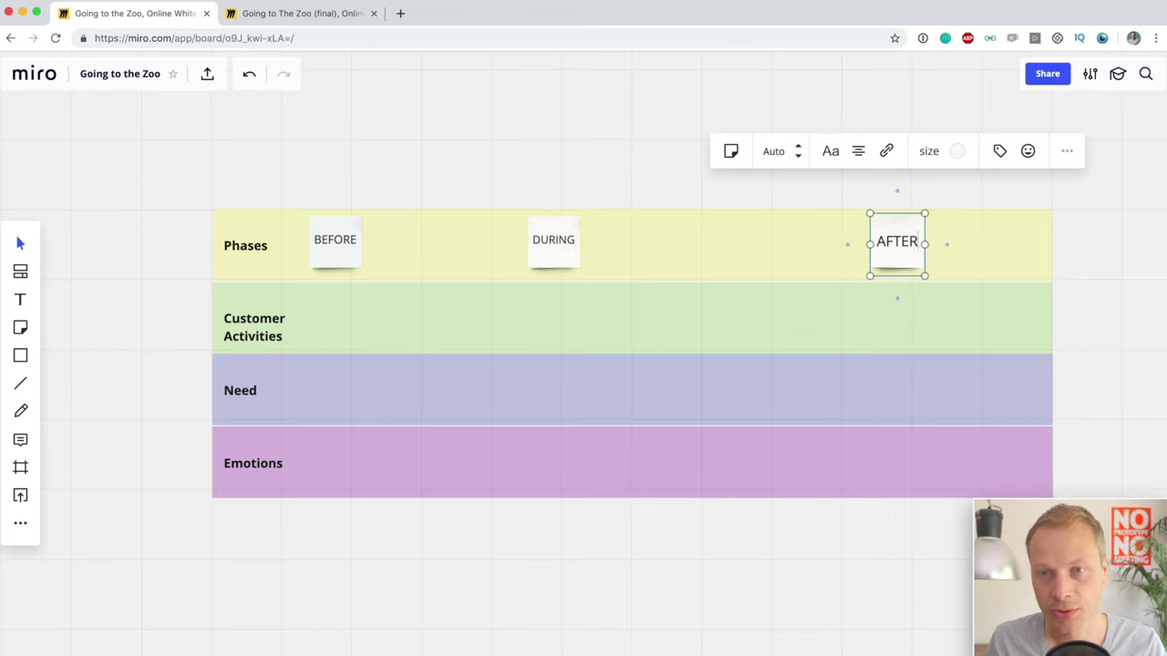
left_click(531, 170)
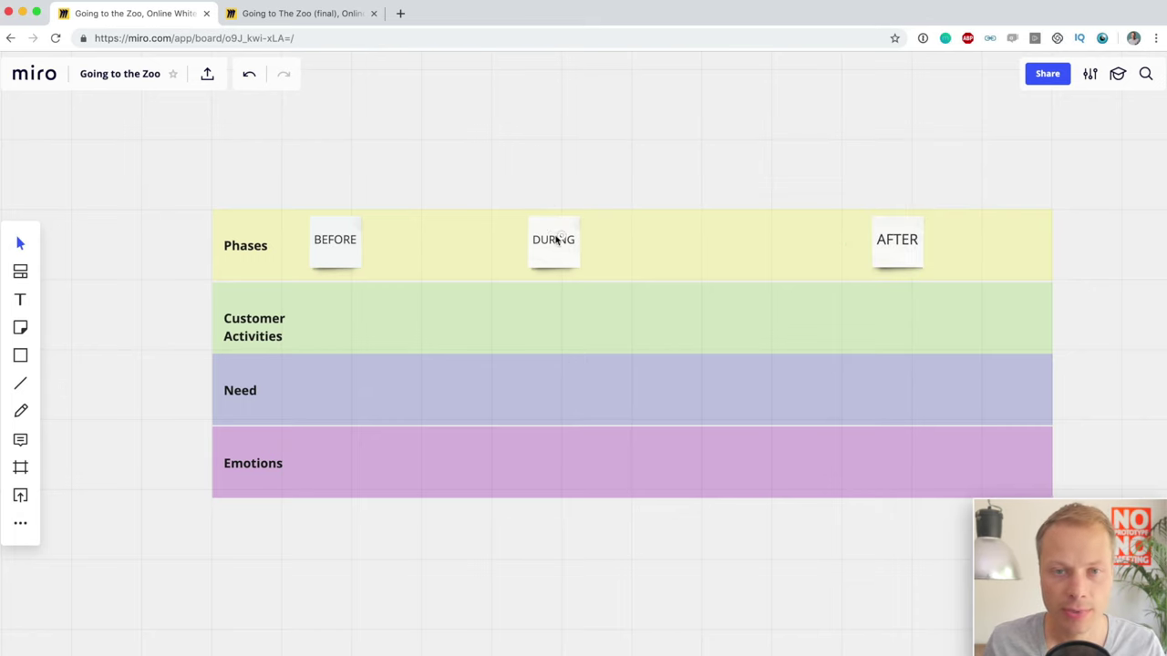
Move the "DURING" sticky note to the middle of the Phases row, then shift and widen the "BEFORE" sticky note
left_click_drag(555, 239, 619, 239)
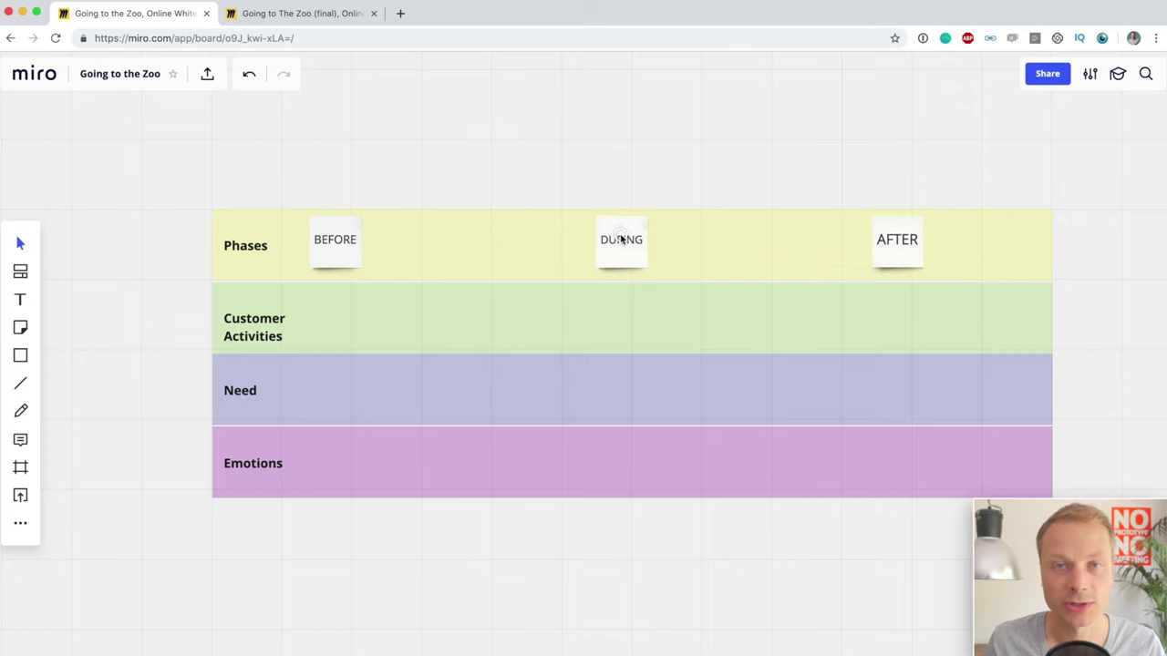
left_click(337, 248)
left_click_drag(338, 250, 363, 248)
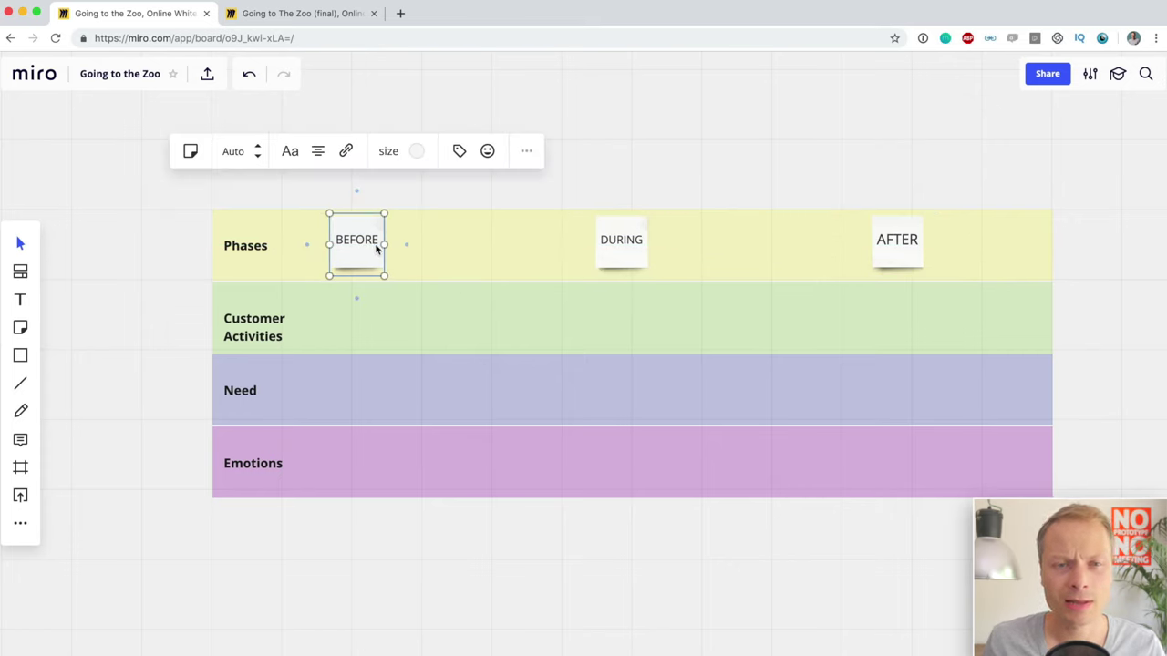
left_click_drag(384, 244, 426, 245)
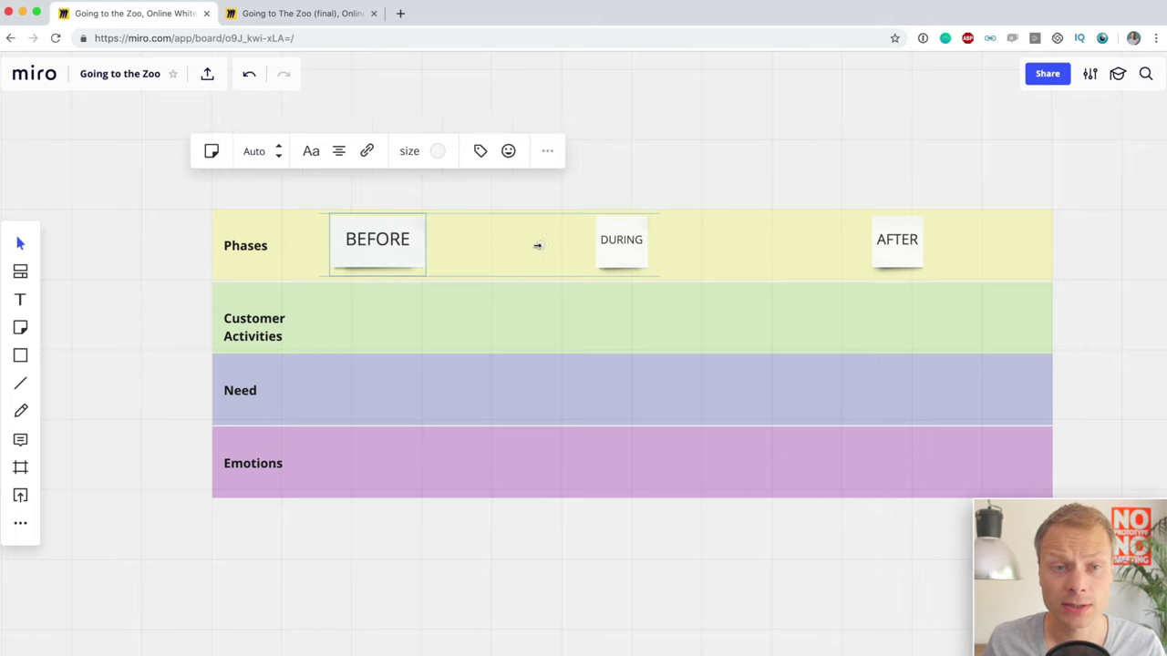
left_click(536, 242)
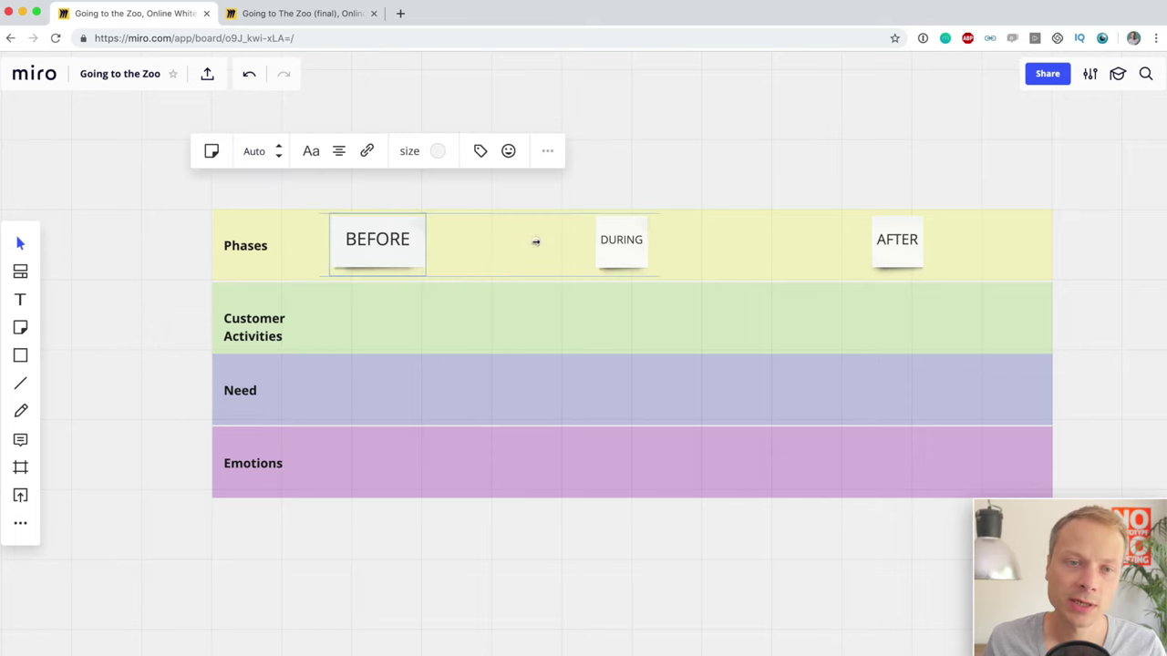
left_click(417, 258)
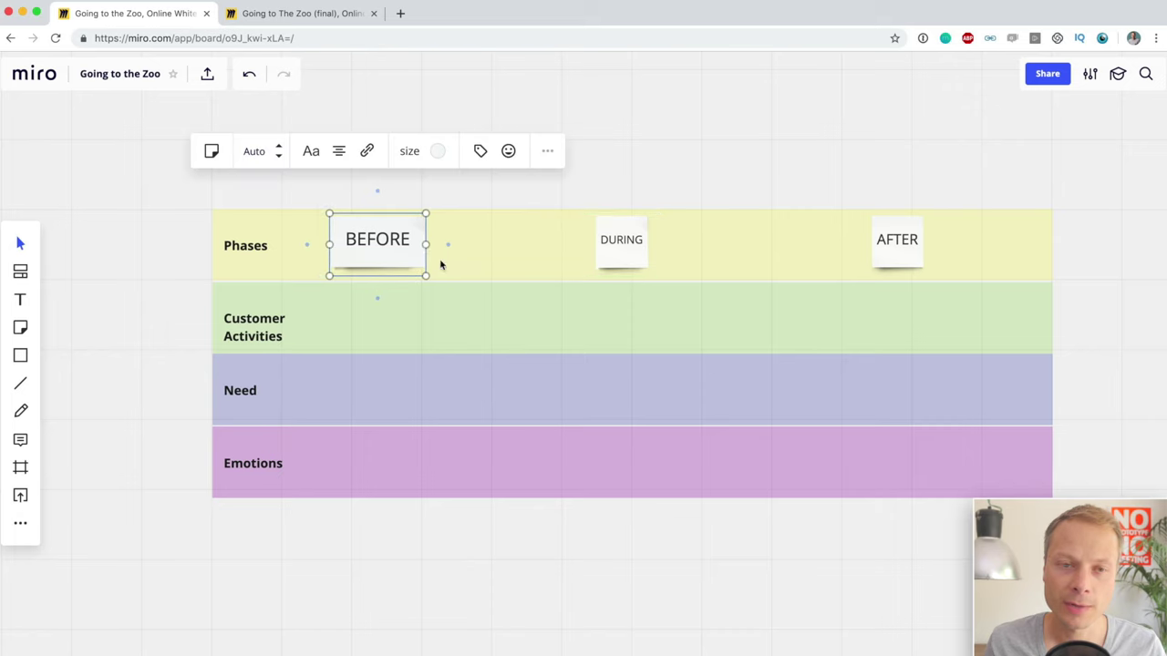
left_click_drag(423, 248, 588, 253)
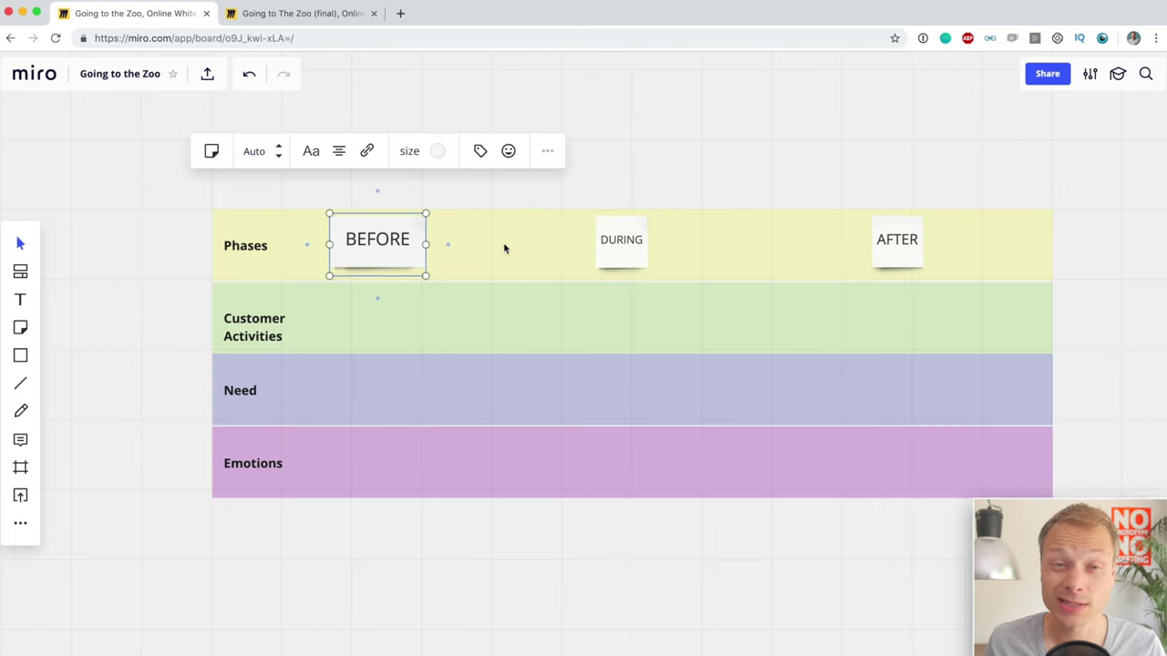
mouse_move(383, 250)
left_mouse_down()
mouse_move(359, 265)
mouse_move(371, 269)
left_mouse_up()
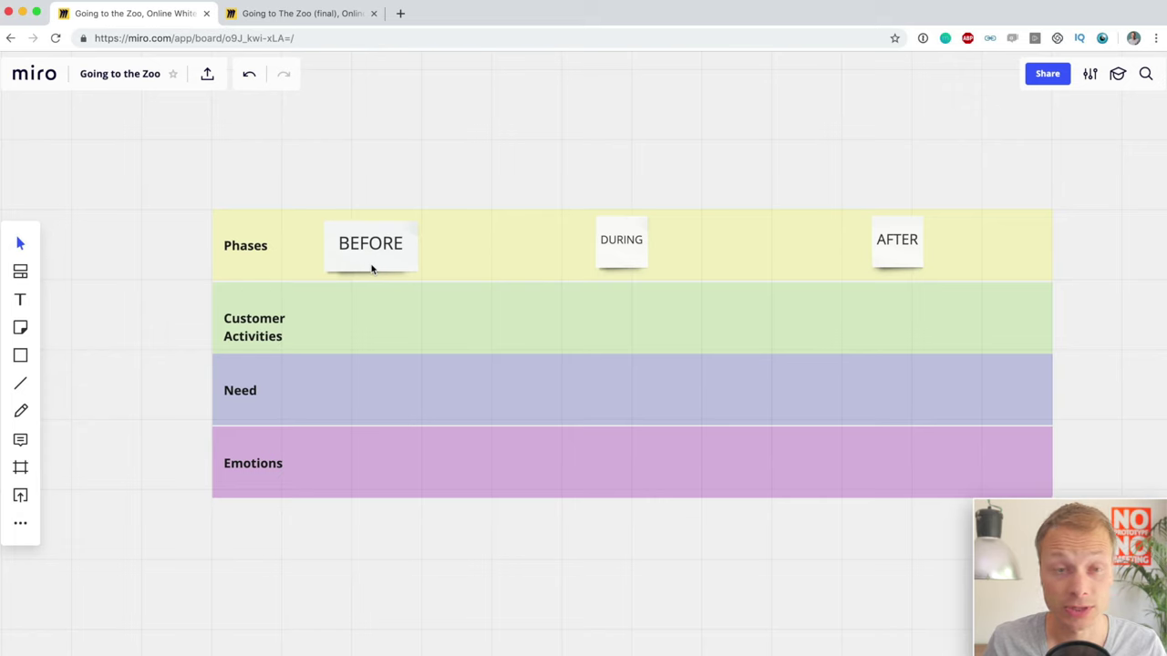
Delete the "BEFORE" and "DURING" sticky notes from the Phases row
left_click(394, 259)
key("BackSpace")
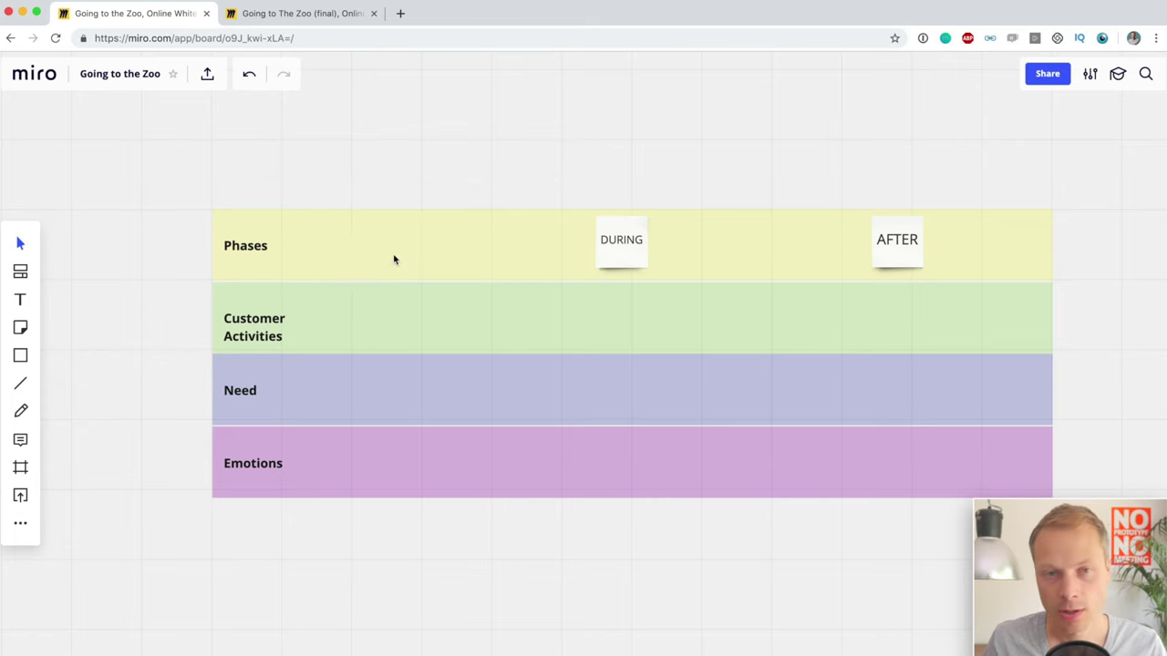
left_click(618, 260)
key("BackSpace")
Draw a wide rectangle in the Phases row just after its label and enter the text "BEFORE" in it
left_click(21, 354)
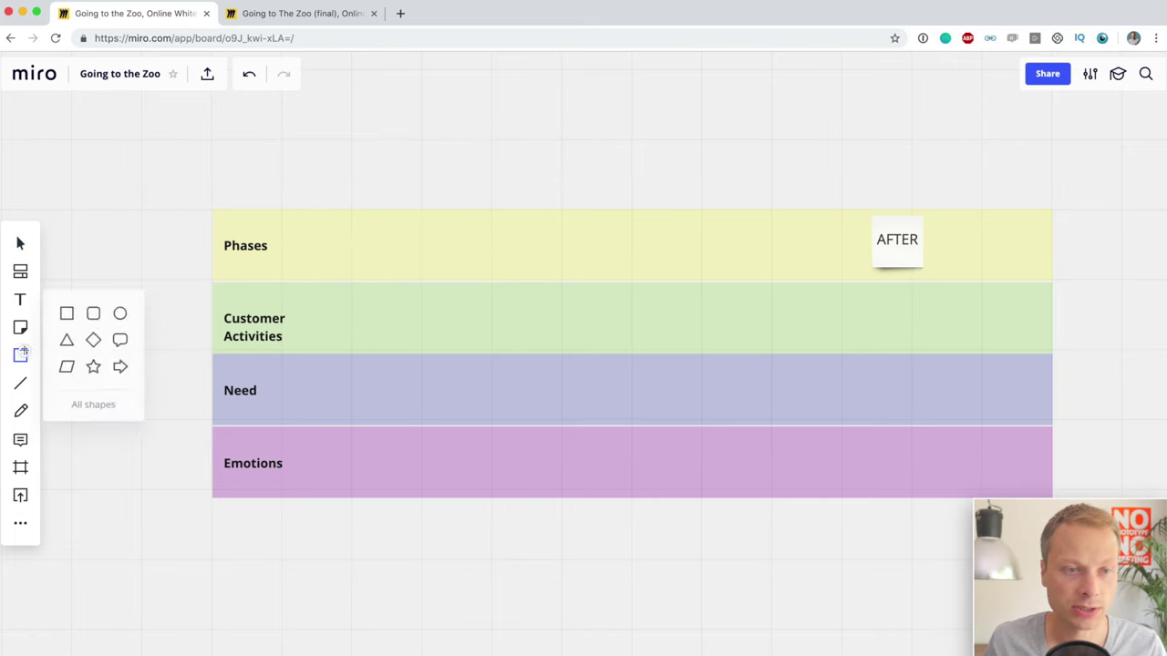
left_click(67, 313)
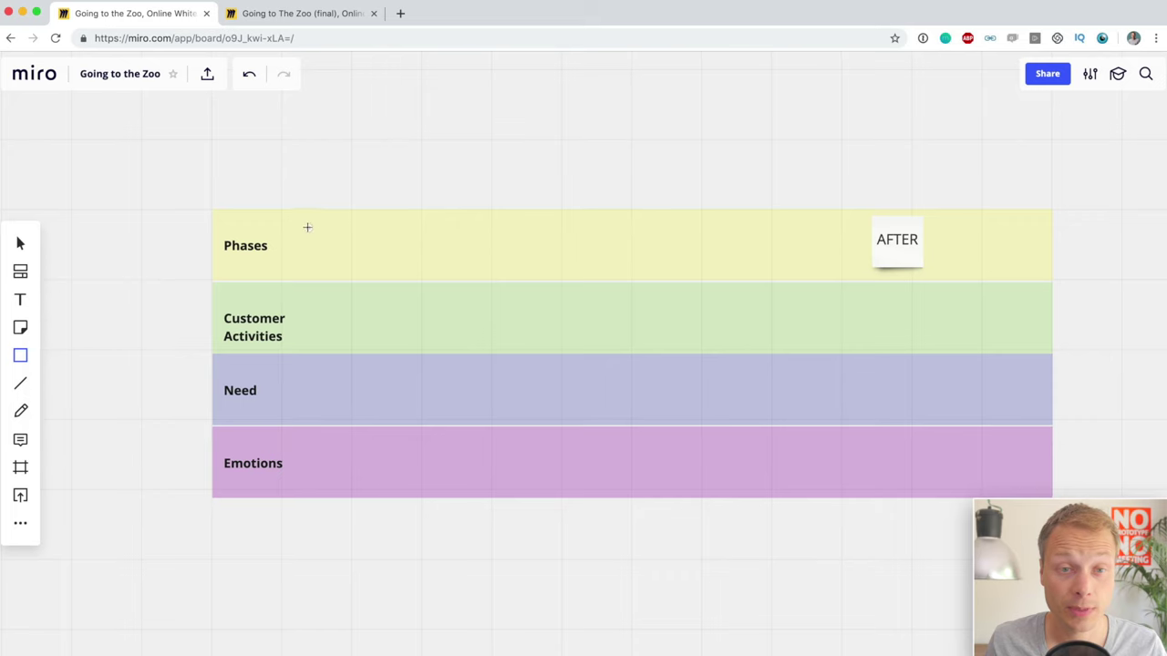
left_click_drag(307, 227, 486, 270)
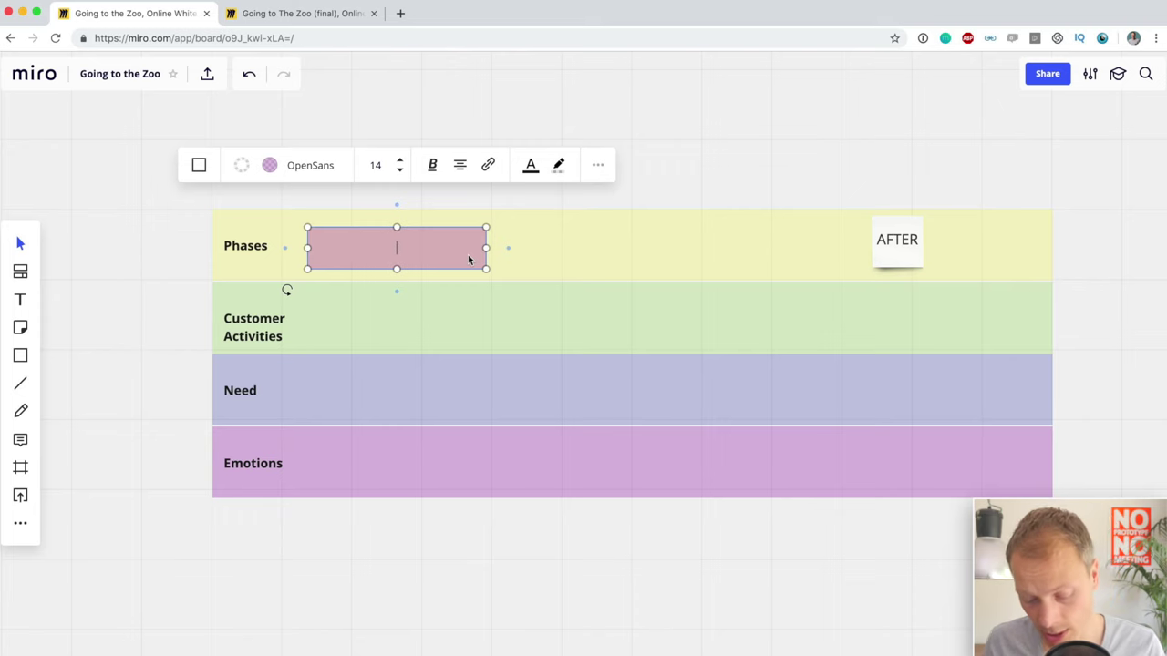
type("BEFORE")
Give the "BEFORE" rectangle a light grey fill at 100% opacity and set its text size to 24
key("super+a")
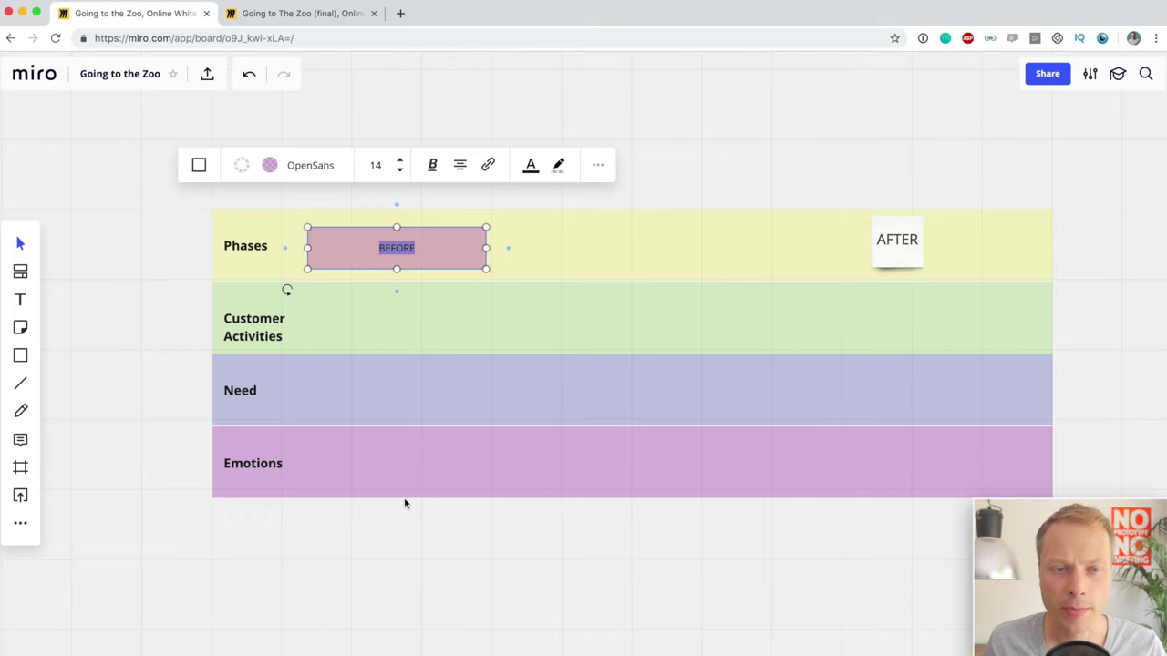
left_click(288, 170)
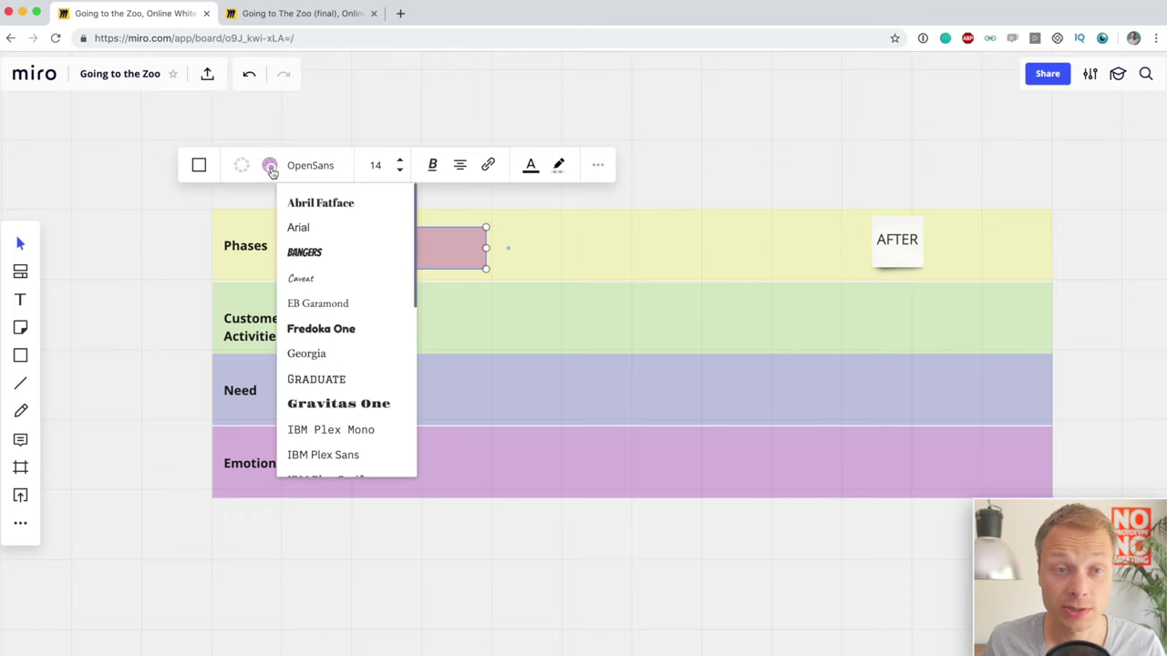
left_click(270, 165)
left_click(256, 299)
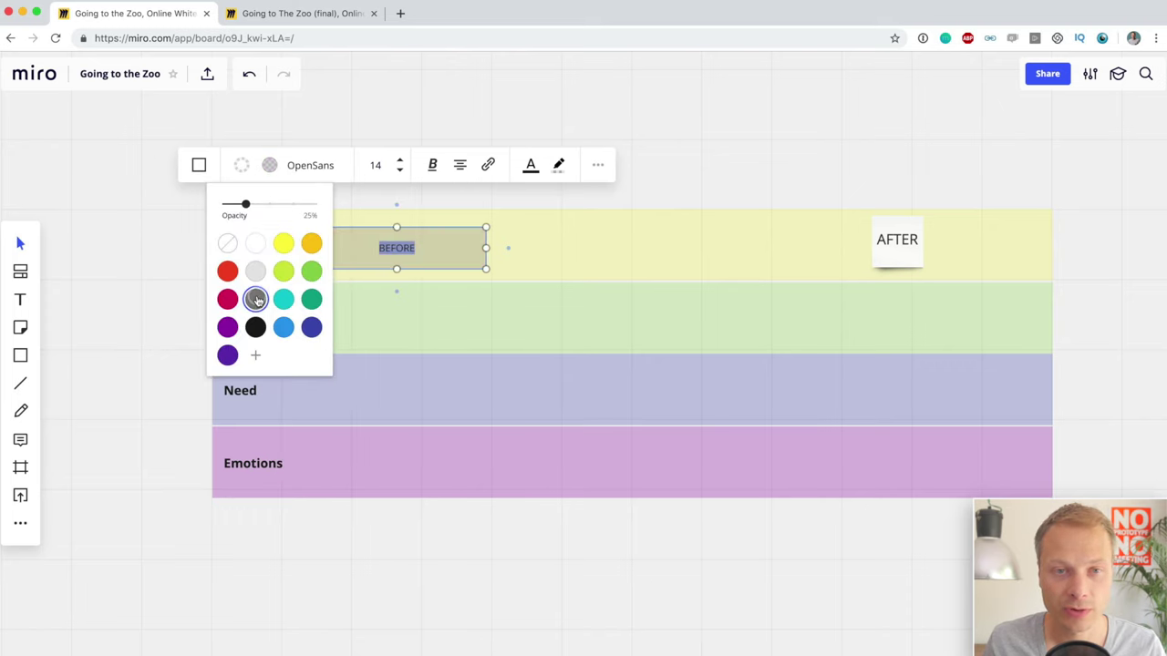
left_click_drag(257, 212, 339, 208)
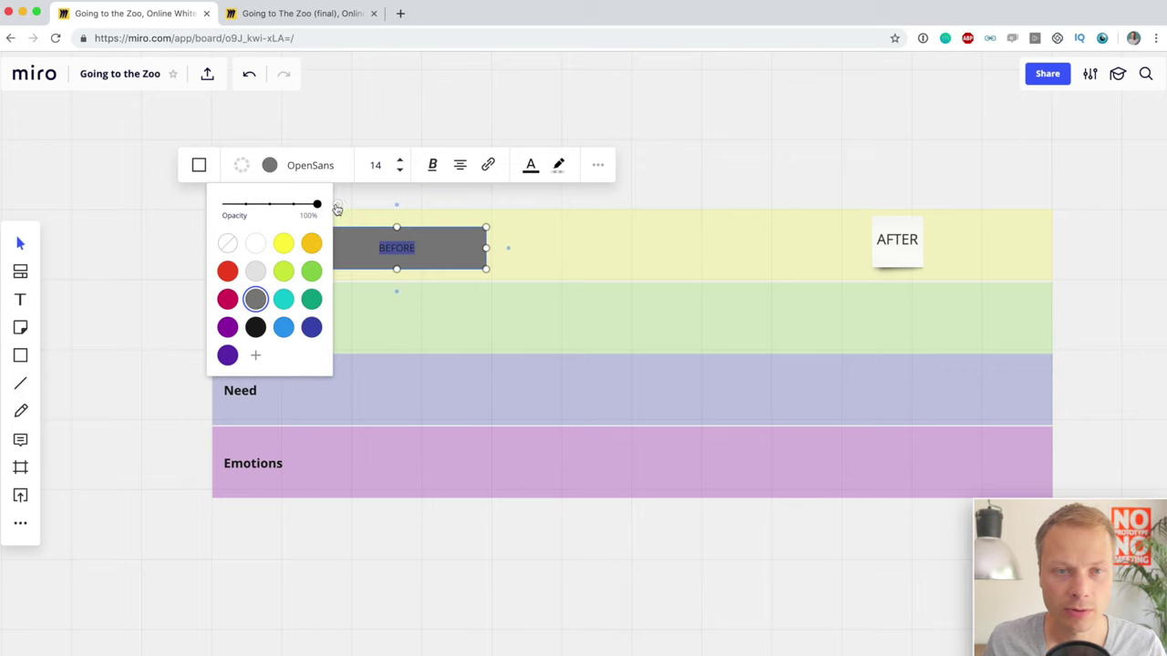
left_click(257, 272)
left_click(379, 166)
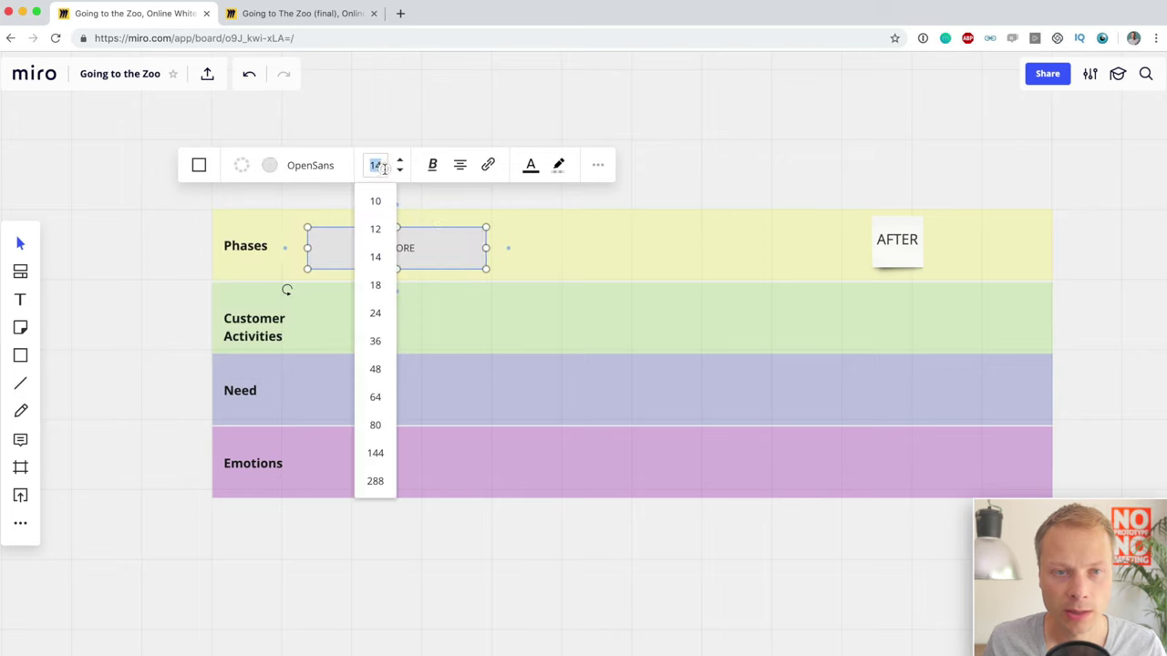
left_click(375, 313)
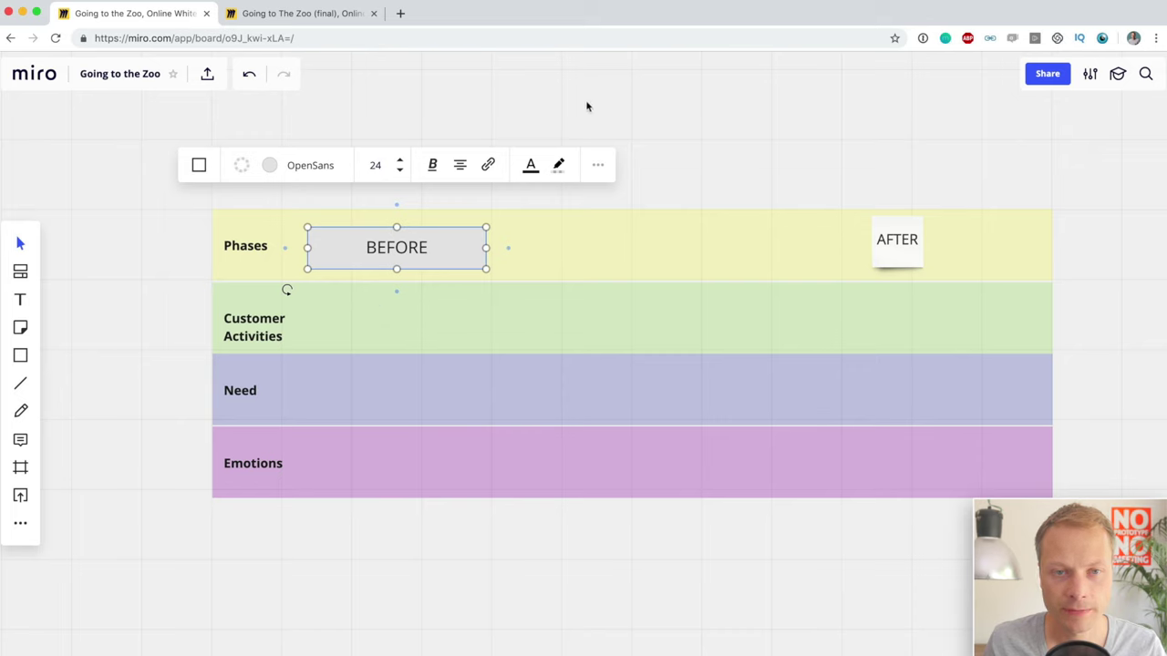
Duplicate the "BEFORE" rectangle beside the original in the Phases row and change the copy's text to "DURING"
left_click_drag(437, 250, 641, 247)
left_click(644, 246)
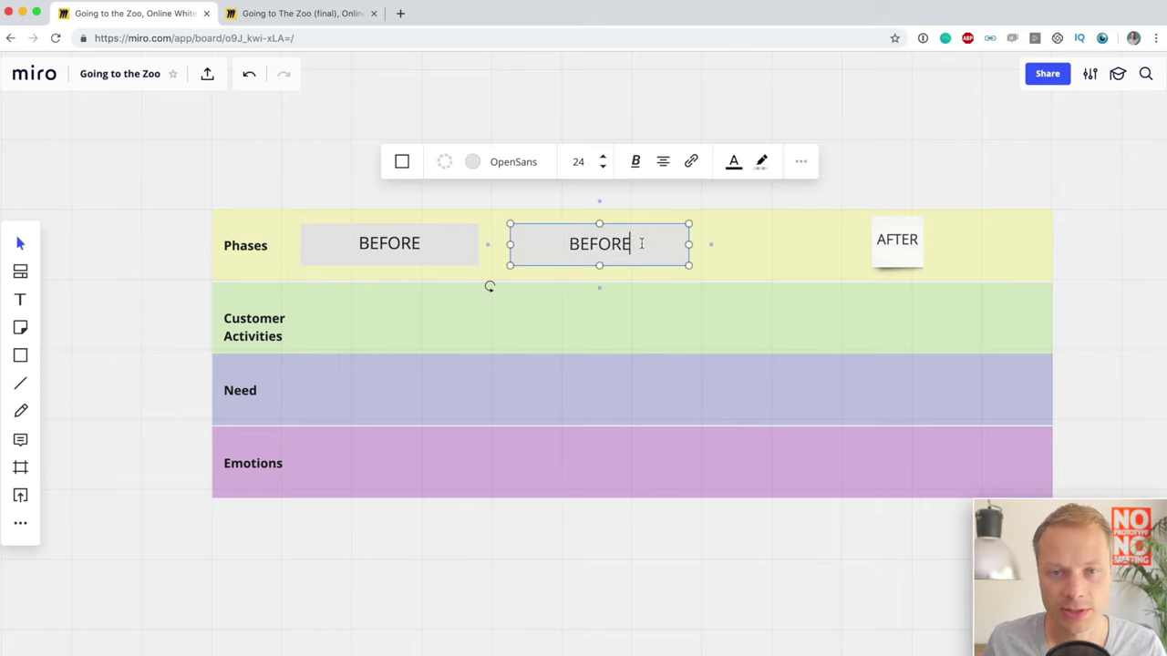
key("super+a")
type("DURING")
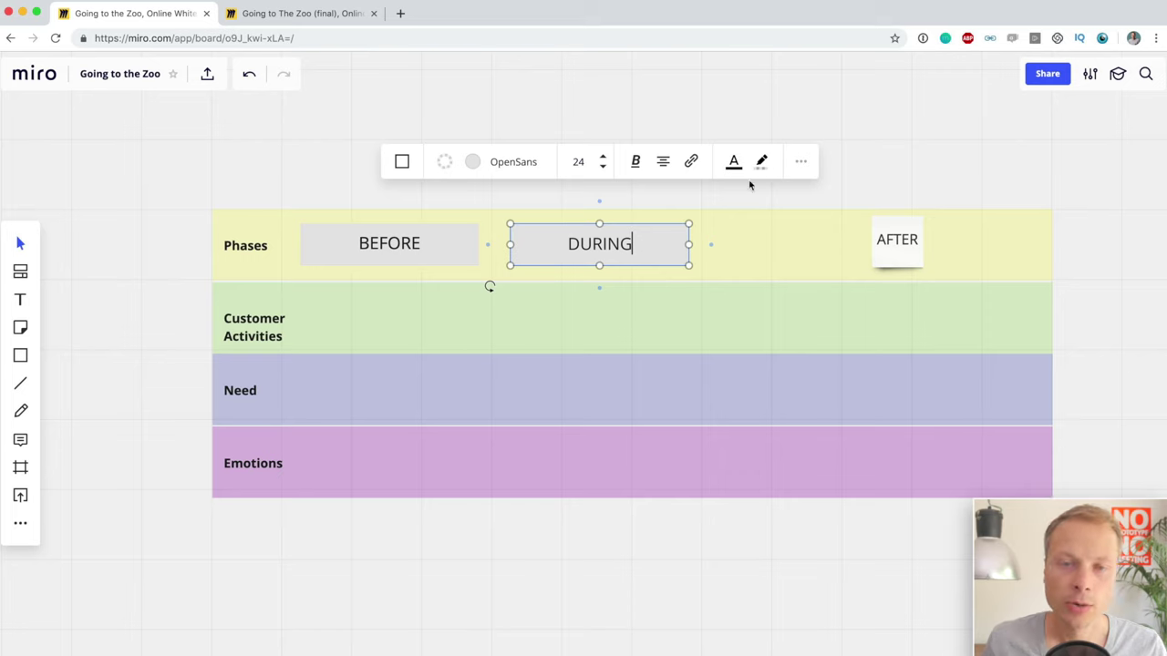
left_click(782, 181)
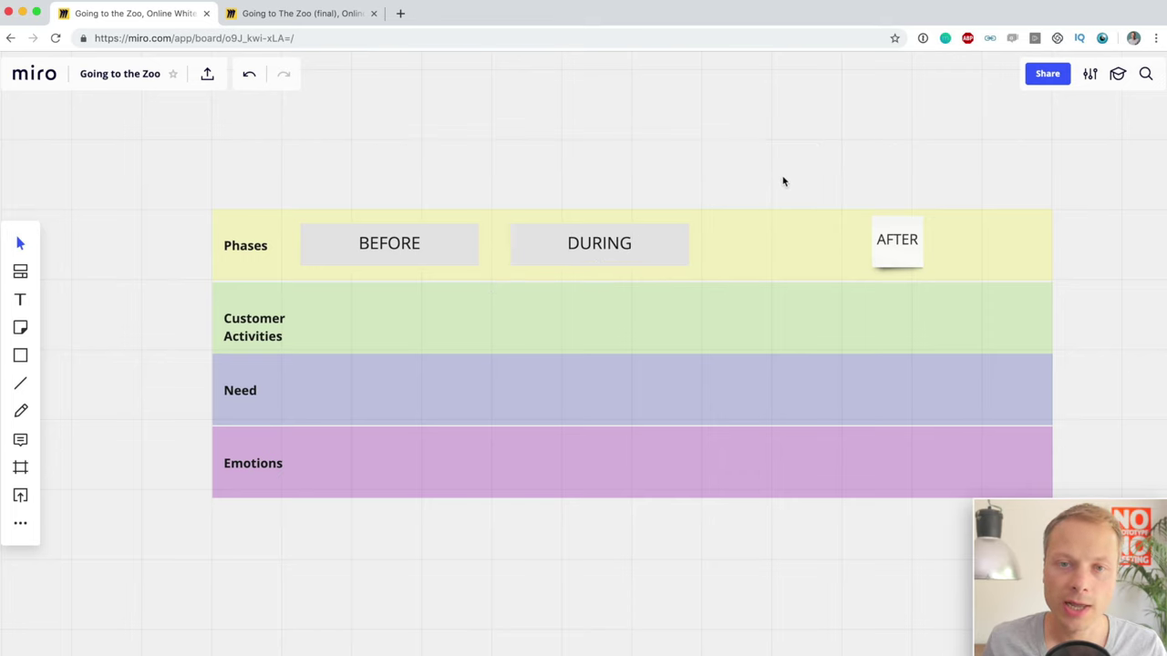
Shift the "AFTER" sticky note closer to the end of the Phases row and widen the "DURING" rectangle towards it
left_click(572, 243)
left_click_drag(873, 253, 979, 244)
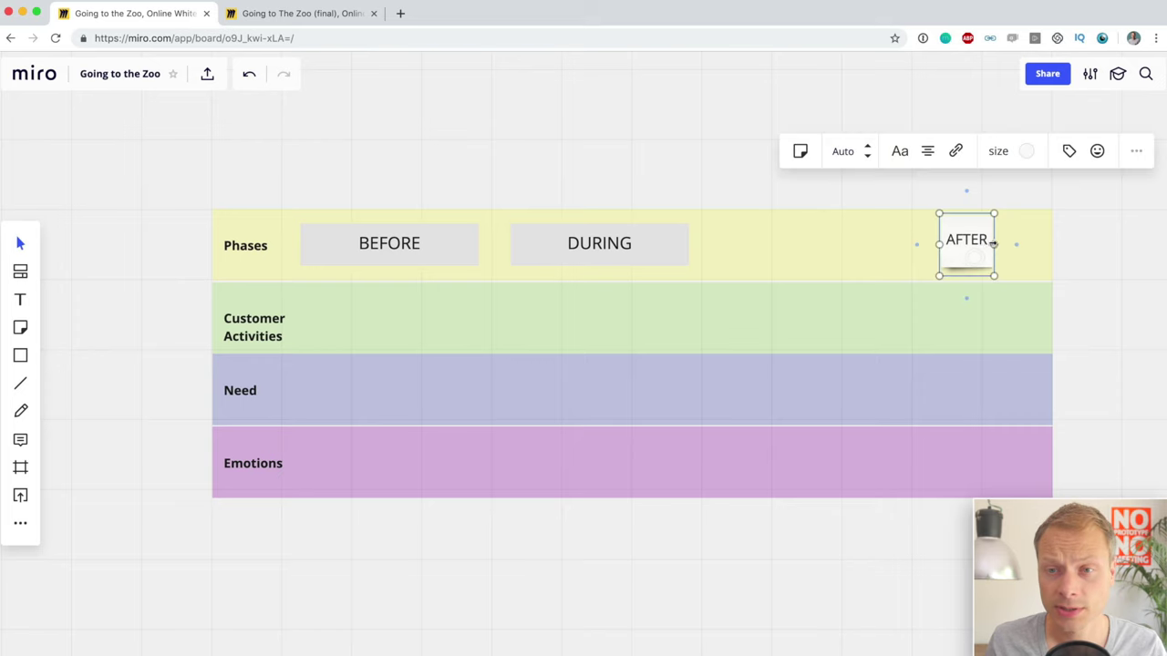
left_click(665, 247)
left_click_drag(689, 244, 813, 235)
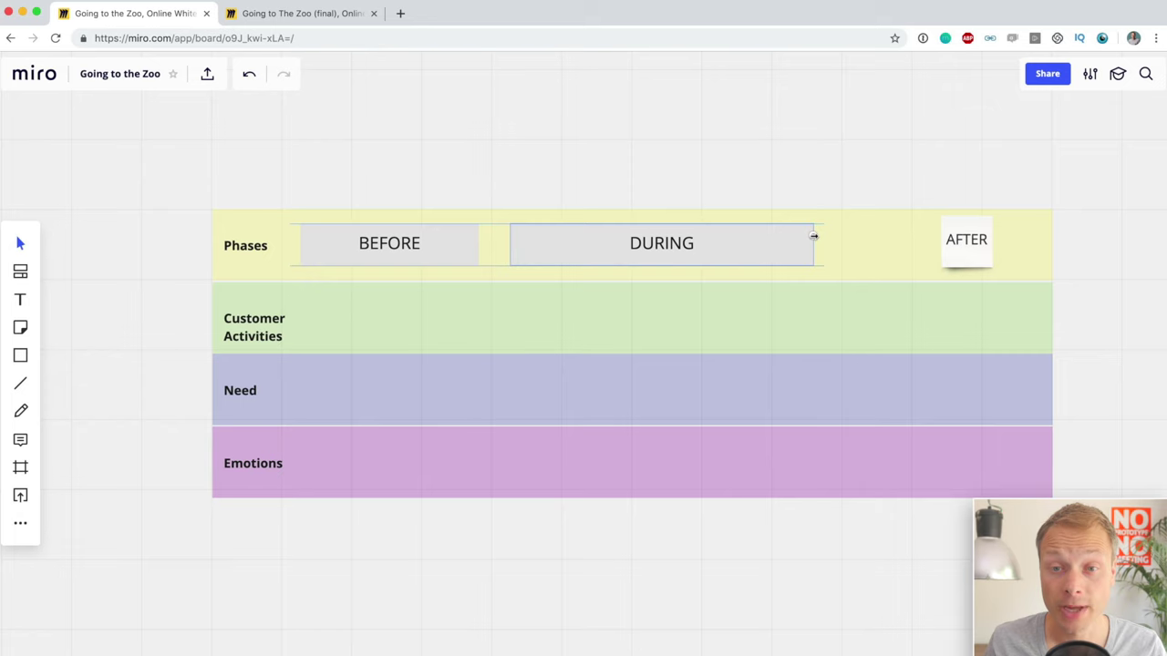
Reposition the "BEFORE" and "DURING" rectangles along the Phases row to balance the gaps between the phases
left_click_drag(674, 244, 721, 242)
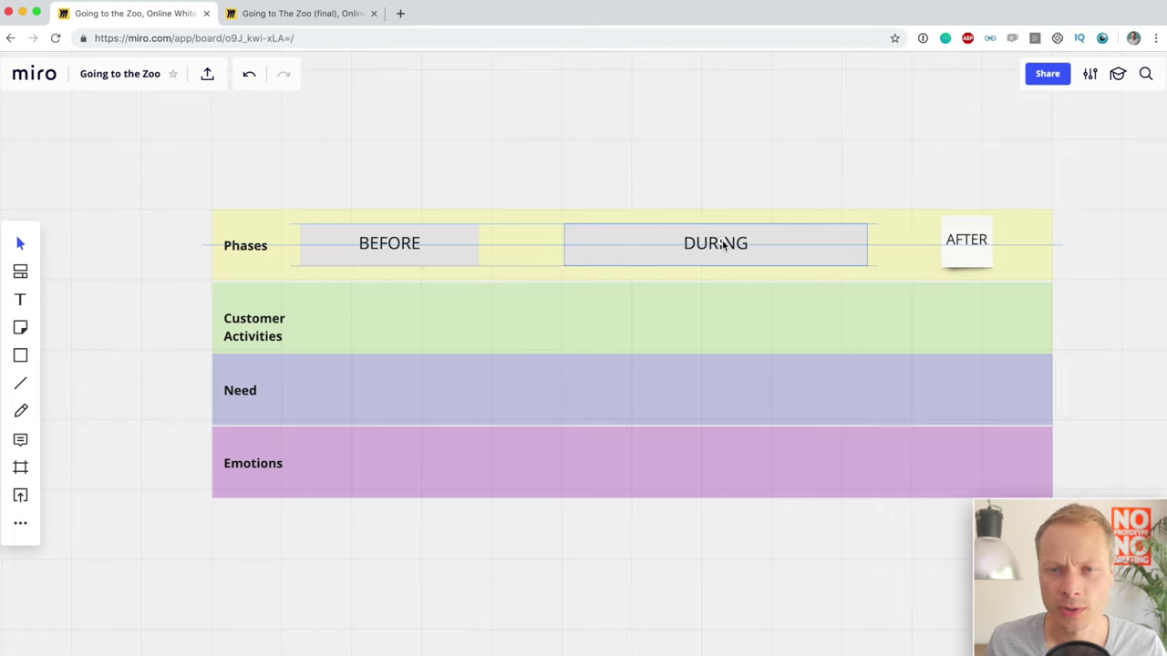
left_click_drag(403, 246, 419, 256)
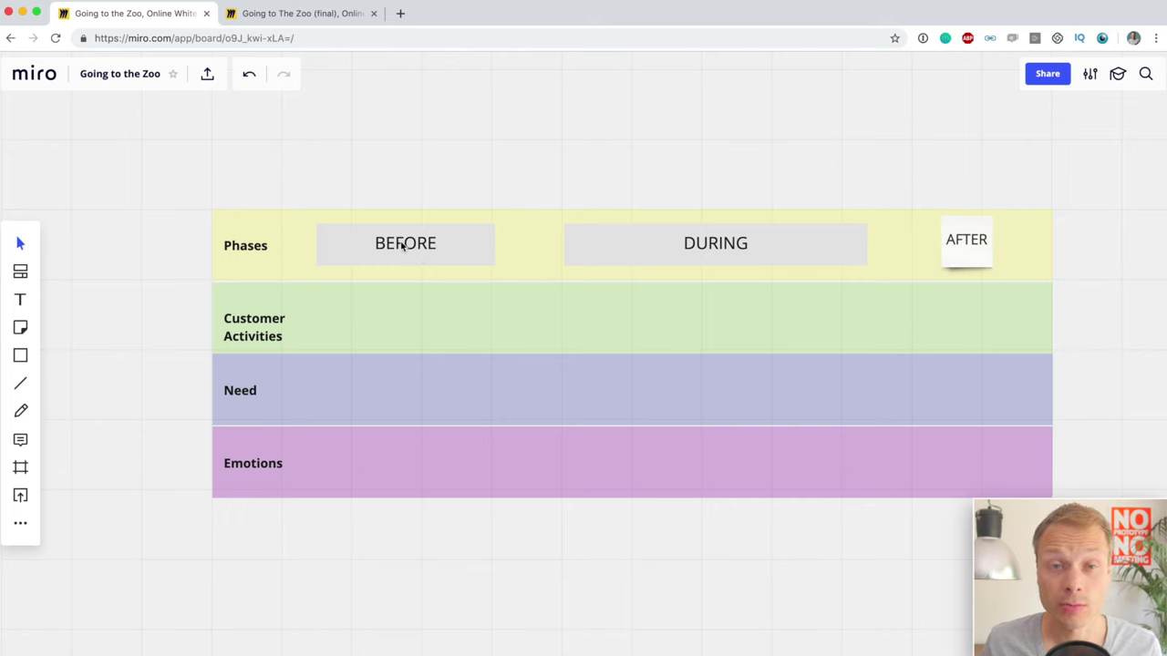
left_click_drag(704, 253, 695, 252)
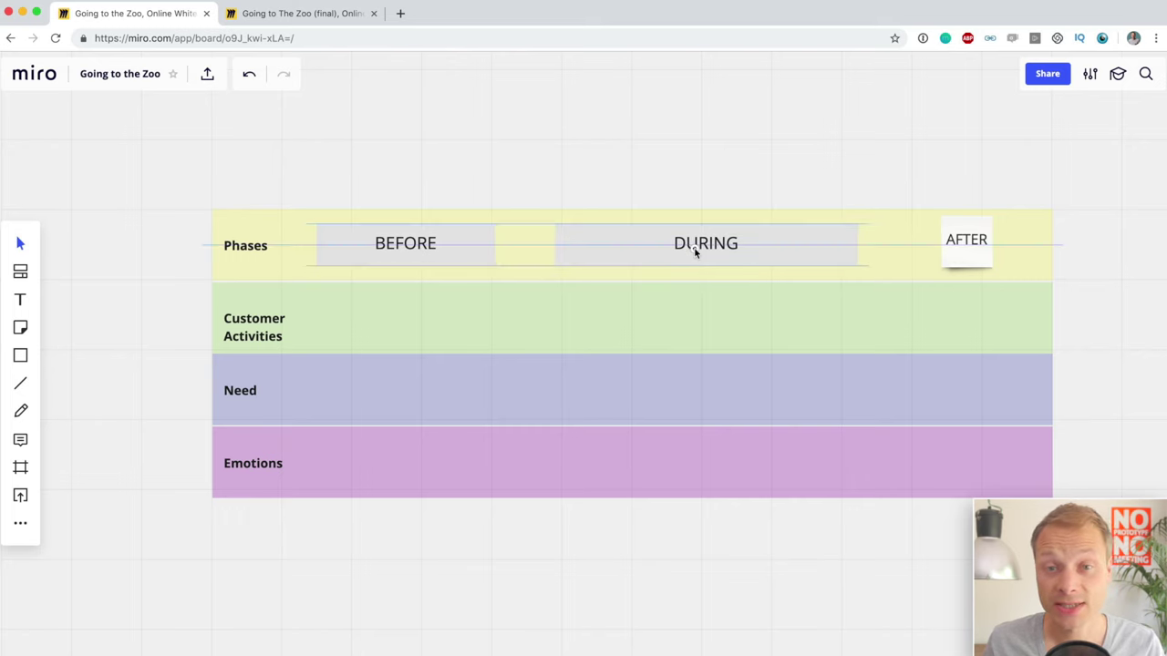
Add a card reading "Buy tickets" to the Customer Activities row and place it just after the row label
scroll(605, 163, "down", 2)
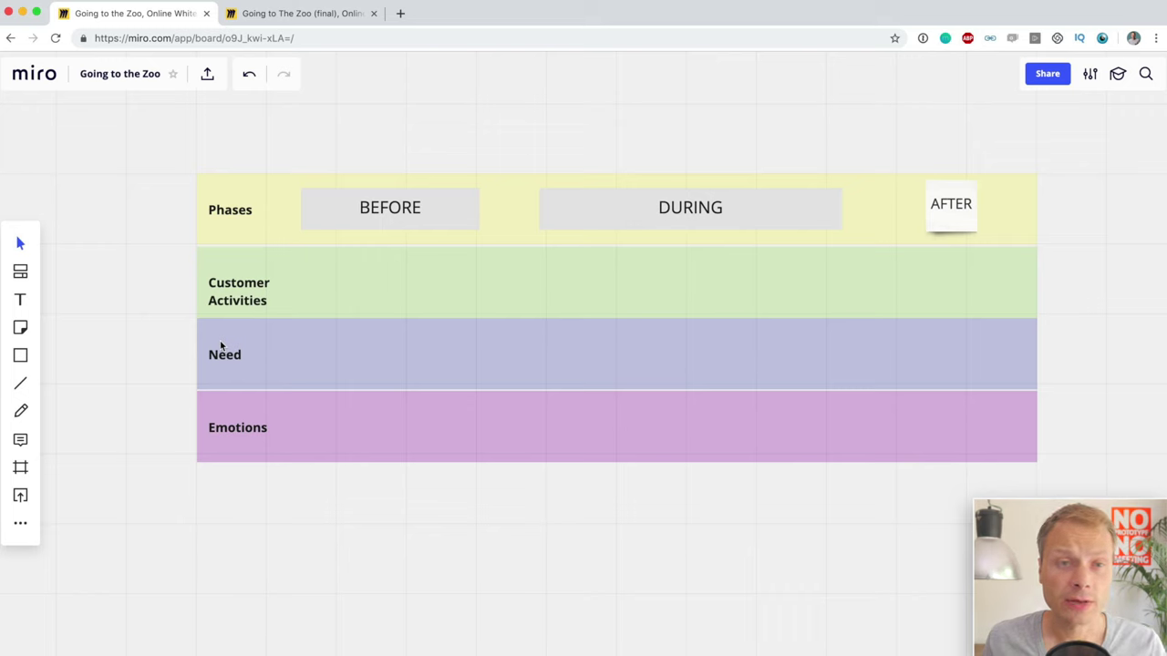
left_click(21, 533)
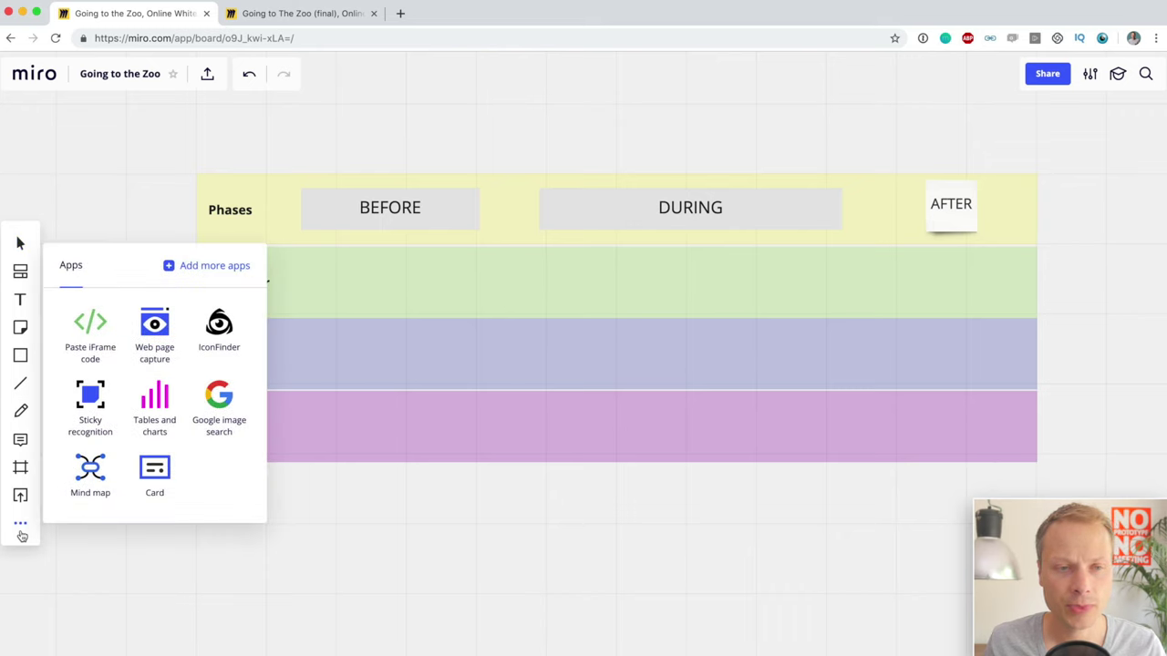
left_click(158, 485)
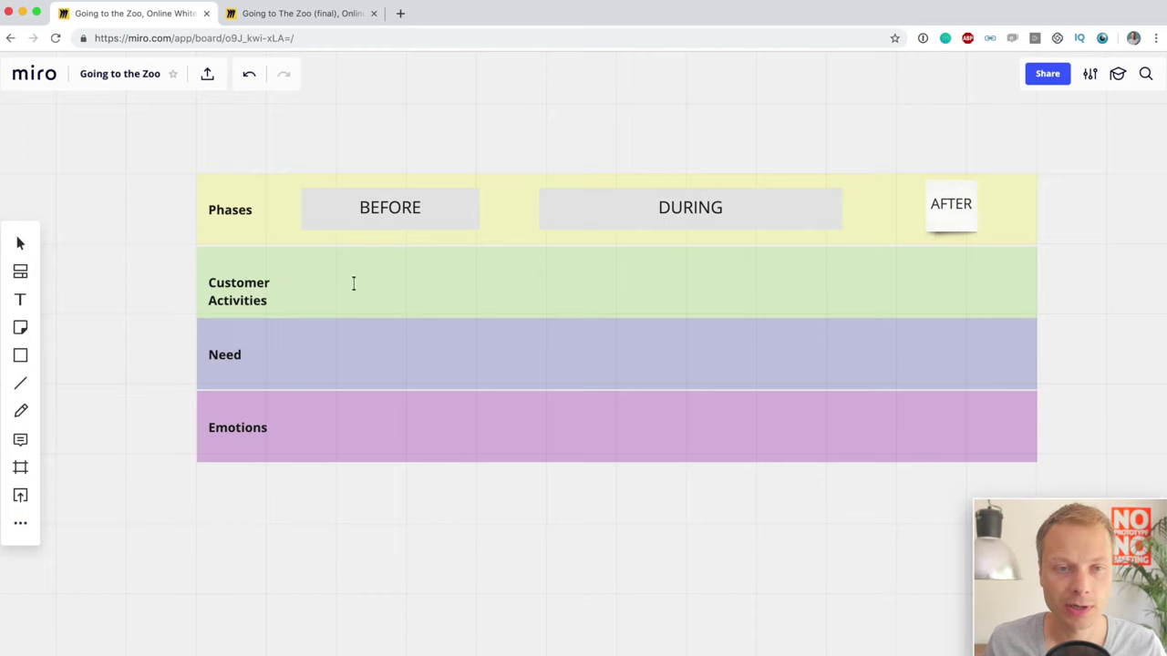
left_click(303, 282)
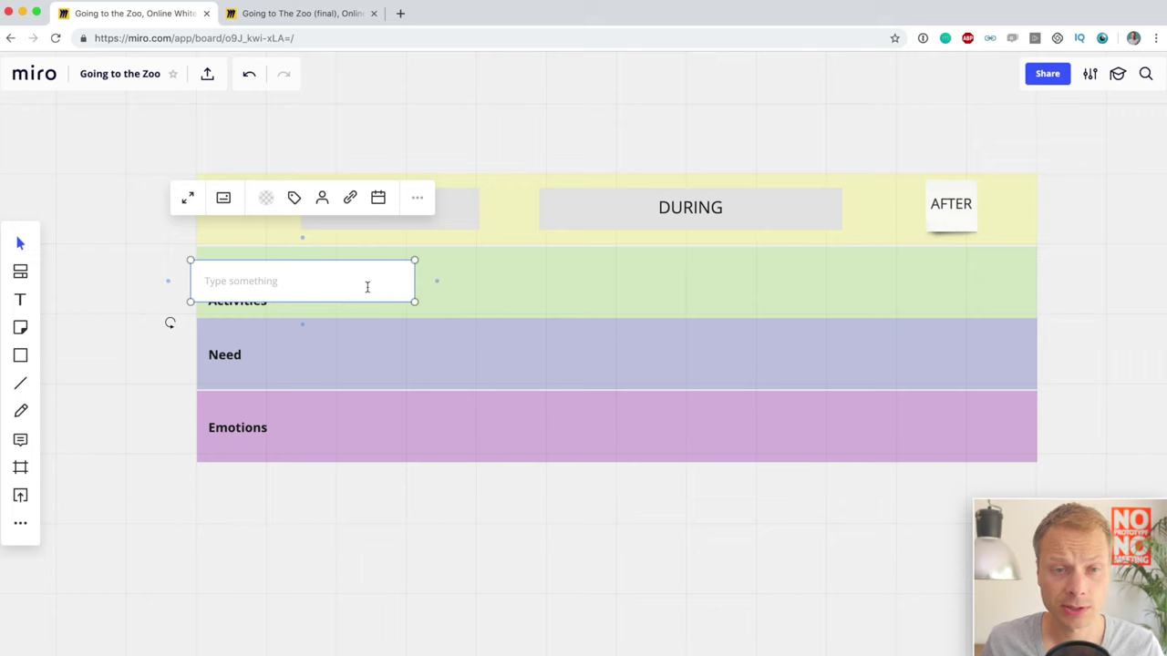
type("Buy ")
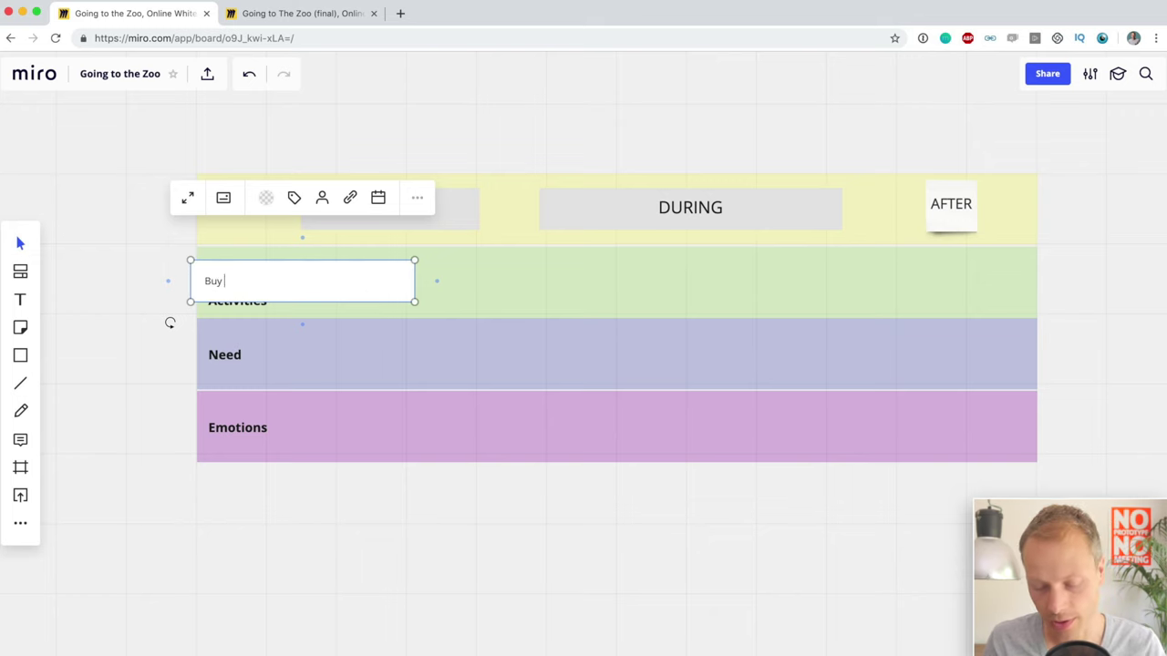
type("tickets")
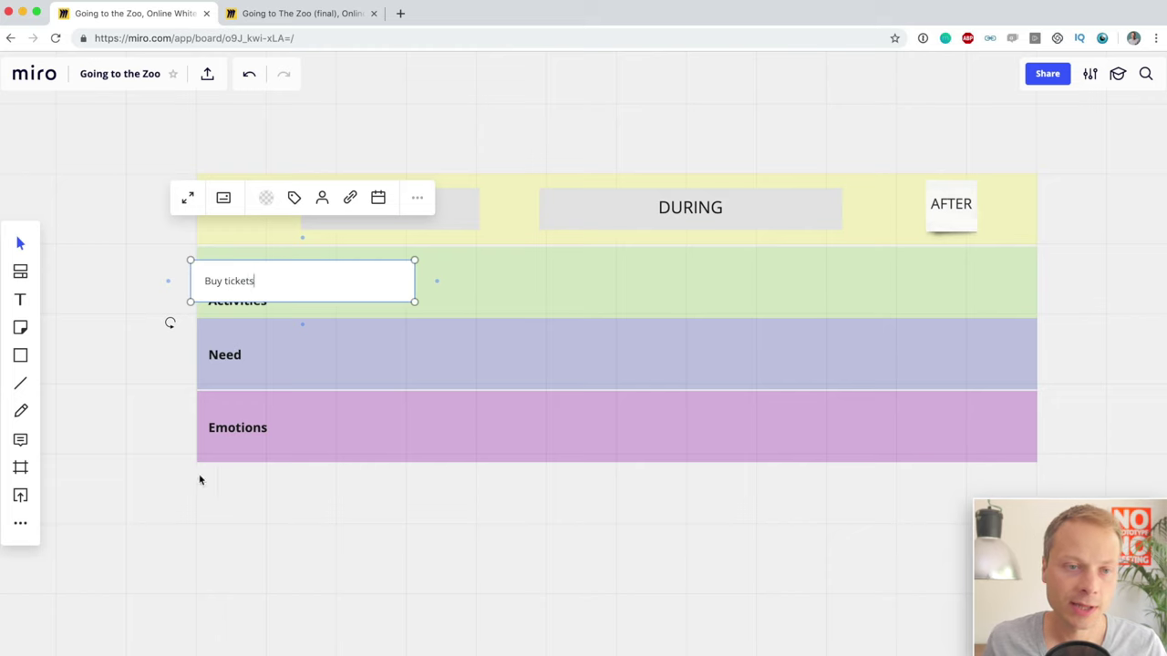
left_click(106, 394)
left_click_drag(207, 301, 315, 289)
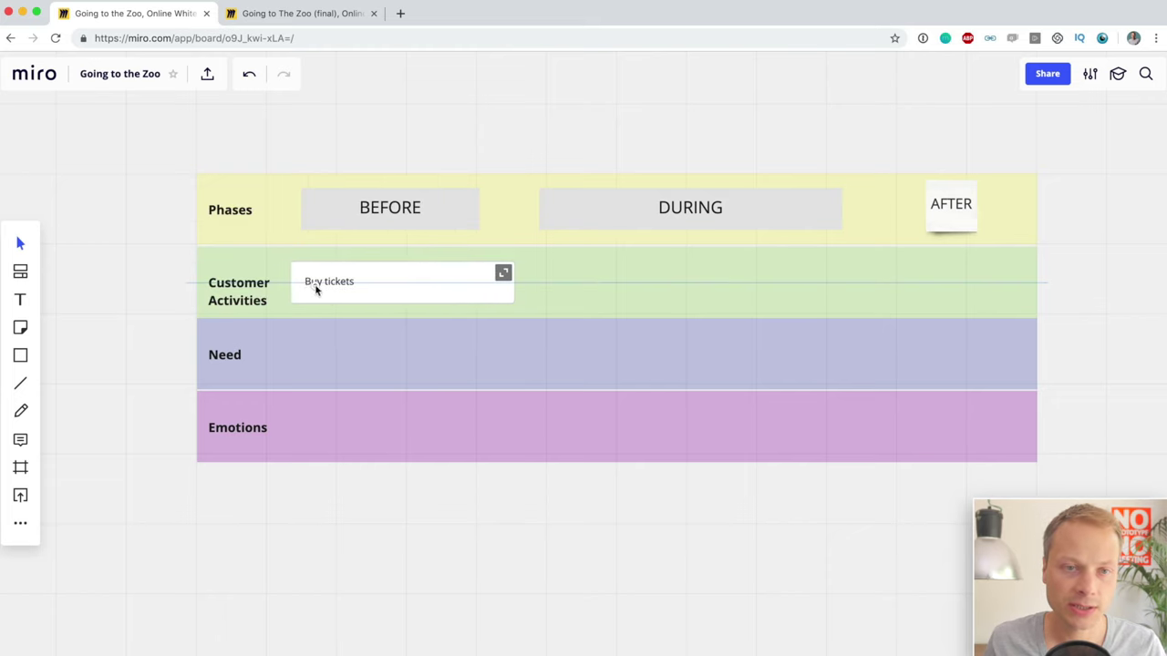
Shrink the "Buy tickets" card to about half its size, keeping it beside the Customer Activities label
left_click(508, 302)
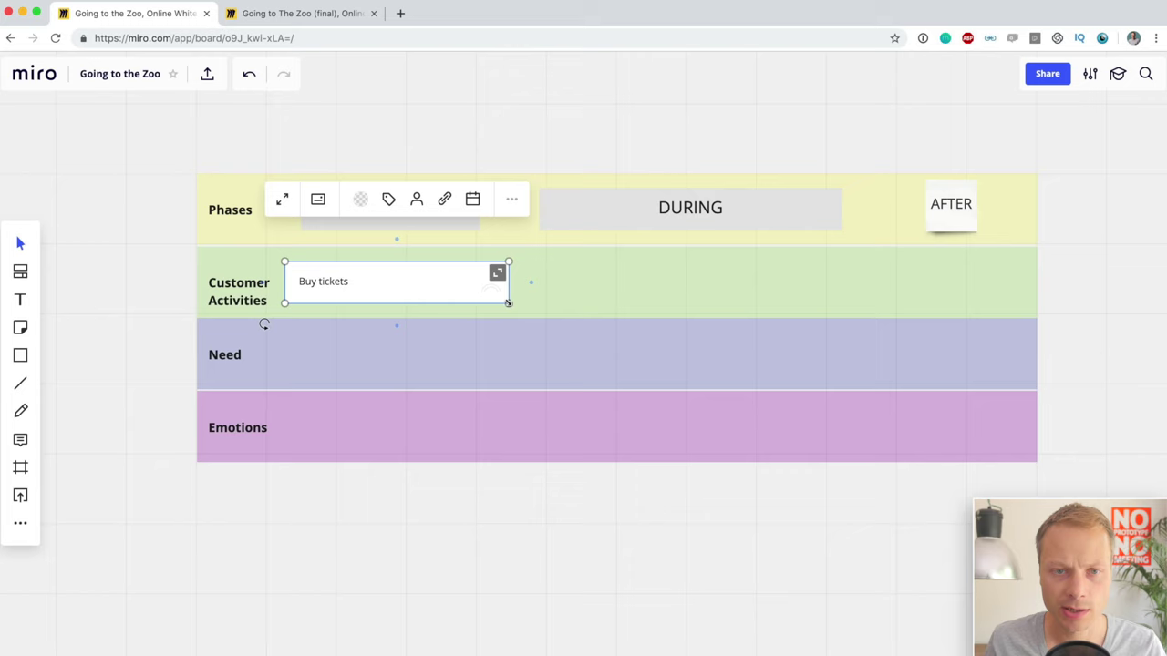
left_click_drag(502, 302, 393, 277)
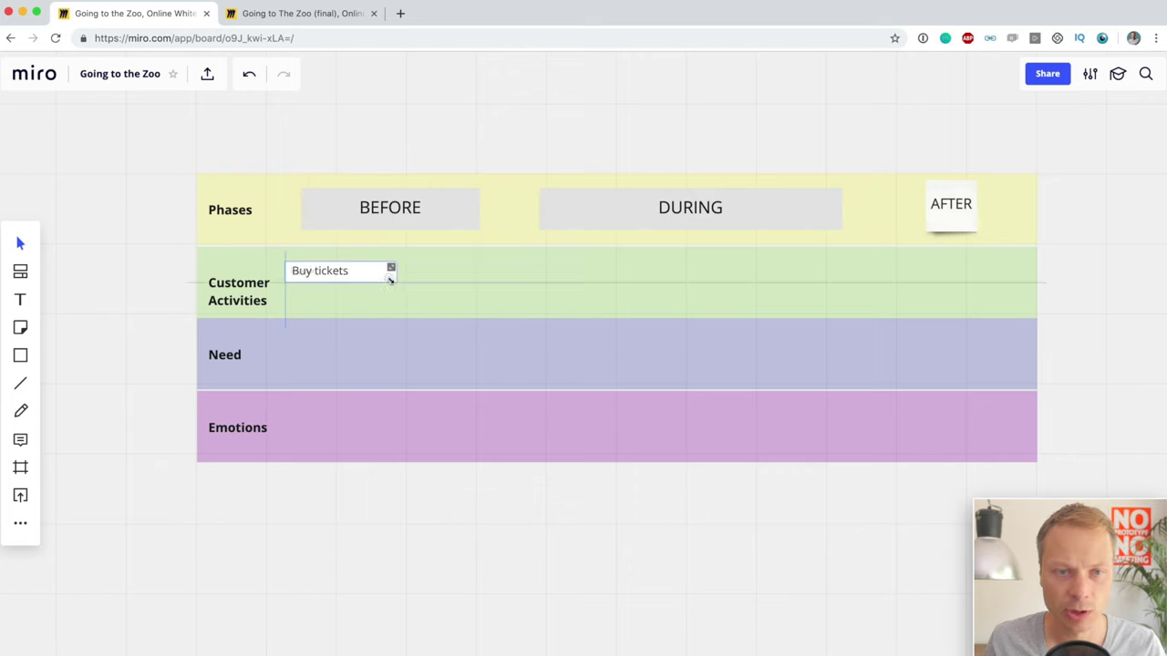
left_click(130, 277)
left_click(317, 271)
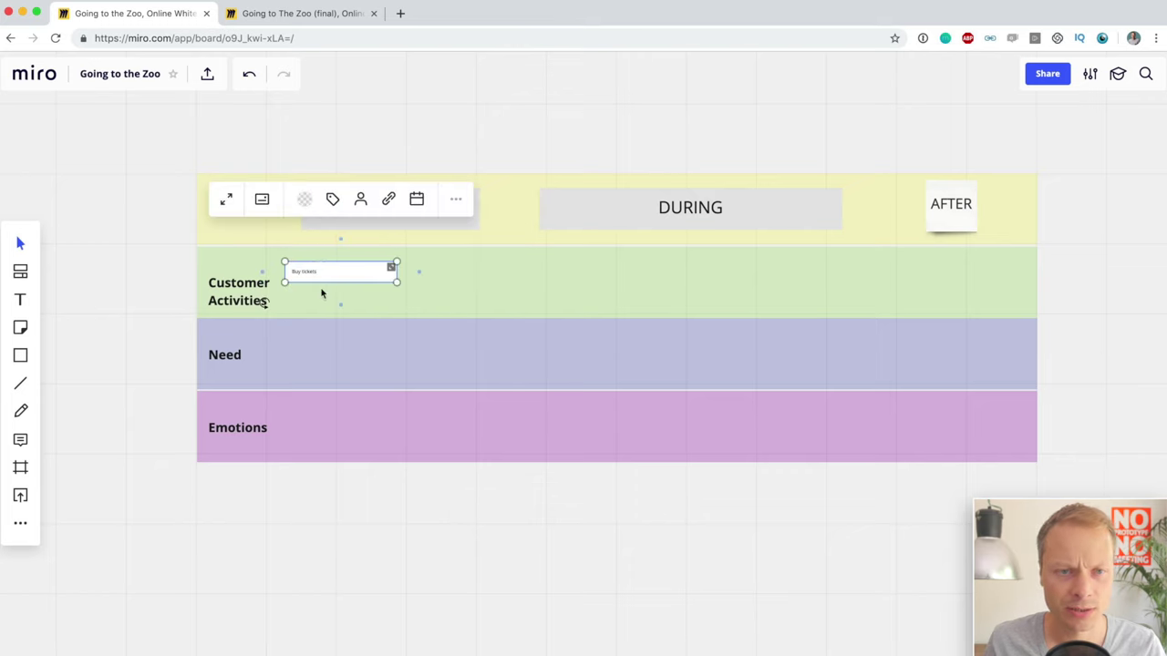
Nudge the "Buy tickets" card to line up under the BEFORE block and begin its description with "Here is our reseach data."
left_click(85, 326)
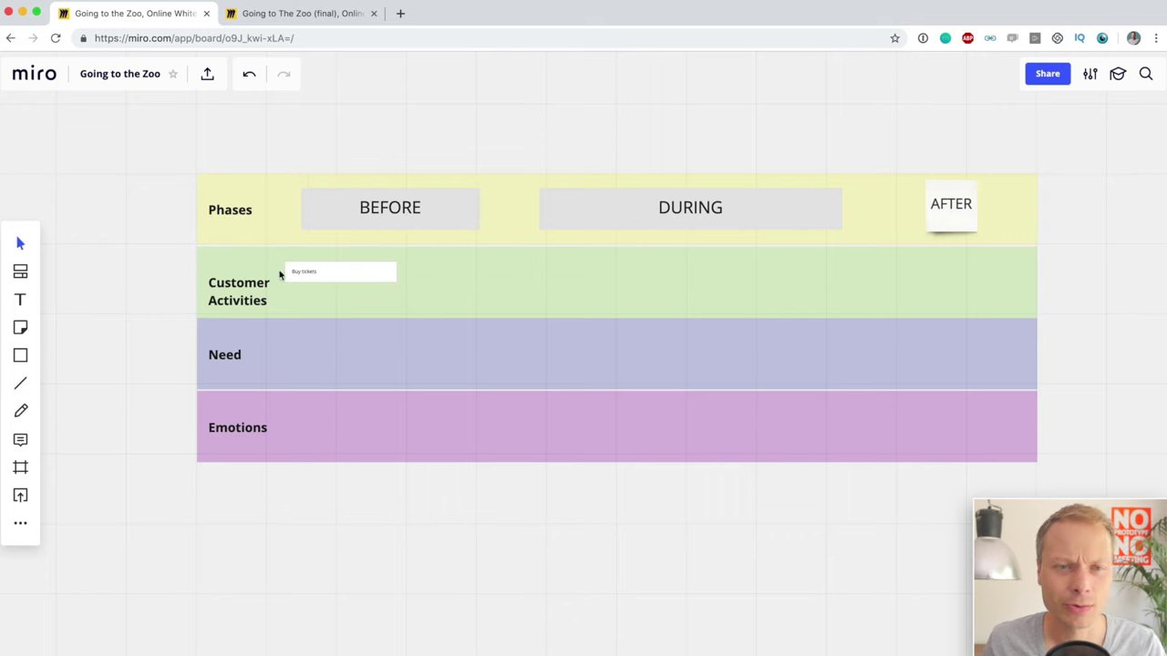
left_click_drag(313, 278, 324, 279)
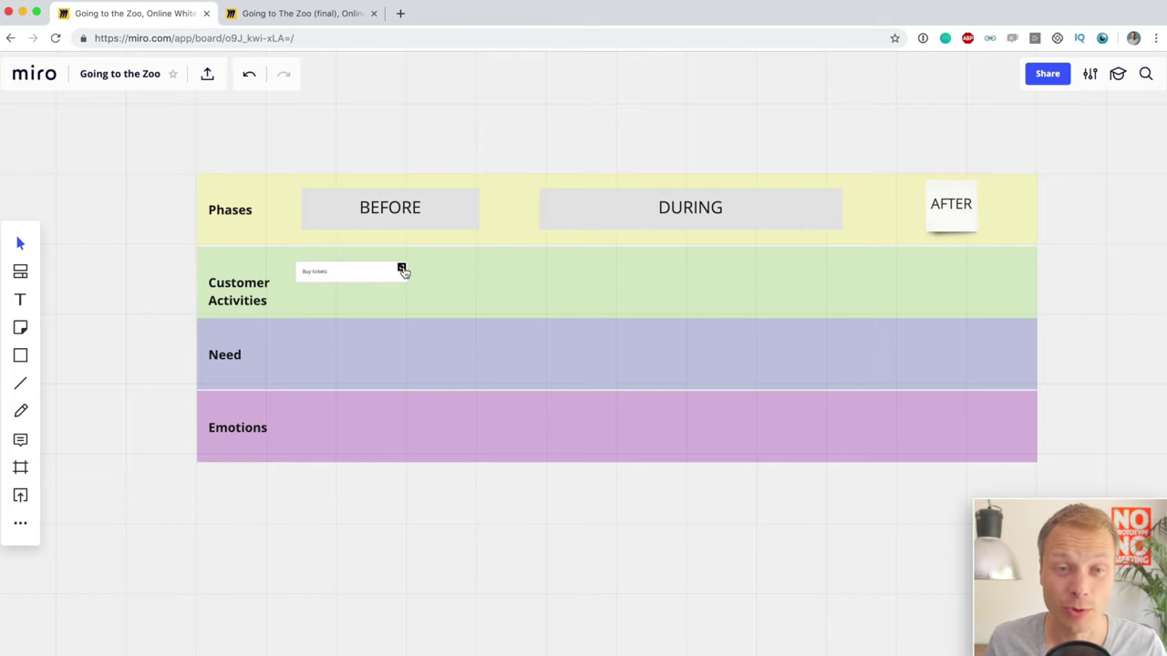
left_click(403, 270)
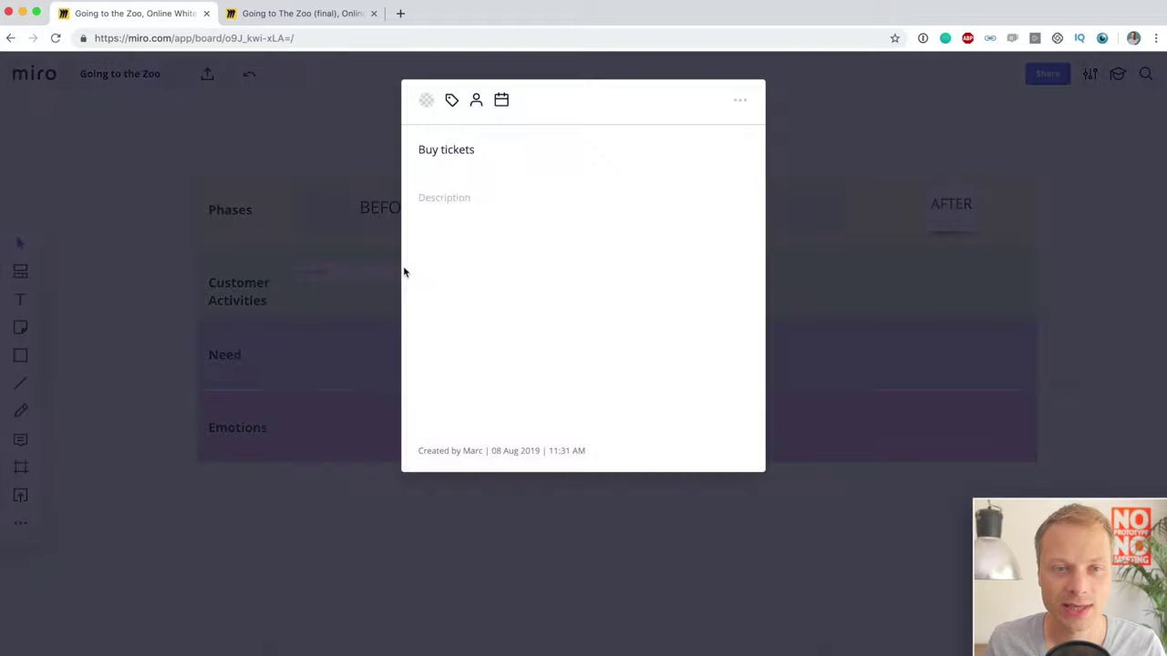
left_click(498, 241)
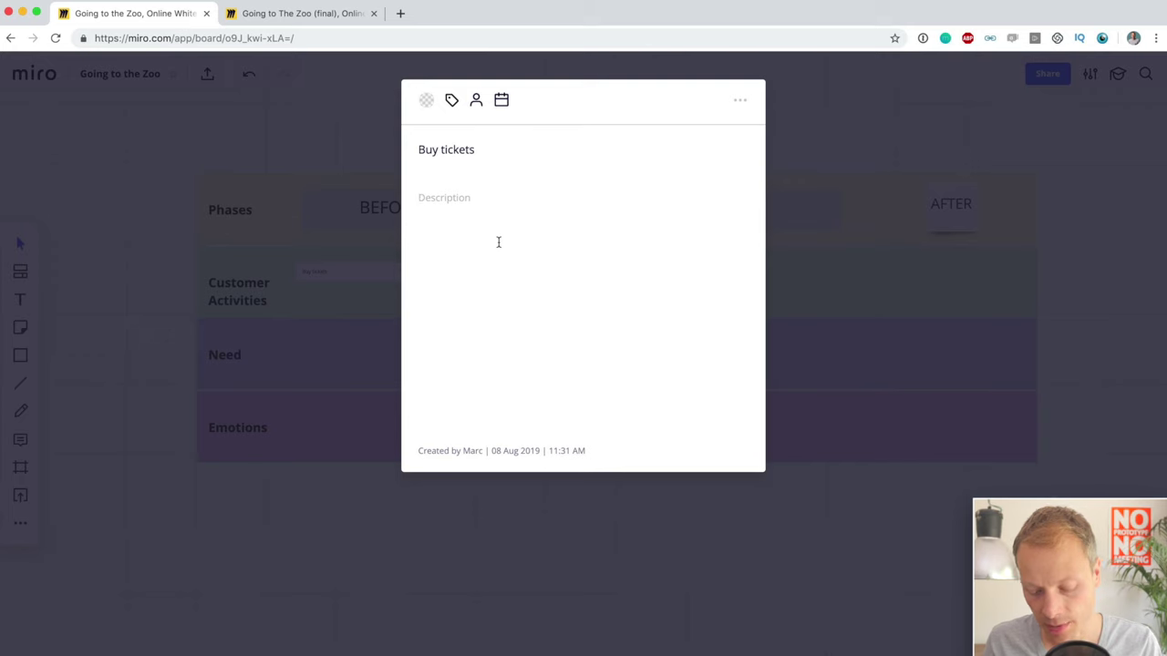
left_click(498, 241)
type("Here ")
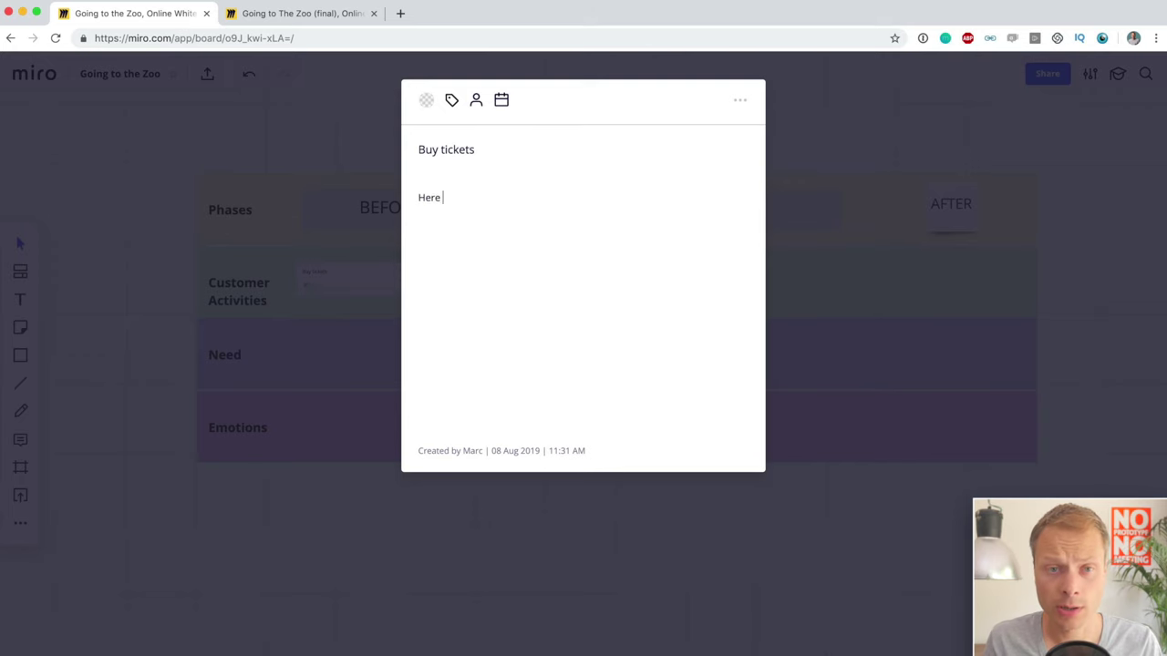
type("is our res")
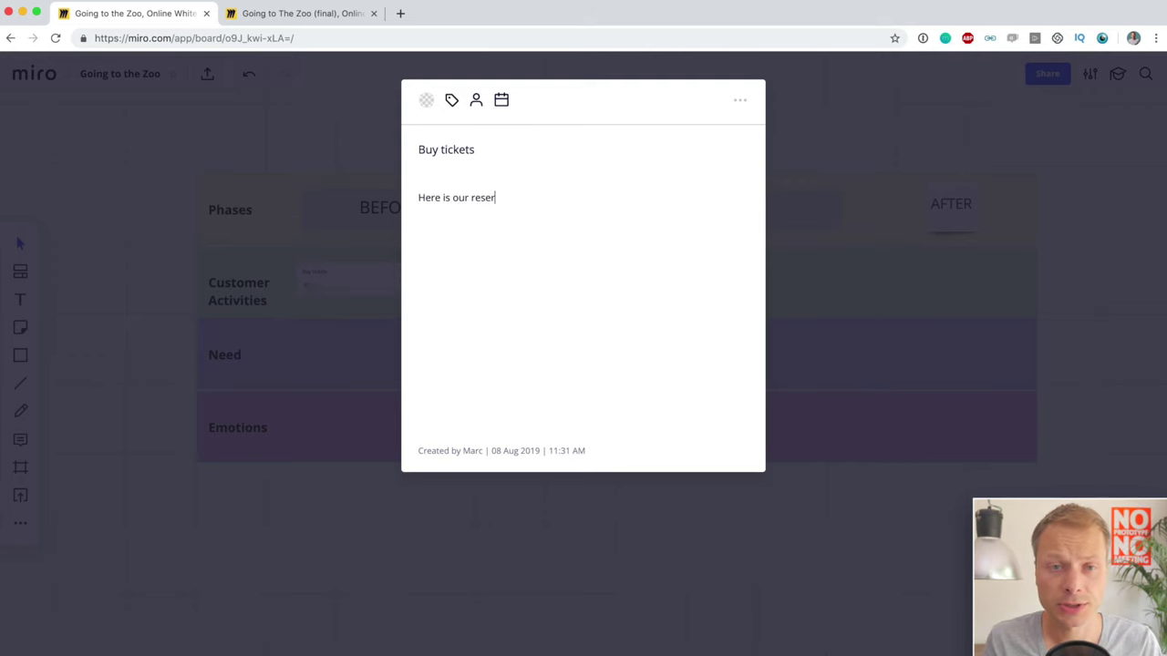
type("each dat")
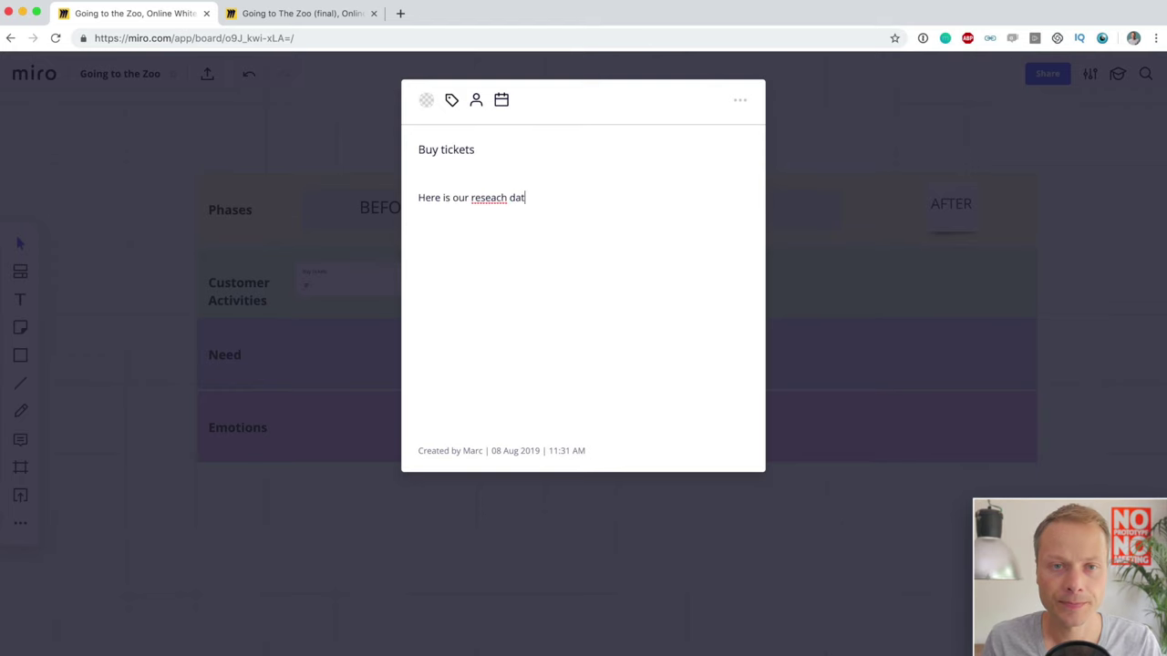
type("a. ")
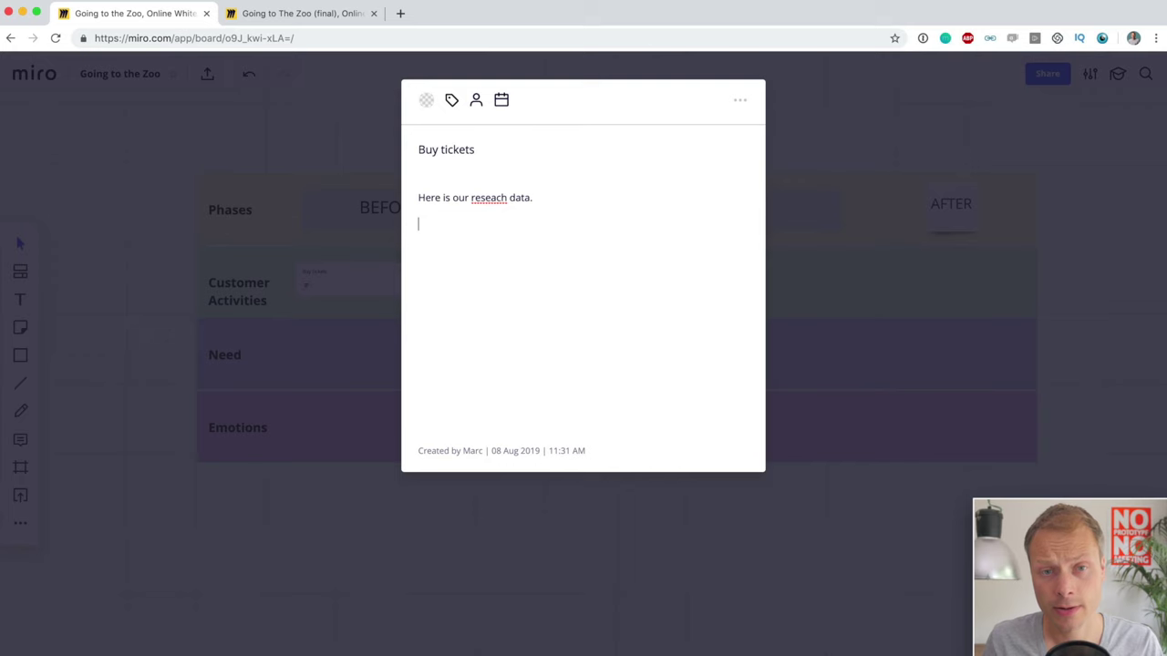
Add the lines "Quotes from customers" and "Links to additional resources" to the "Buy tickets" card description
type("Quotes from c")
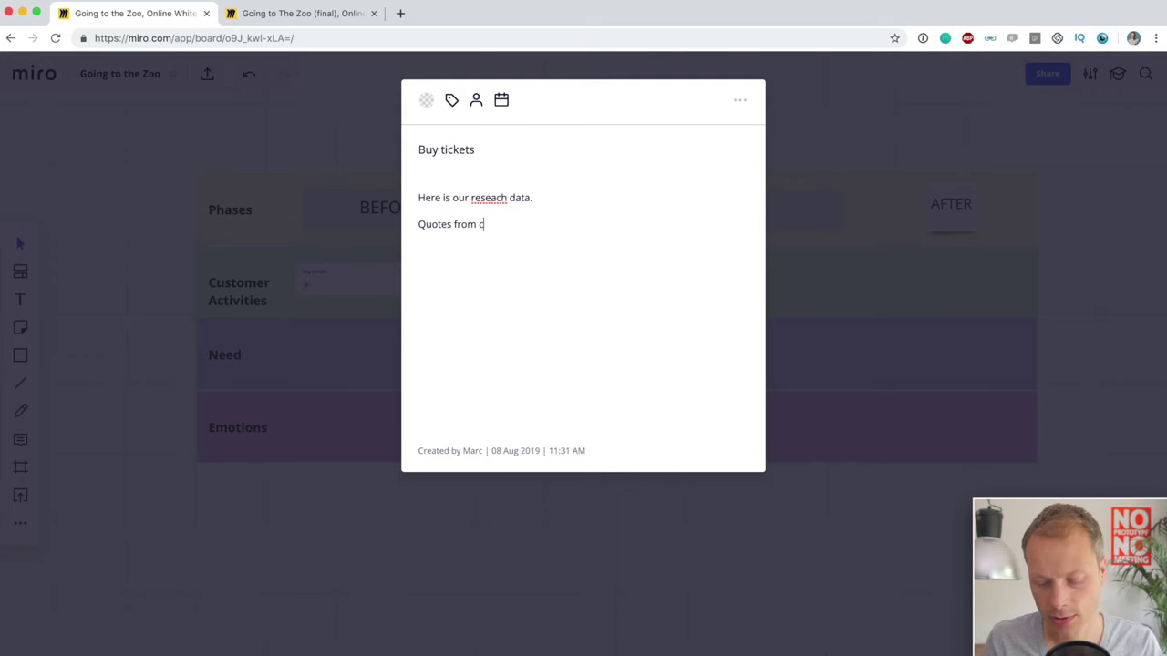
type("ustomers Lin")
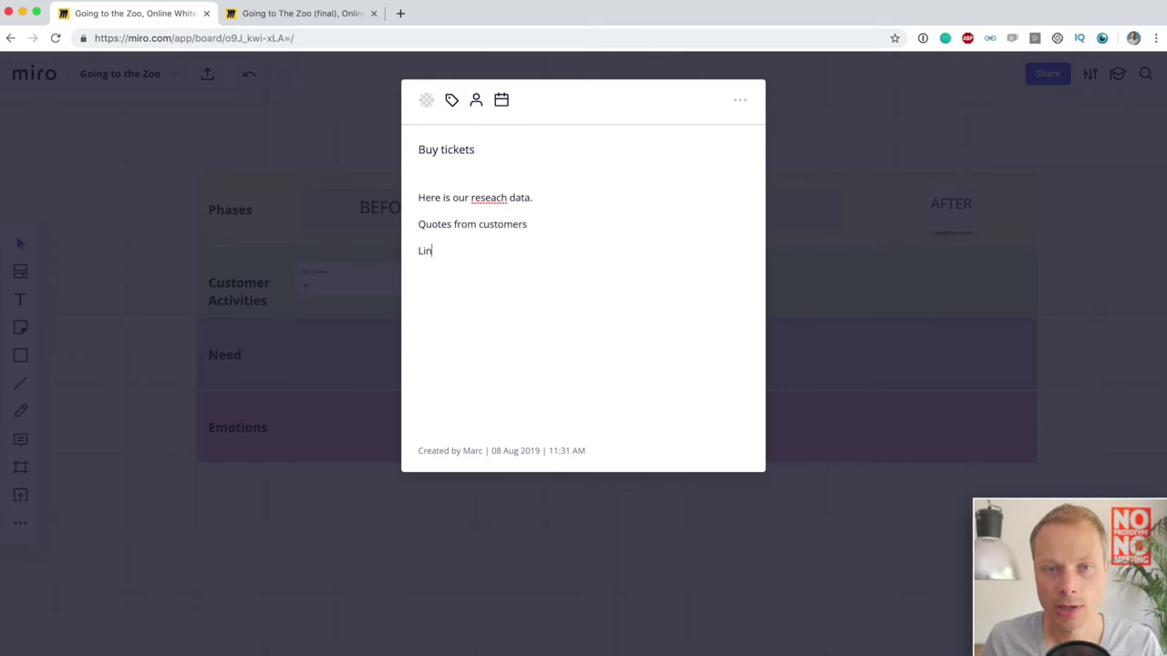
type("ks to addi")
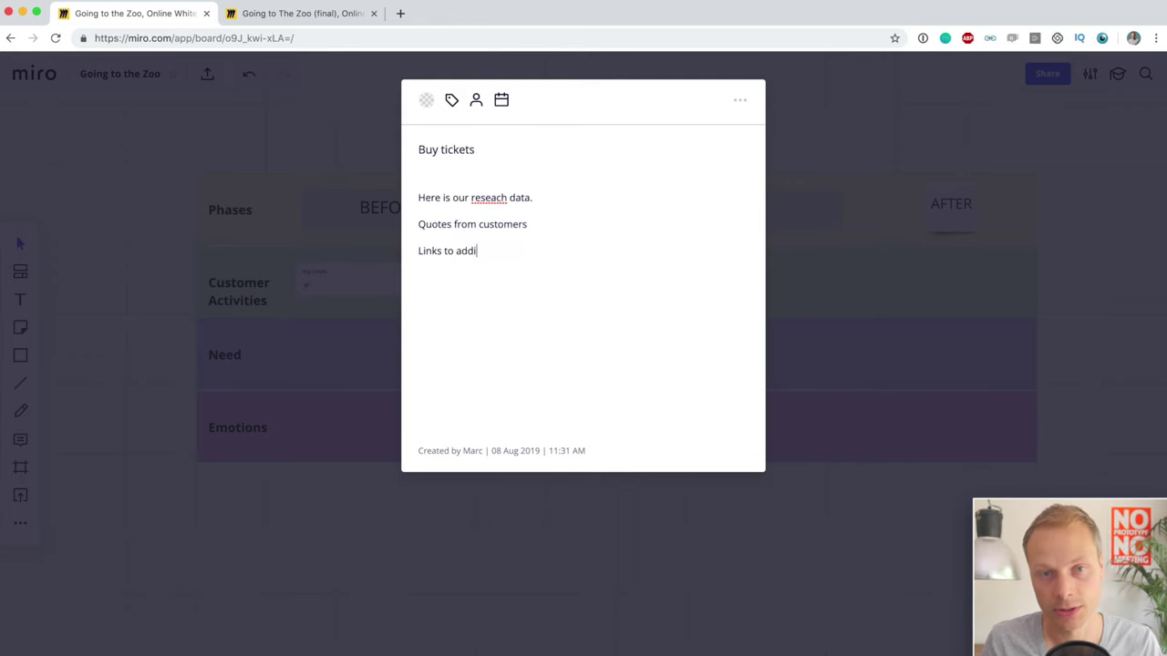
type("tional r")
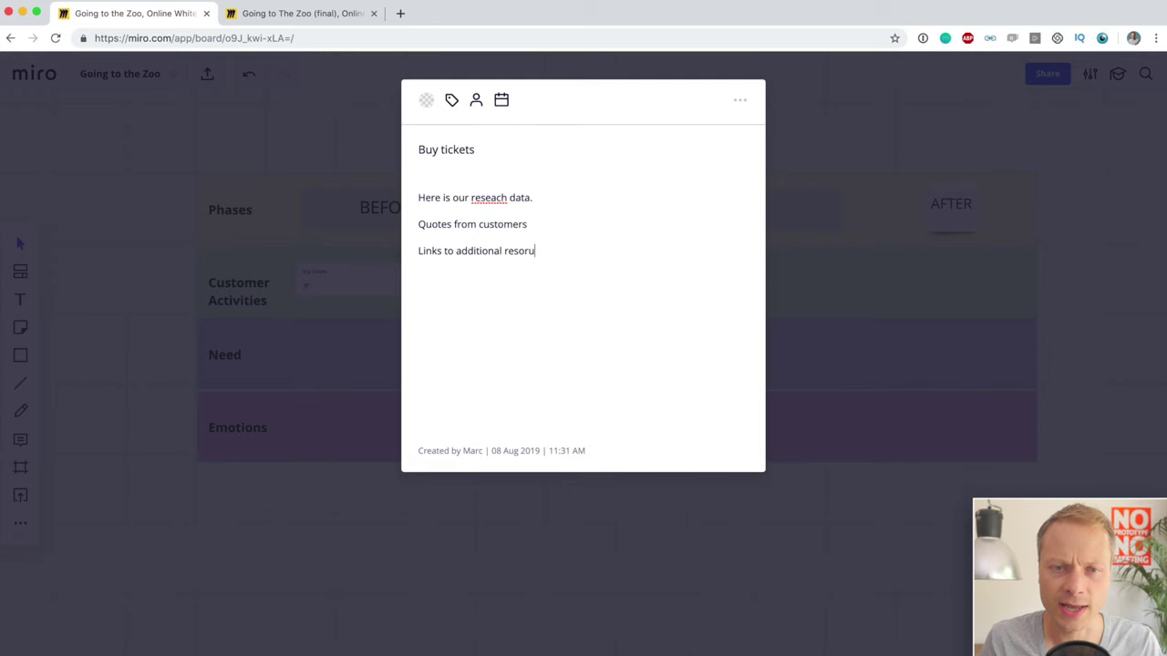
type("esounc")
key("alt+shift+Left")
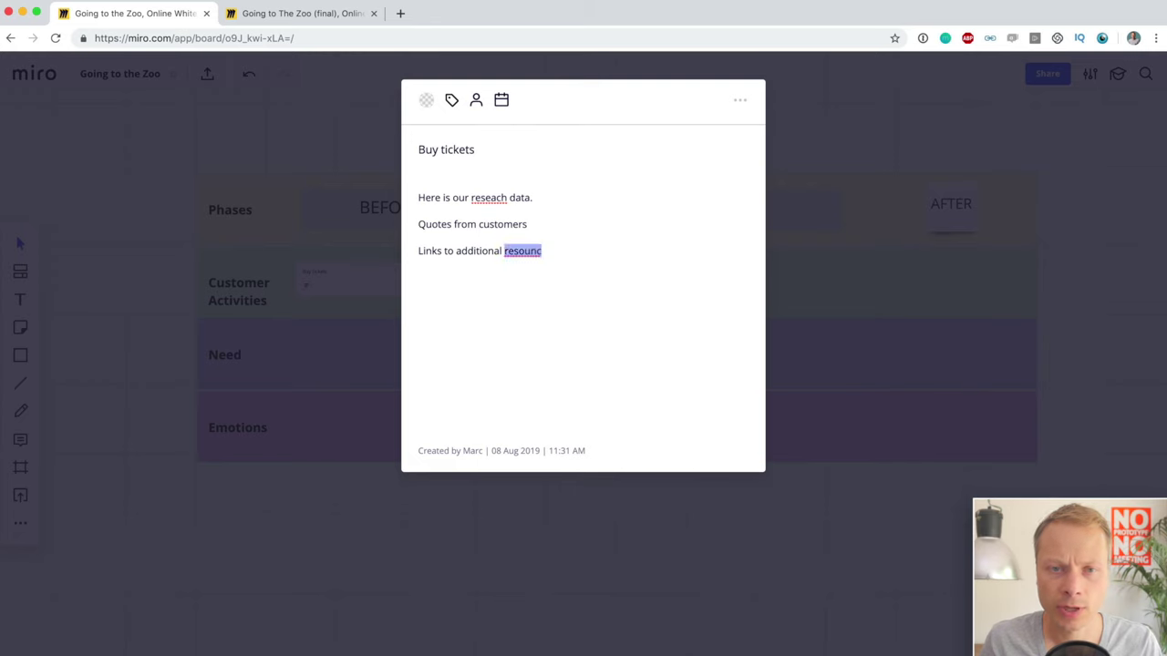
type("resourc")
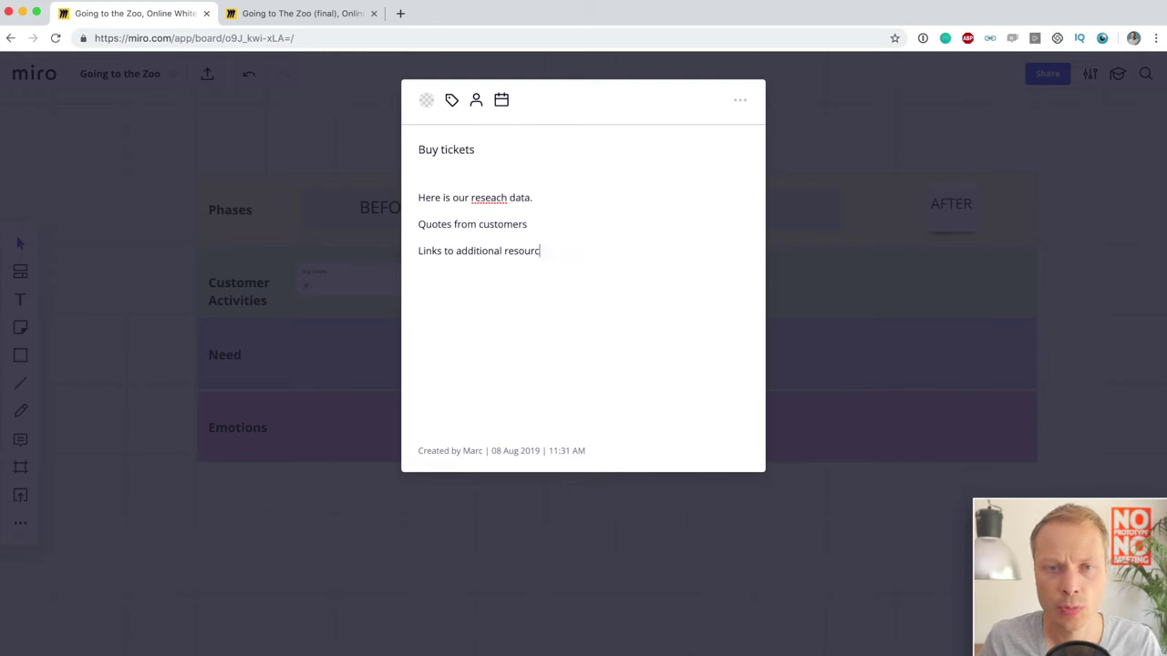
type("es")
Make the word "from" bold and the word "additional" italic in the card description
double_click(455, 225)
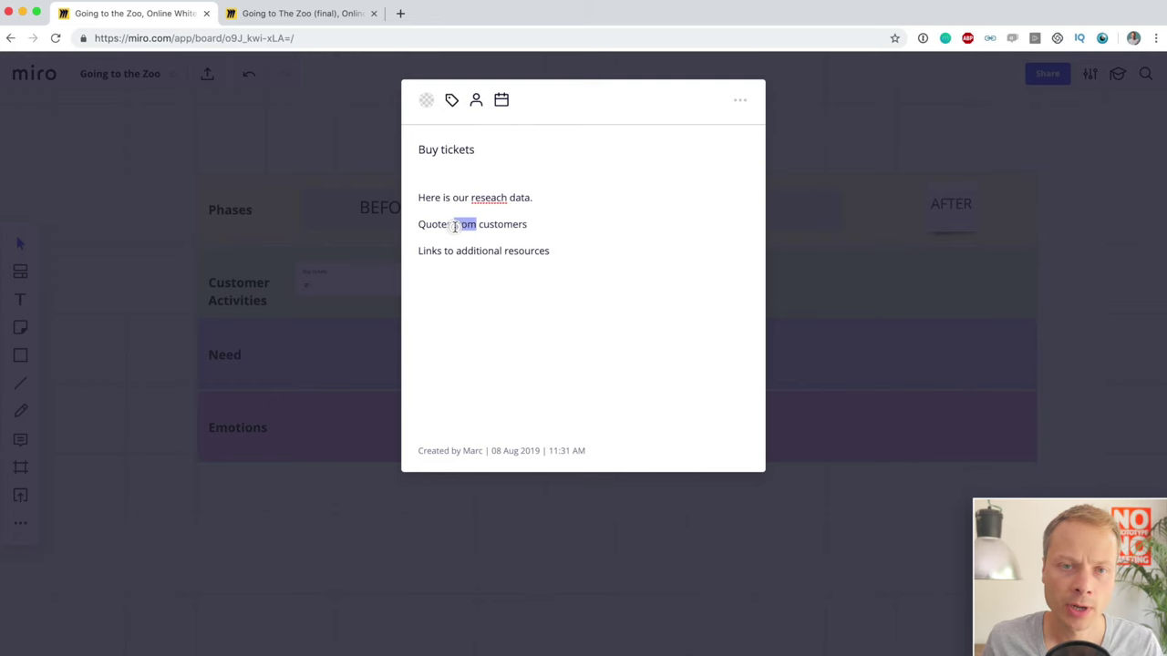
key("super+b")
left_click(511, 225)
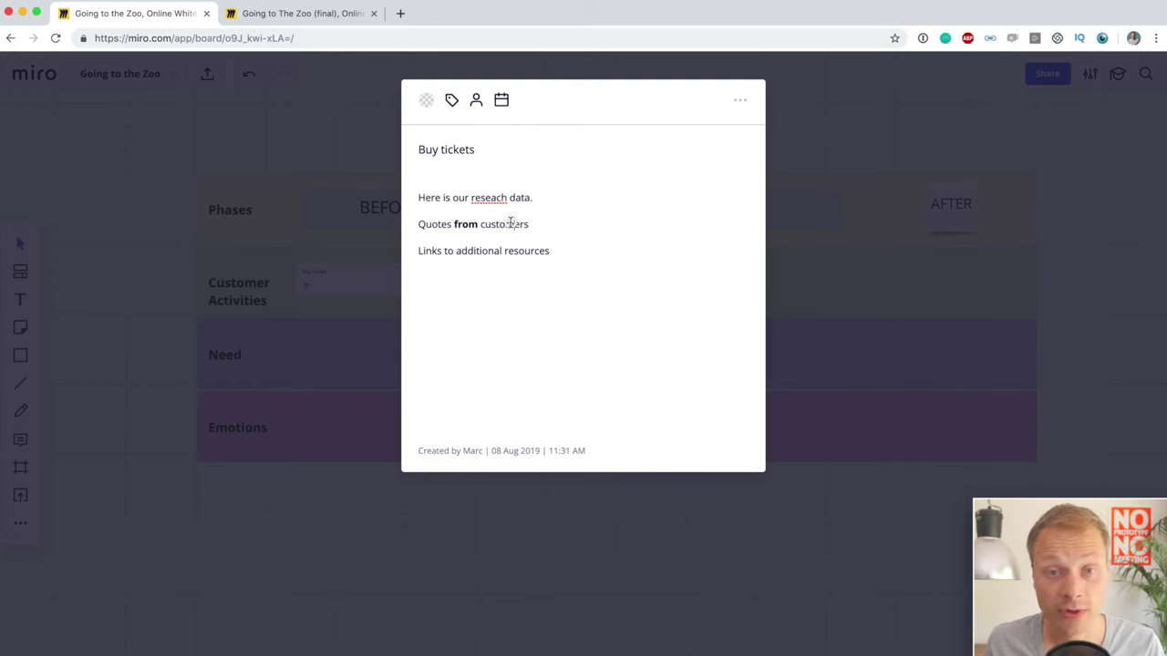
double_click(468, 253)
key("super+i")
left_click(516, 268)
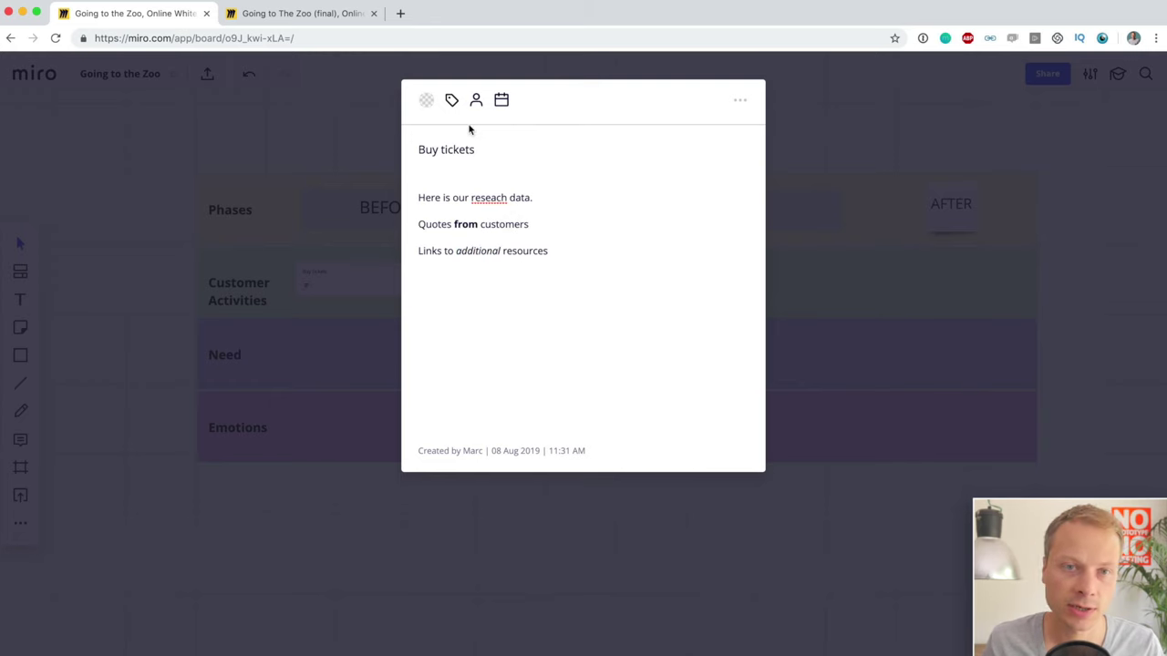
Set the "Buy tickets" card's colour to red and close its details
left_click(425, 101)
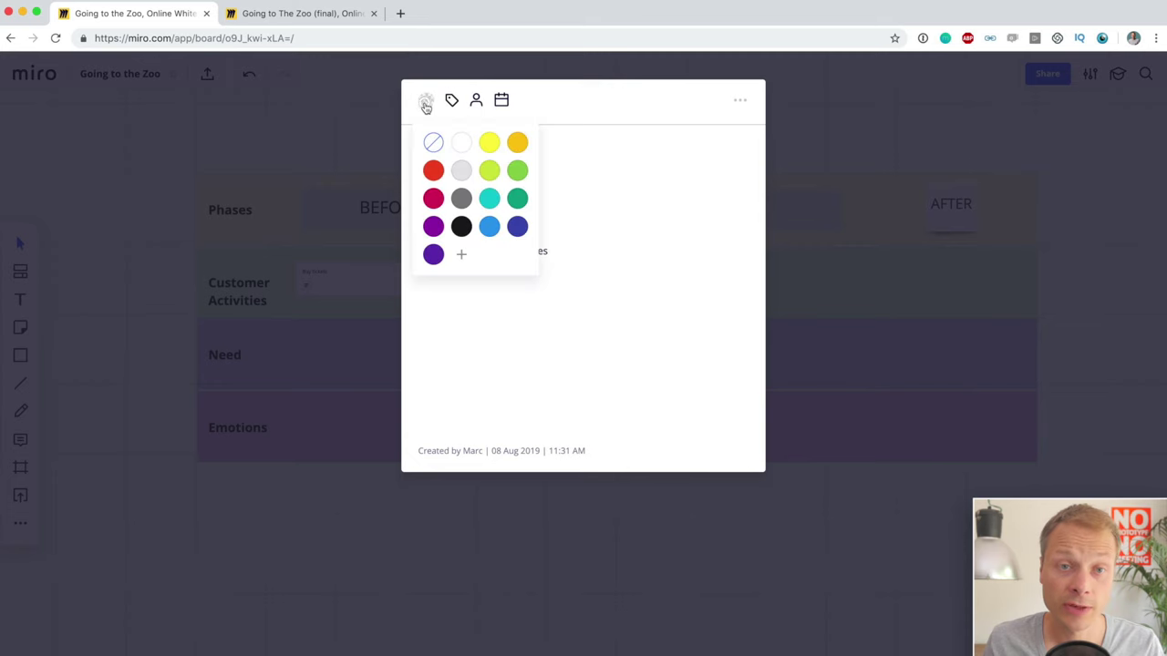
left_click(434, 171)
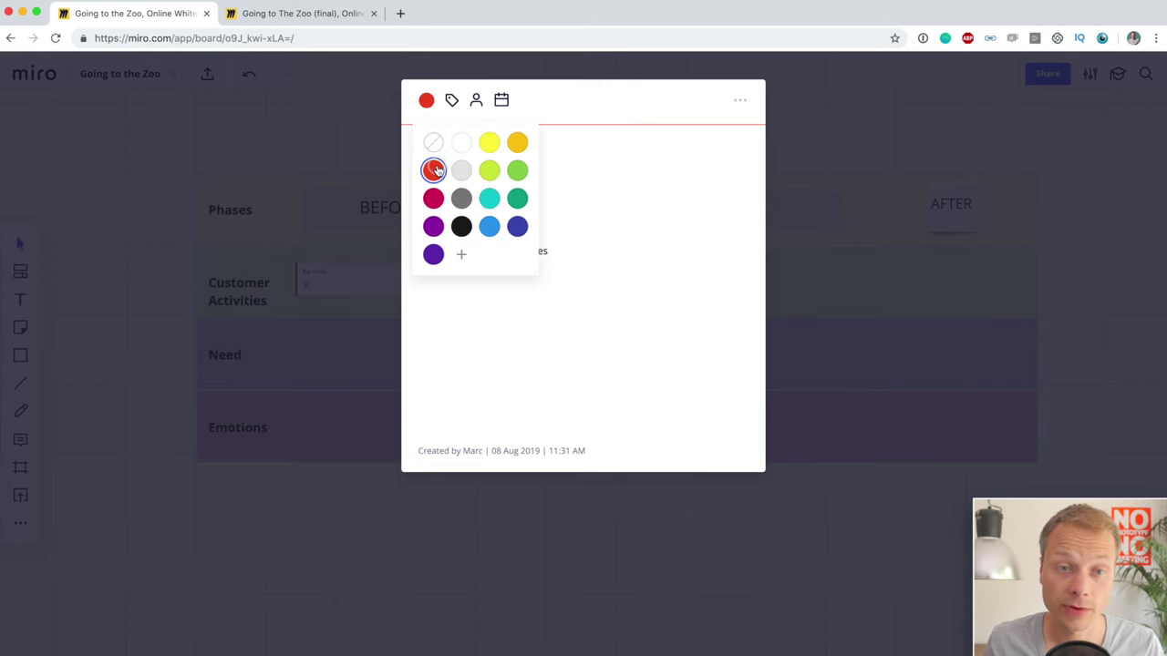
left_click(143, 246)
Resize the "Buy tickets" card slightly smaller within the Customer Activities row and review its details
left_click(352, 273)
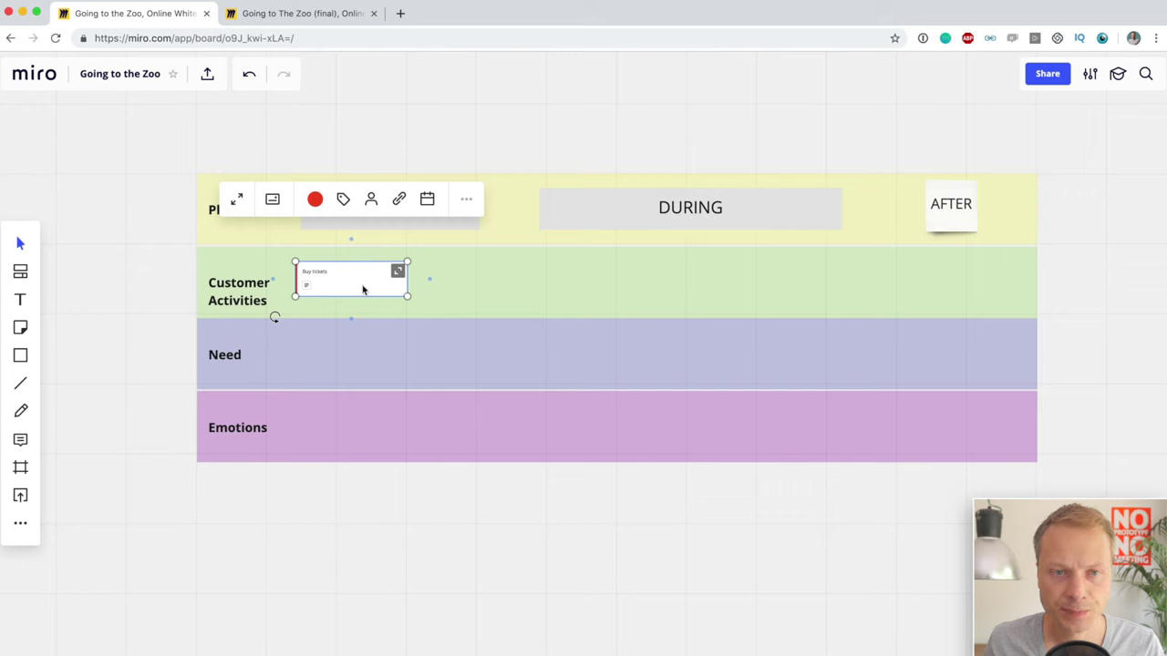
left_click_drag(361, 290, 410, 298)
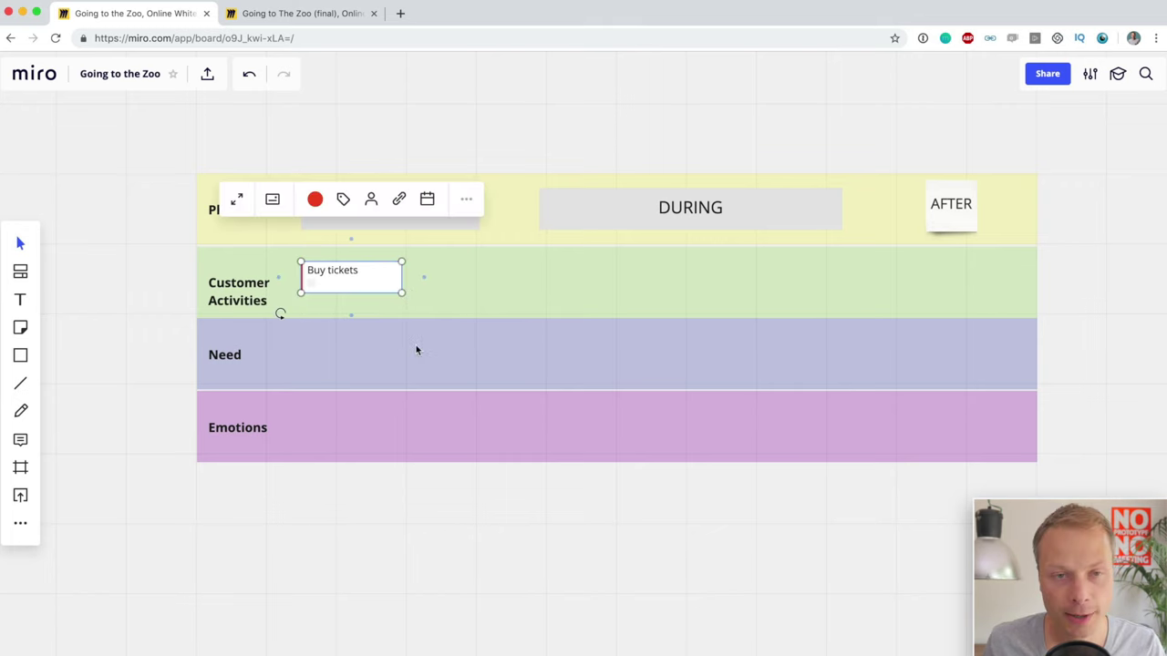
left_click(138, 290)
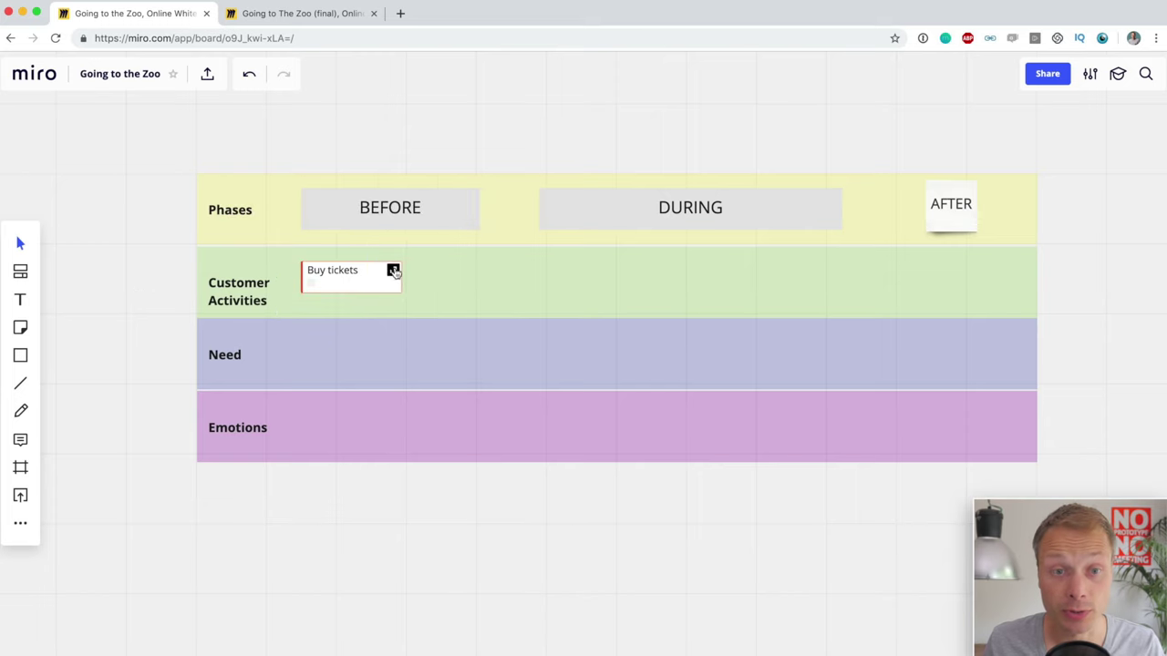
left_click(393, 270)
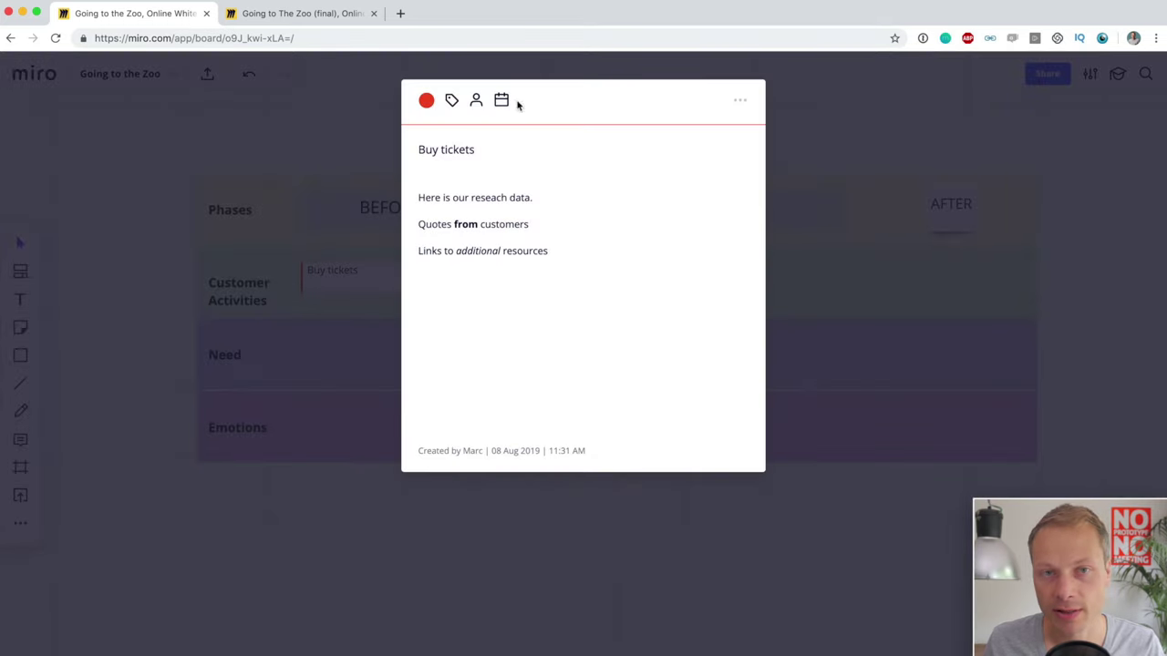
left_click(887, 221)
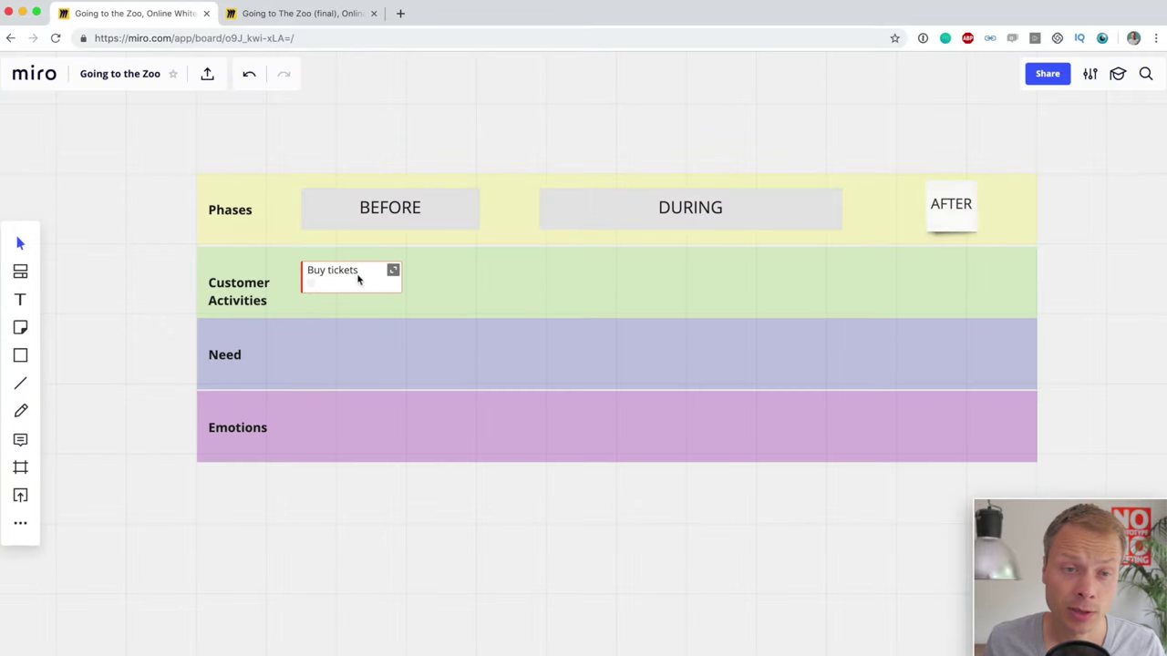
Duplicate the "Buy tickets" card beside the original in the Customer Activities row and retitle the copy "Park your car"
mouse_move(450, 279)
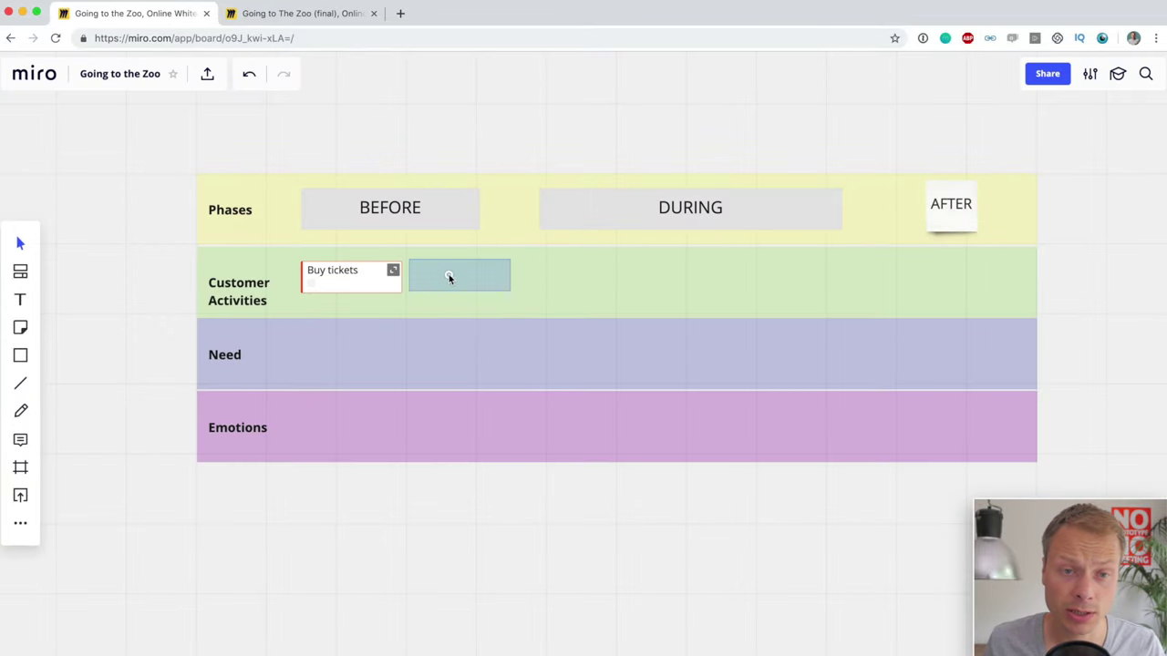
left_click(448, 279)
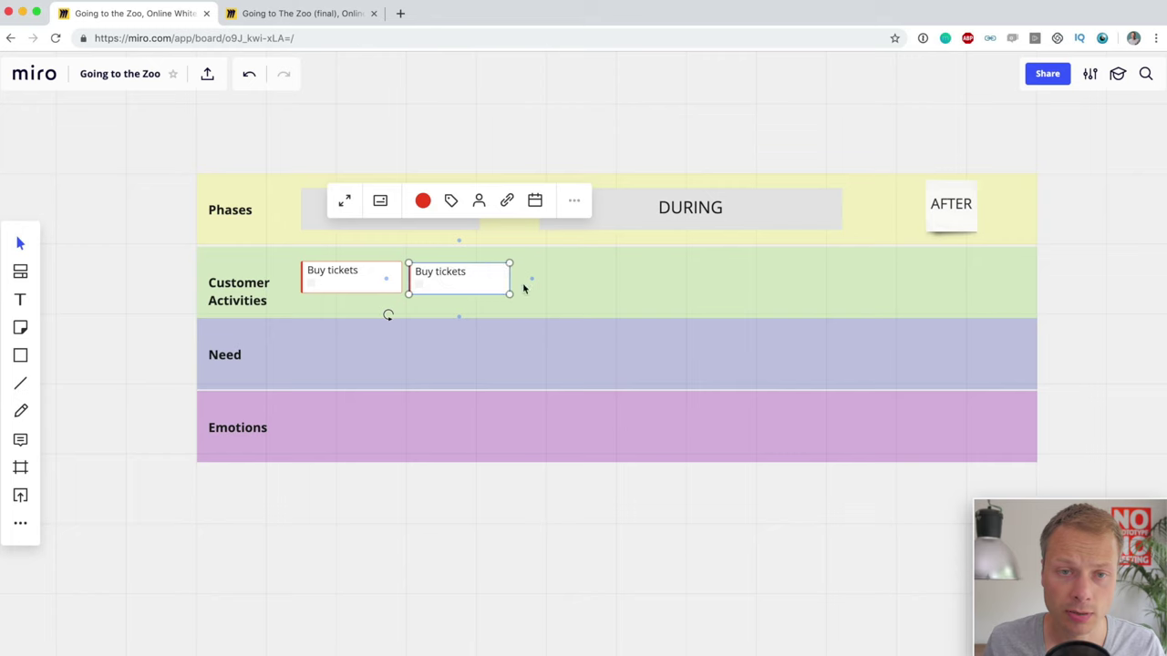
double_click(464, 271)
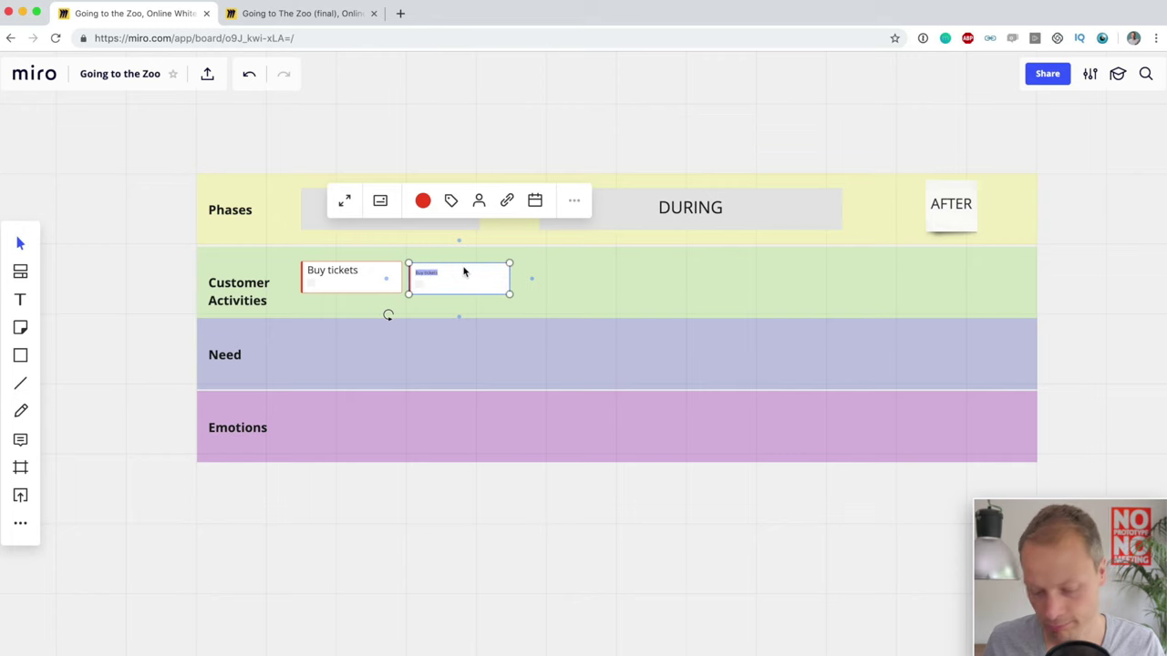
type("T")
type("ark your")
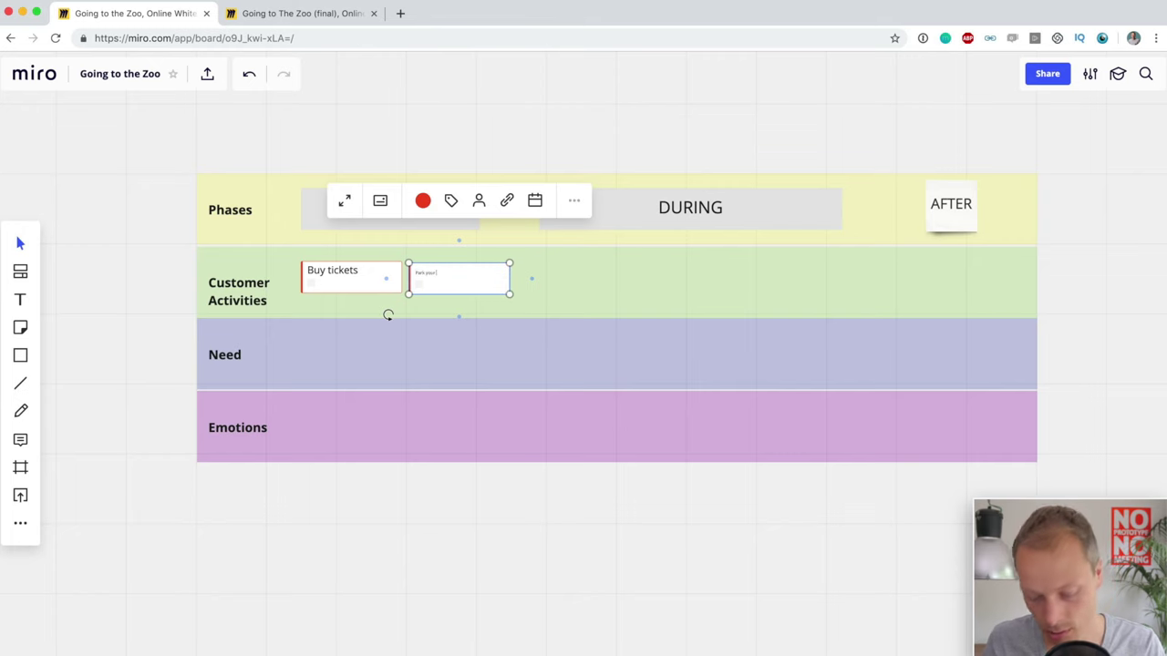
type(" car")
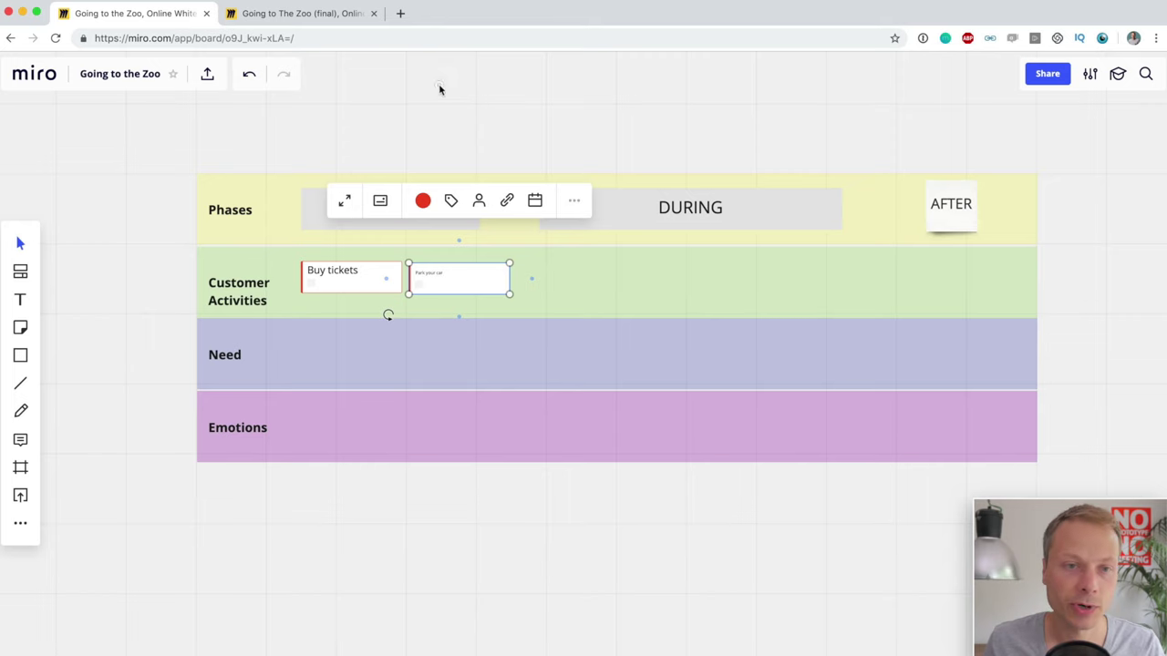
left_click(440, 89)
Widen the "BEFORE" rectangle so it spans both activity cards, ending level with the "Park your car" card
left_click(473, 206)
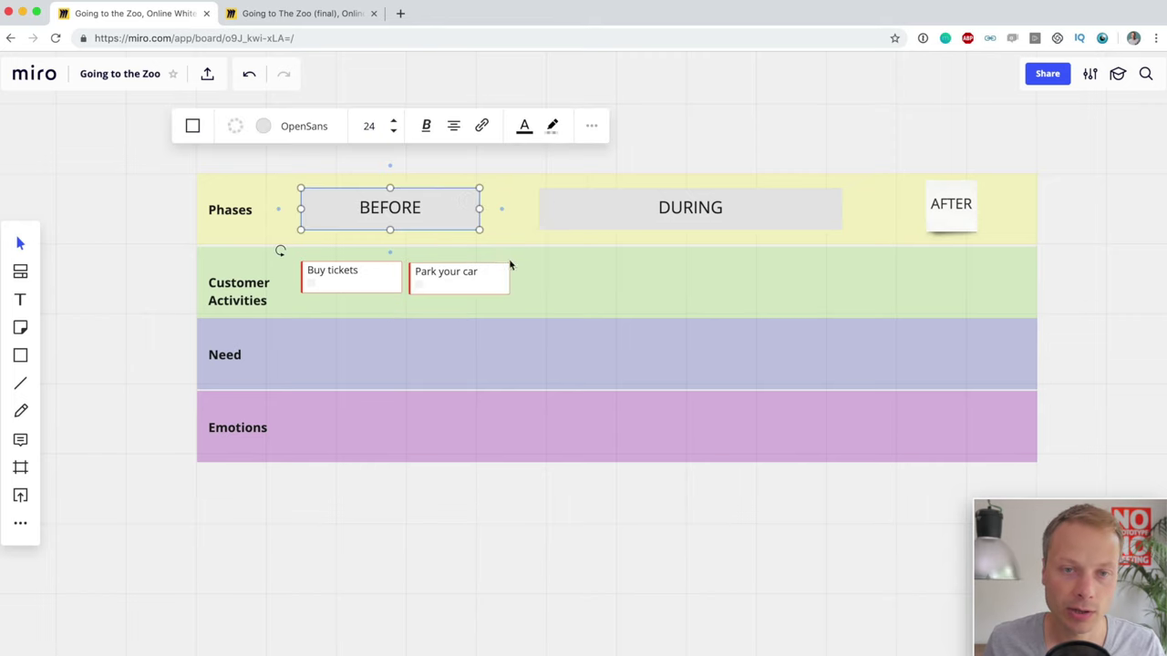
left_click_drag(479, 208, 510, 208)
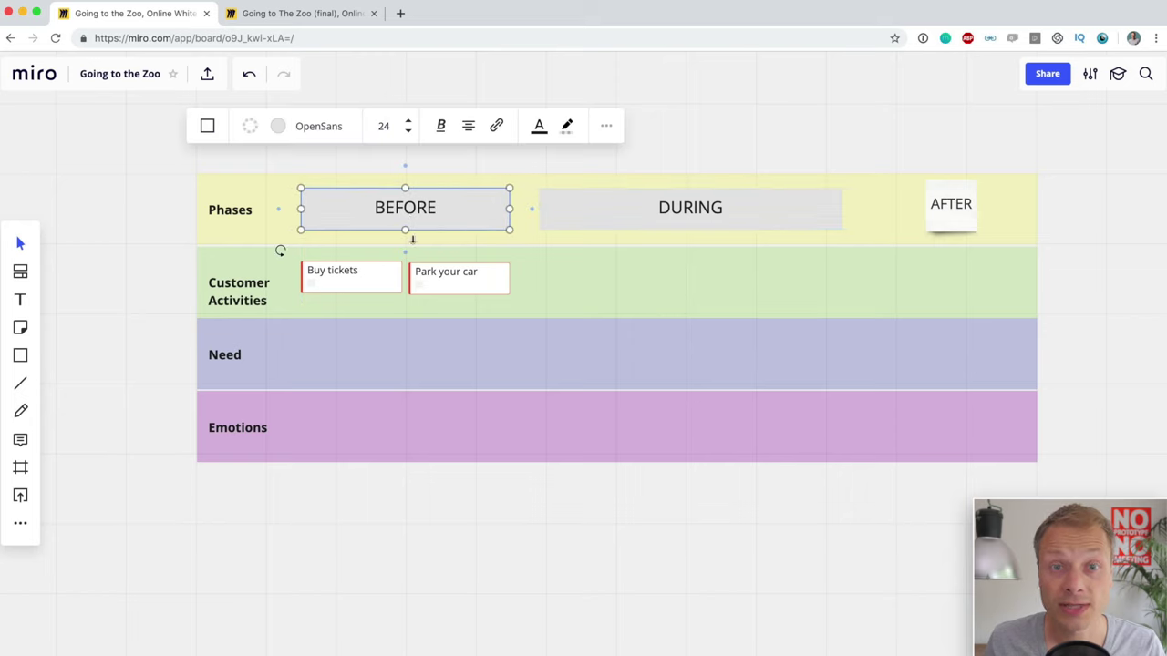
key("Escape")
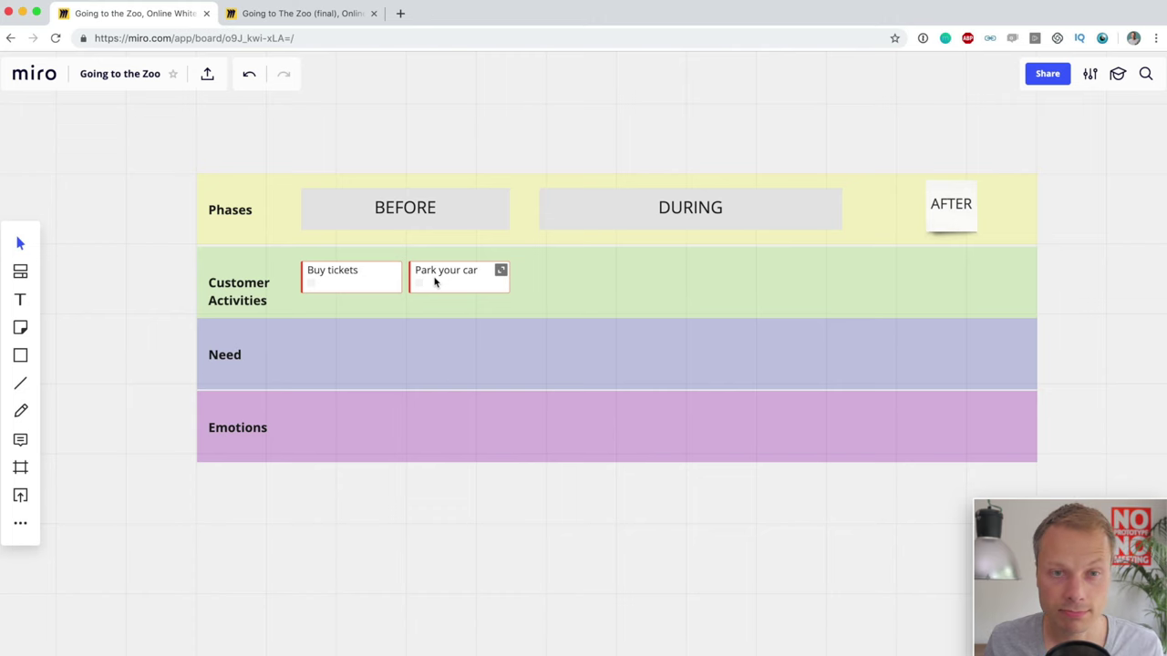
Review the "Park your car" card's details and its additional card options
left_click(500, 271)
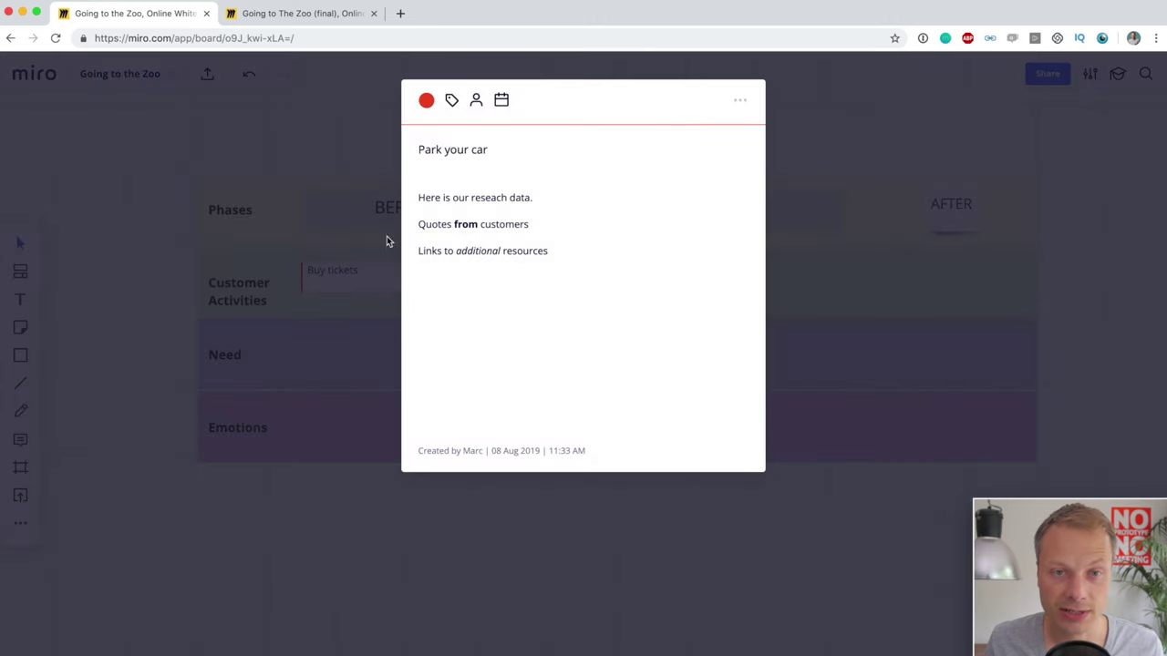
left_click(172, 257)
left_click(501, 269)
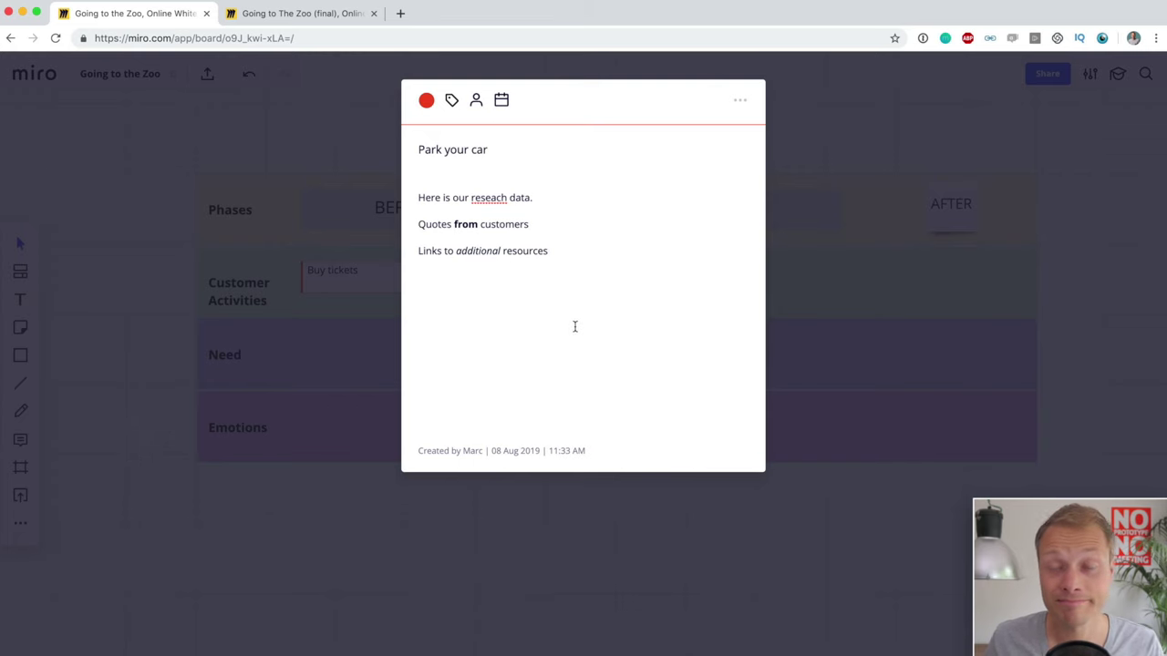
left_click(740, 101)
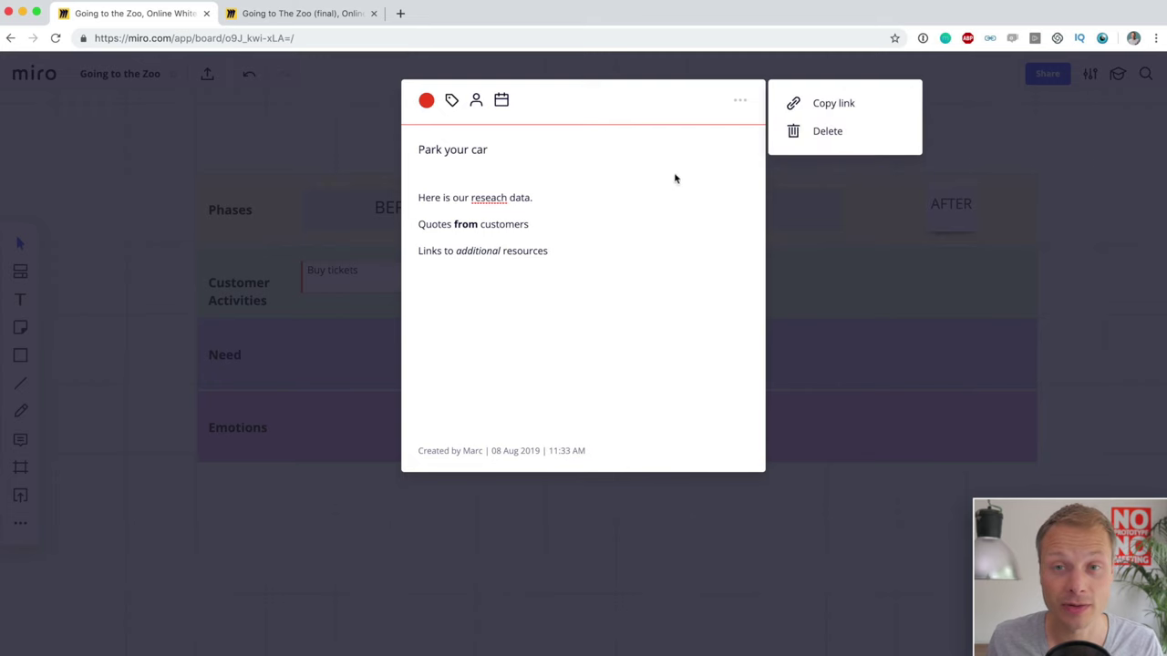
left_click(646, 214)
left_click(198, 237)
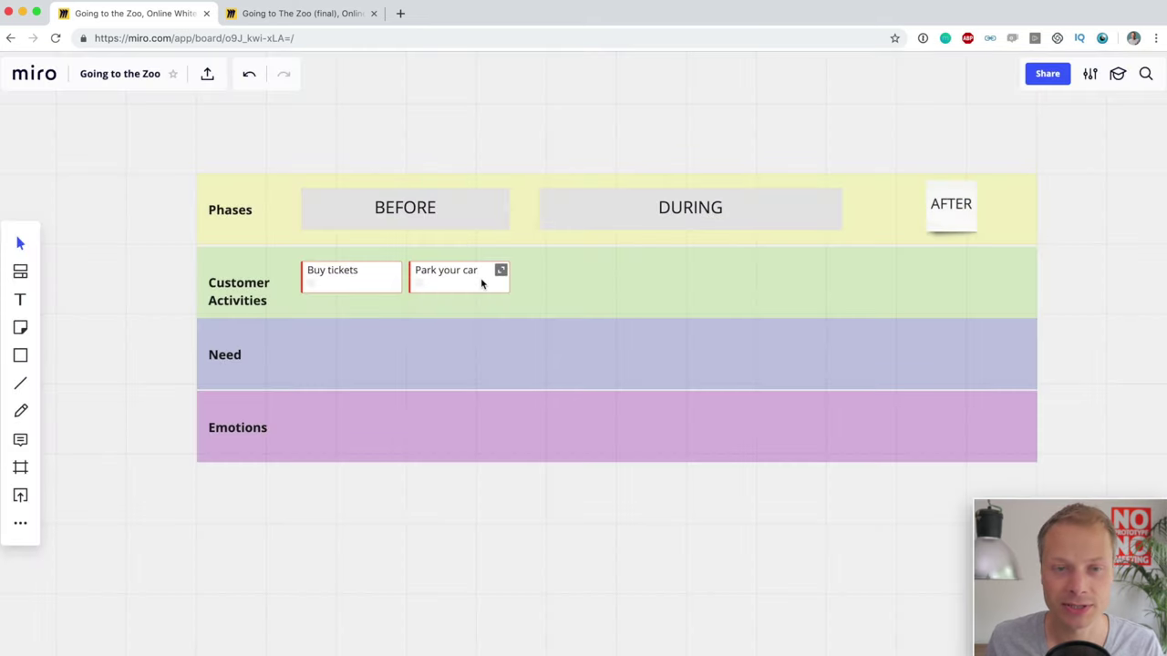
left_click(420, 224)
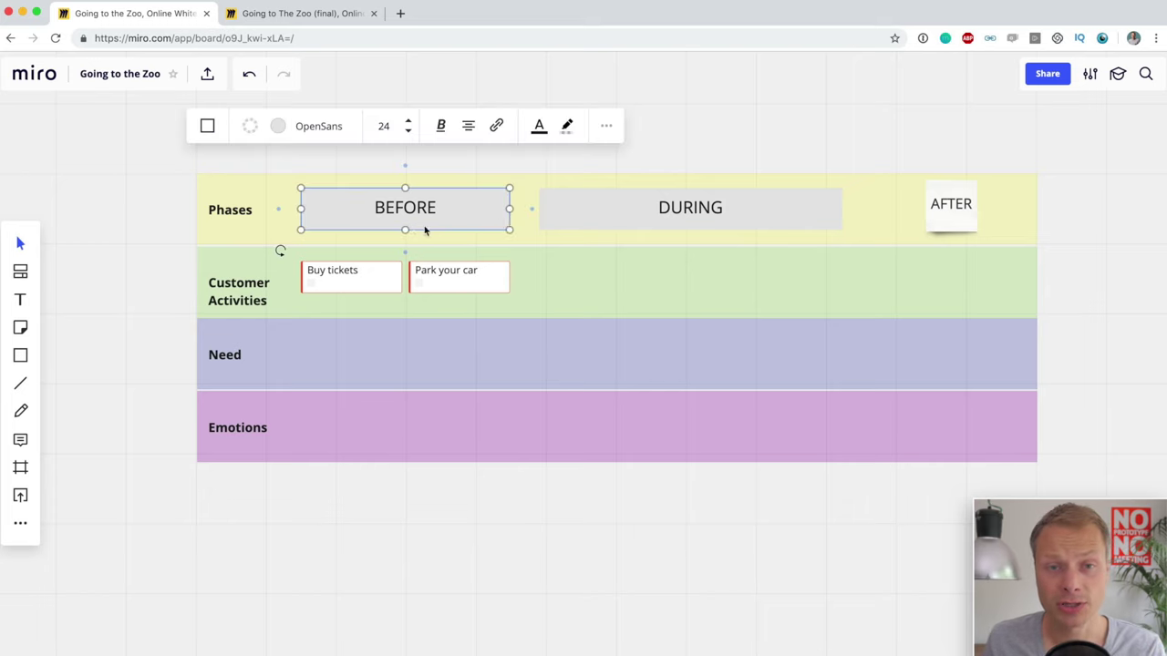
left_click(953, 216)
left_click(383, 292)
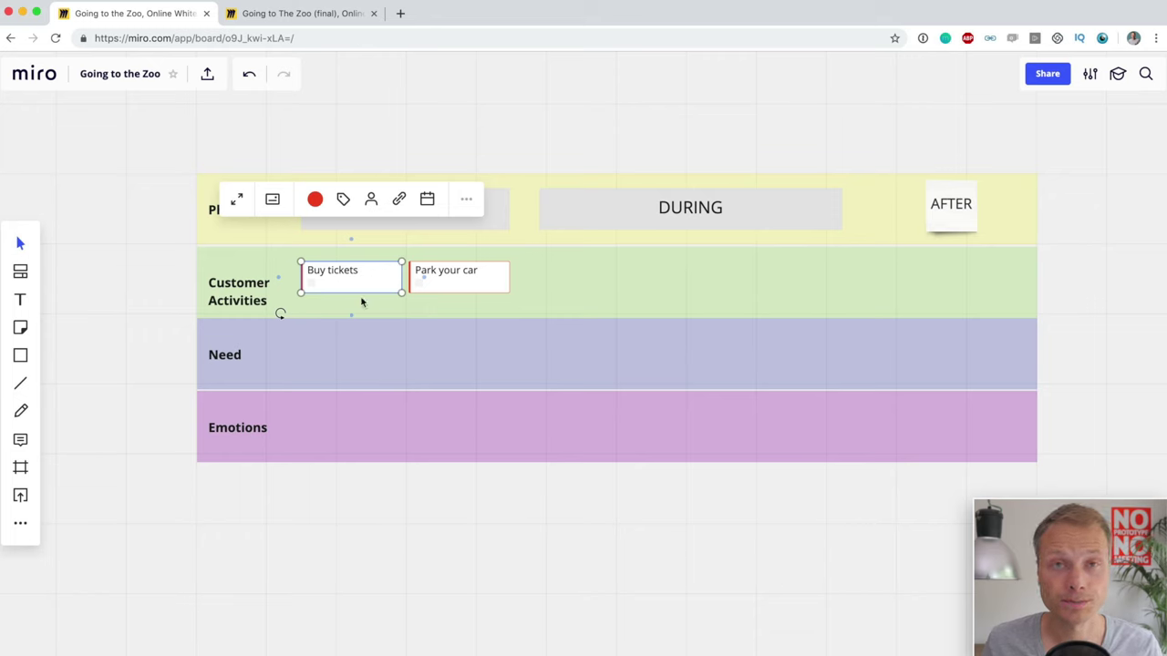
left_click(675, 365)
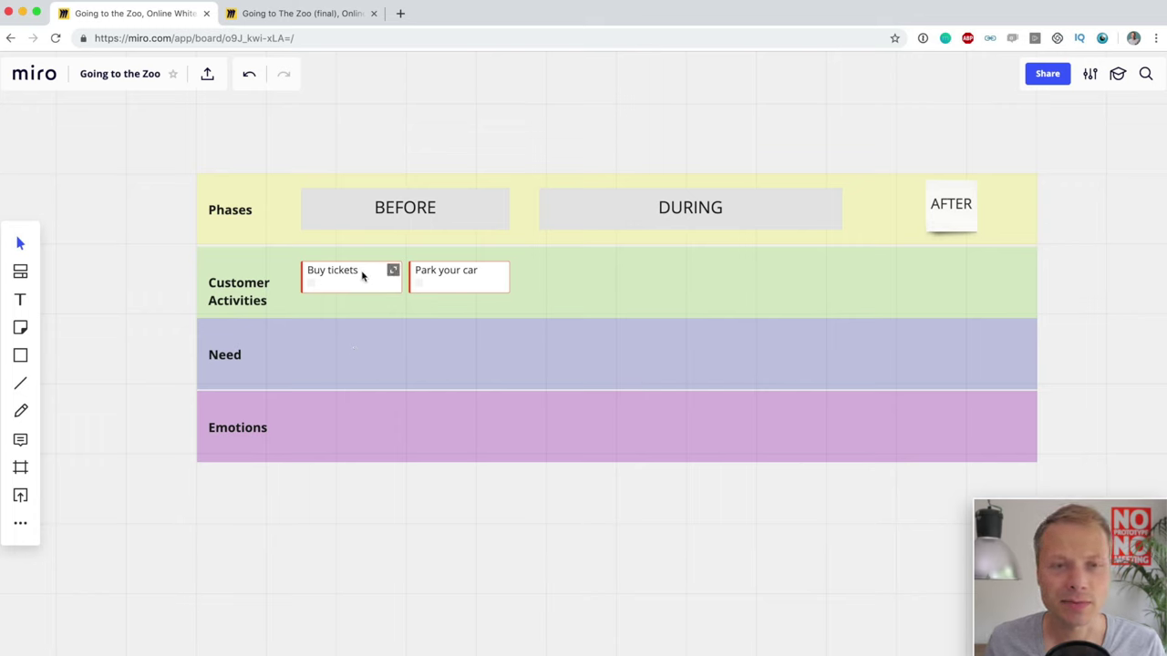
Add a card reading "Clear navigation" in the Need row
left_click(20, 523)
left_click(162, 468)
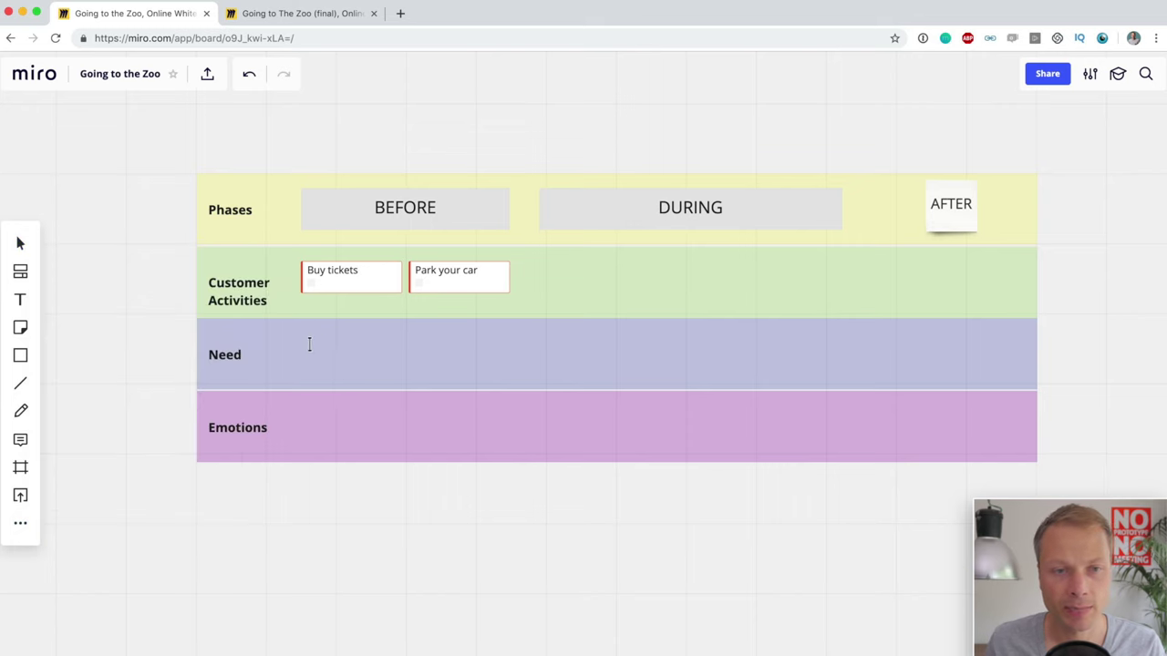
scroll(309, 344, "left", 2)
scroll(307, 334, "right", 3)
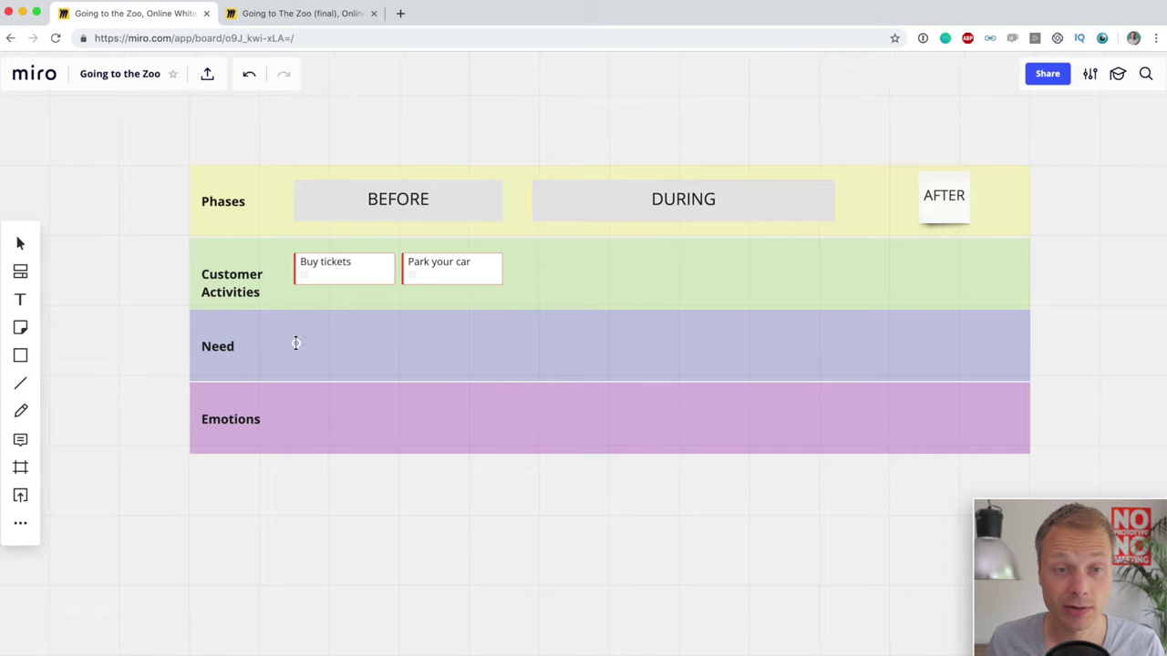
left_click(296, 343)
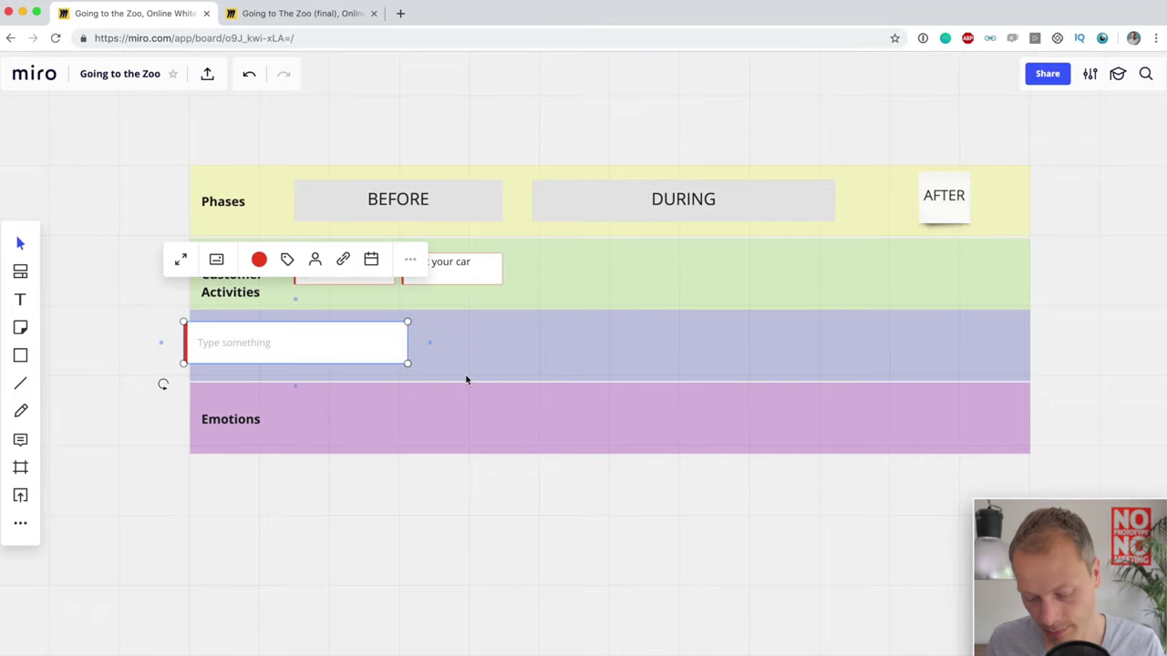
type("Clare")
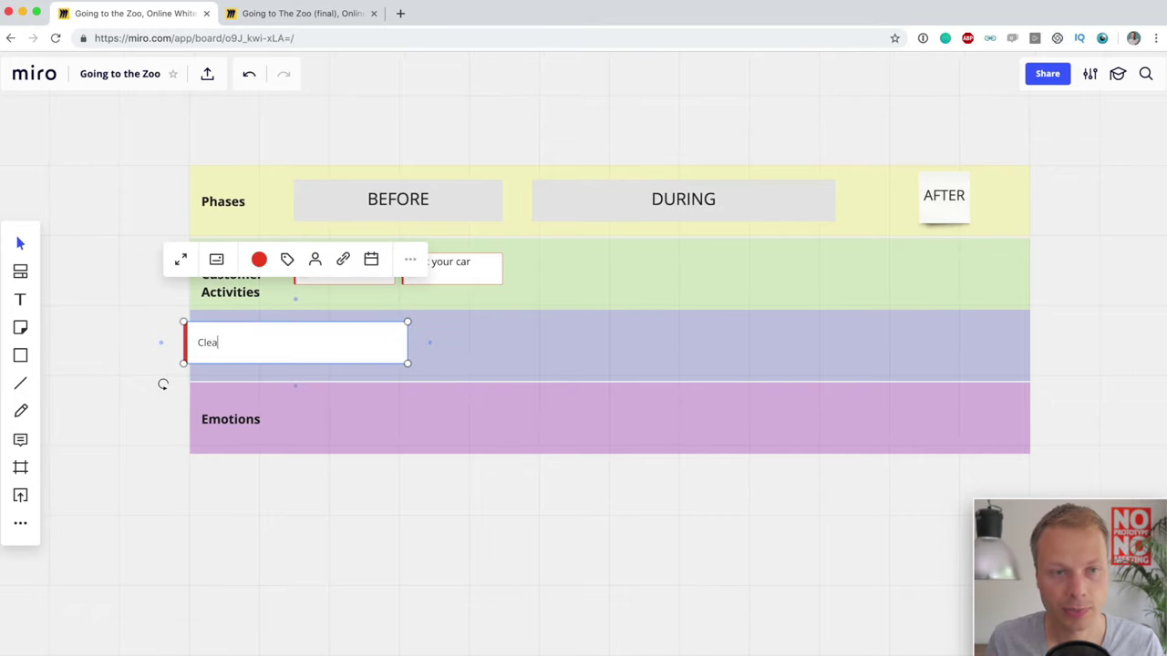
type("r navigation")
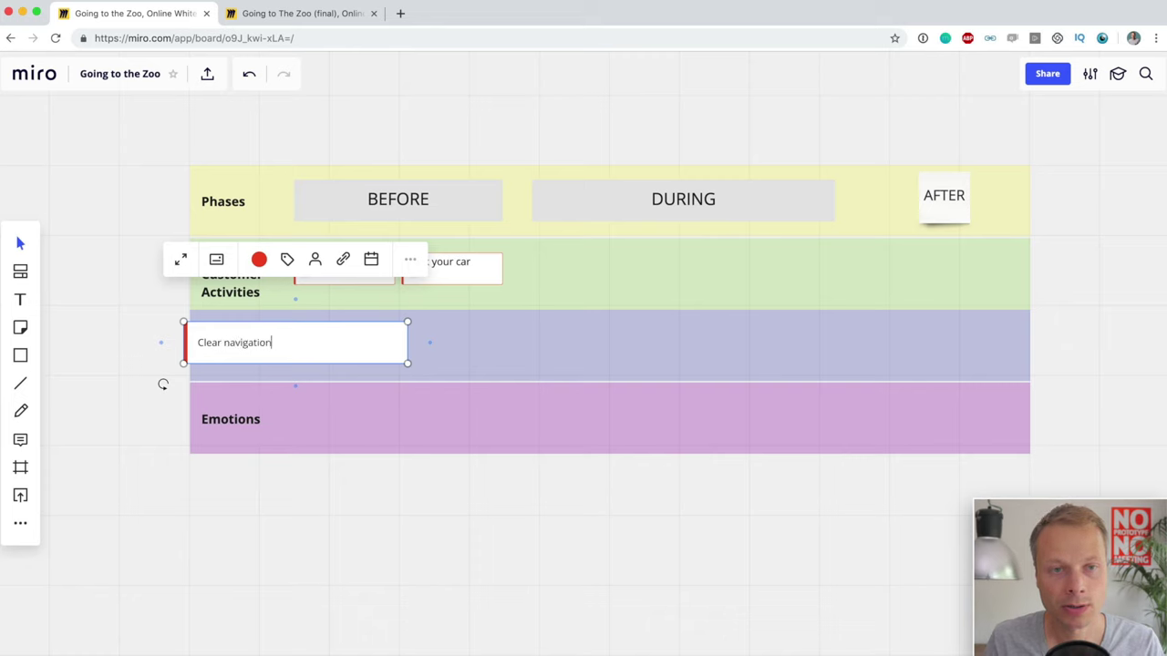
key("Escape")
Place the "Clear navigation" card beneath the "Park your car" card and shrink it to the same width
left_click_drag(244, 355, 461, 359)
left_click(623, 365)
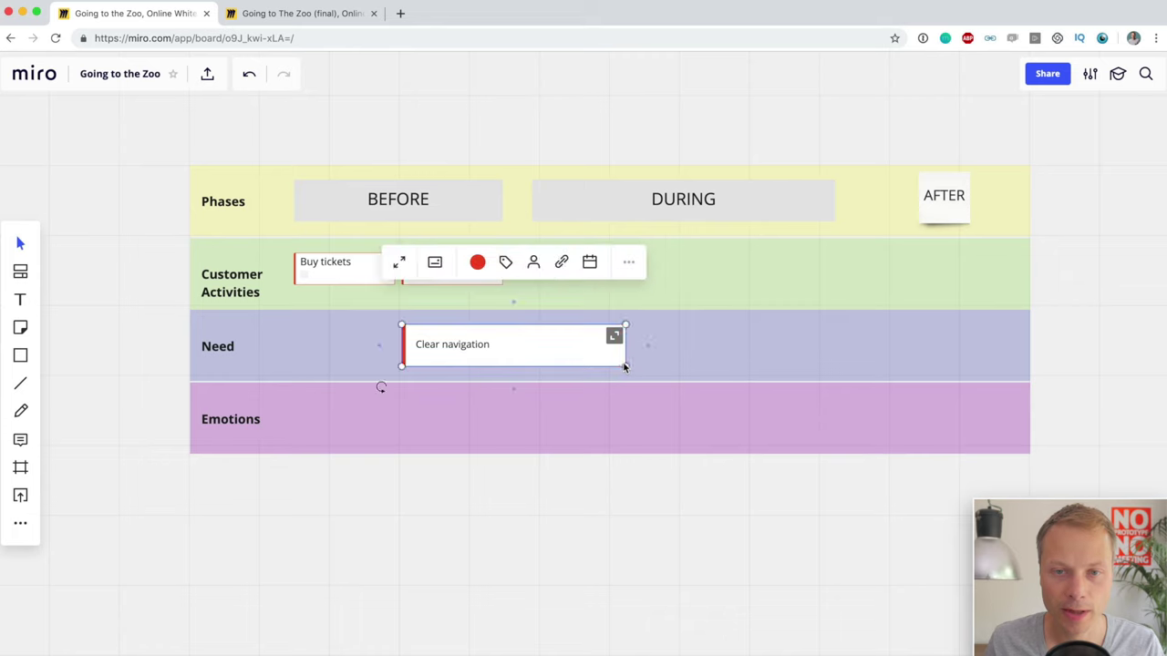
left_click_drag(624, 367, 452, 346)
left_click(393, 513)
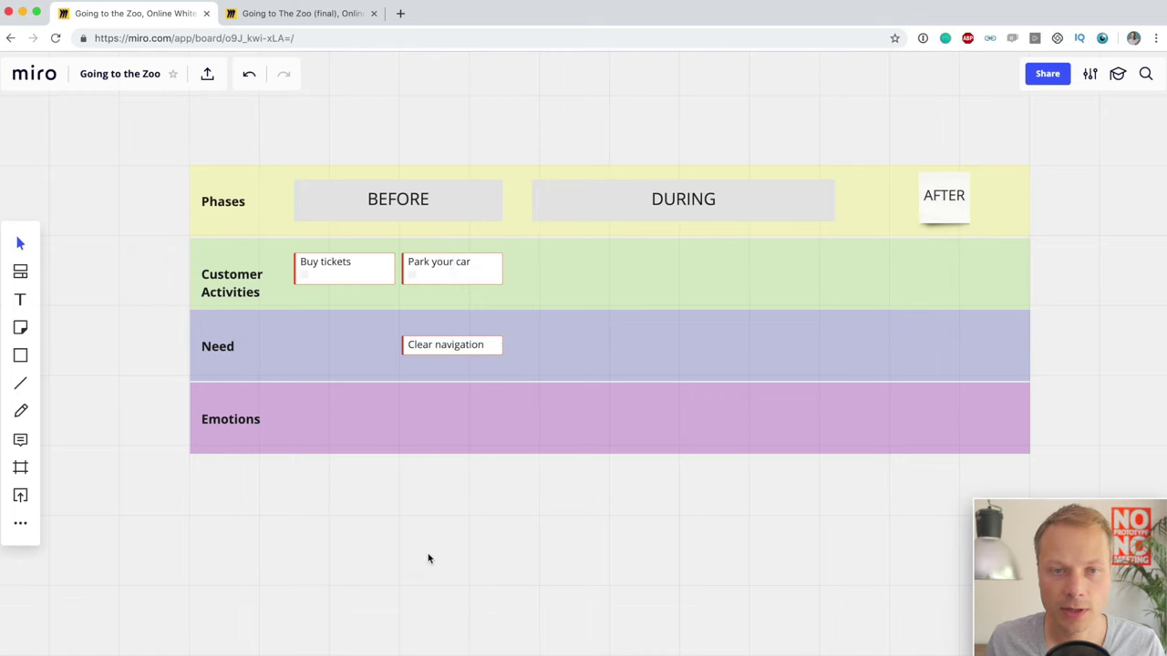
Sketch a wavy blue freehand line across the Emotions row with the pen, and undo it
scroll(335, 417, "down", 3)
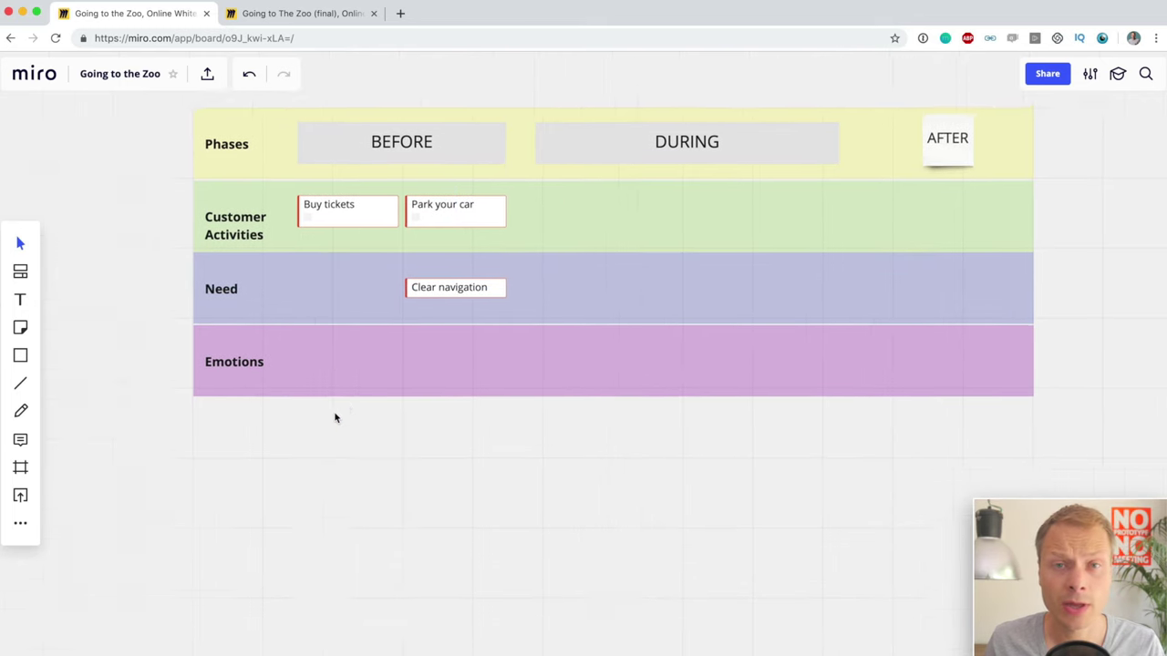
scroll(334, 417, "up", 2)
scroll(335, 416, "right", 2)
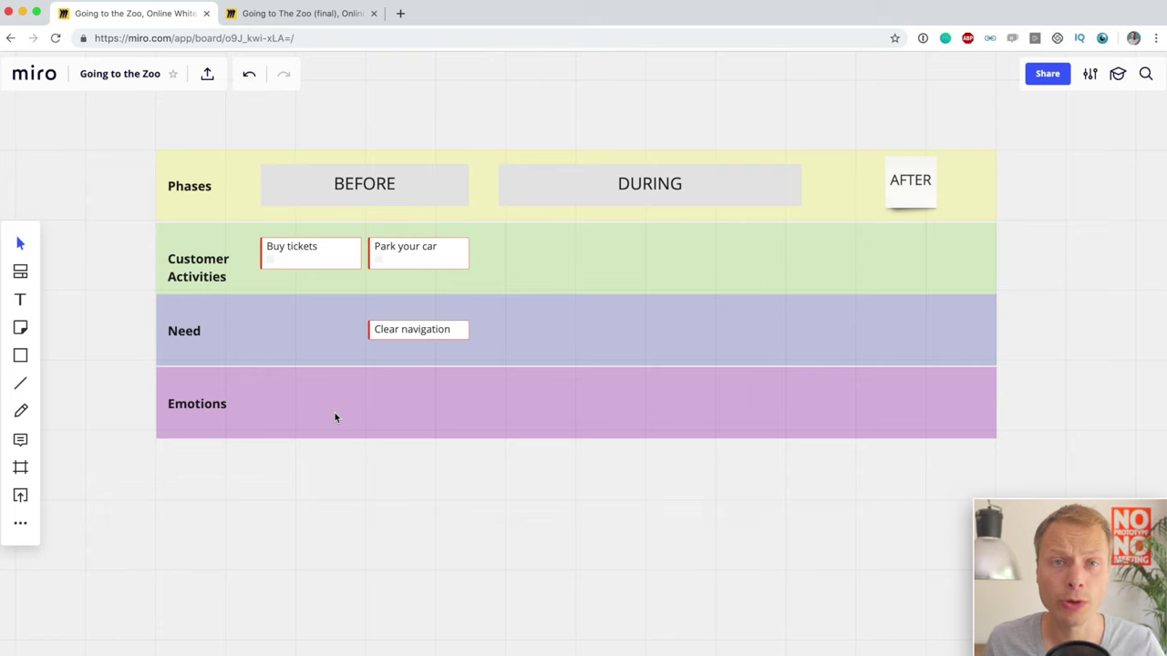
left_click(21, 387)
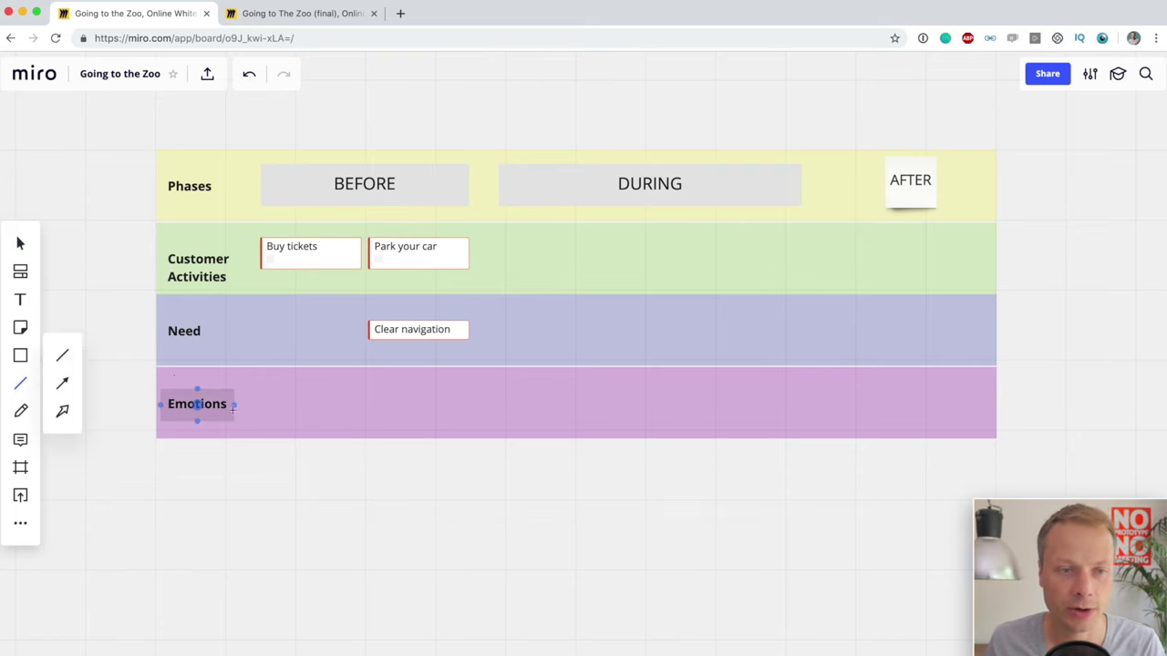
left_click(64, 358)
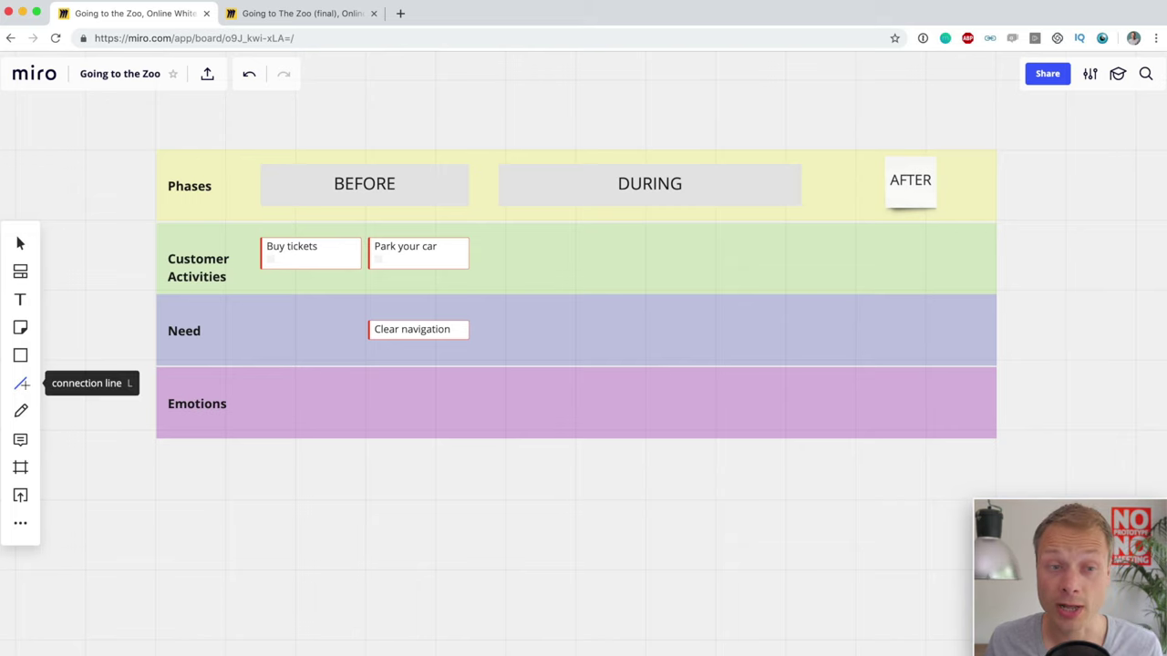
left_click(20, 410)
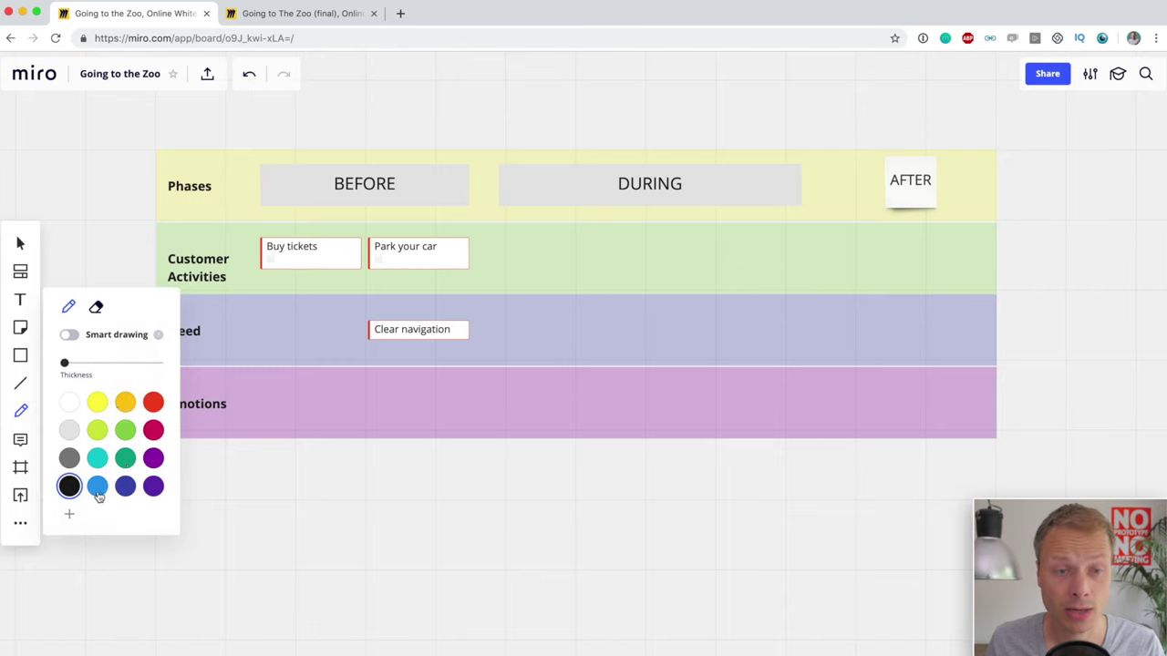
mouse_move(266, 394)
left_mouse_down()
mouse_move(389, 385)
mouse_move(534, 413)
mouse_move(669, 399)
left_mouse_up()
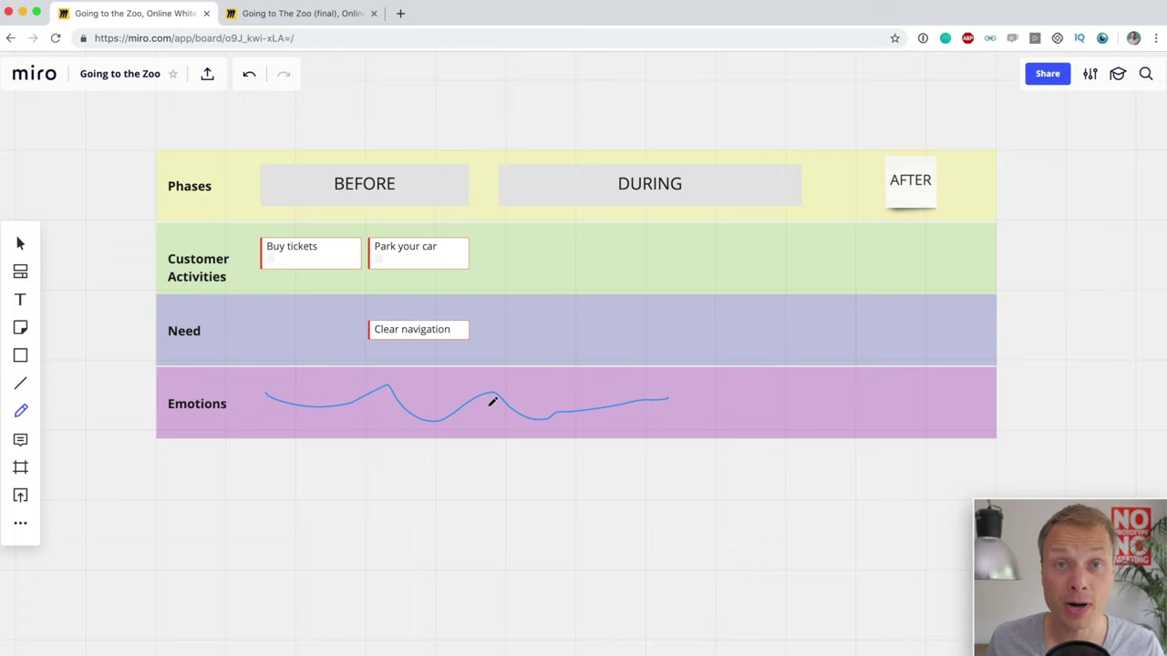
key("super+z")
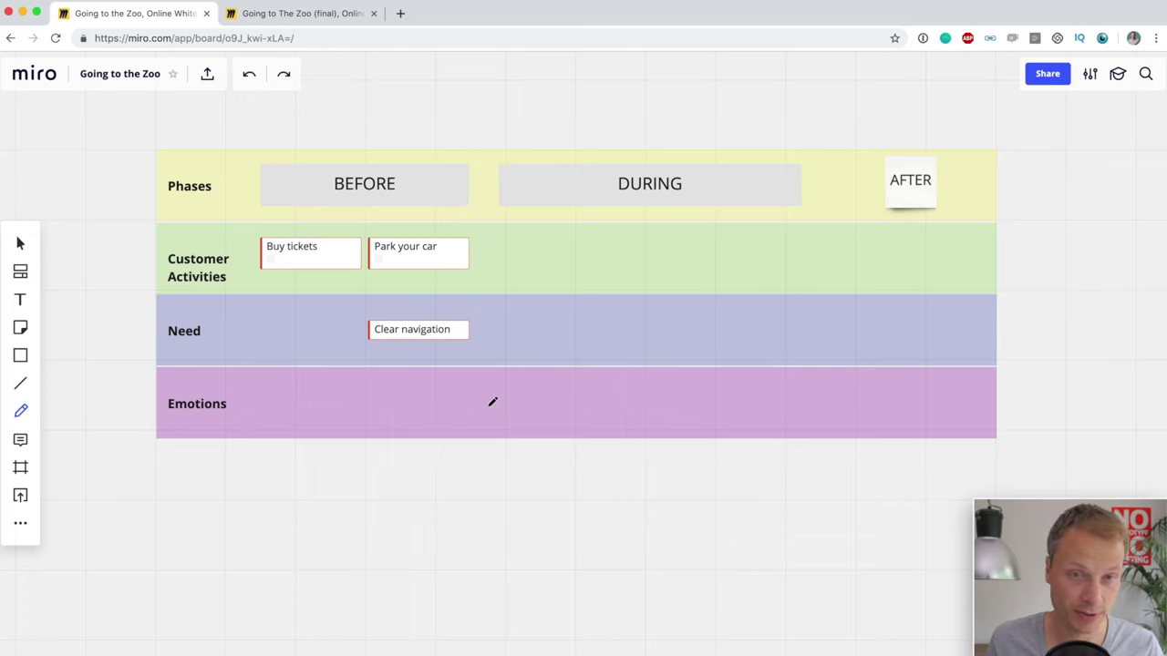
Draw a short vertical plain line just after the "Emotions" label, within the Emotions row
left_click(18, 384)
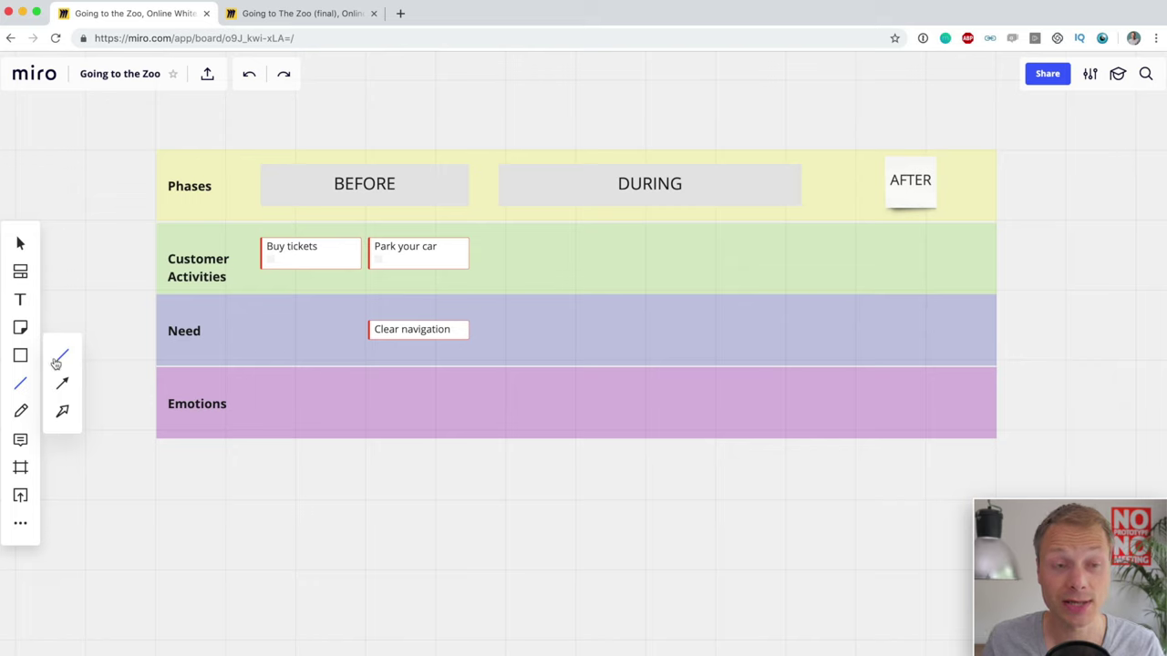
left_click(56, 363)
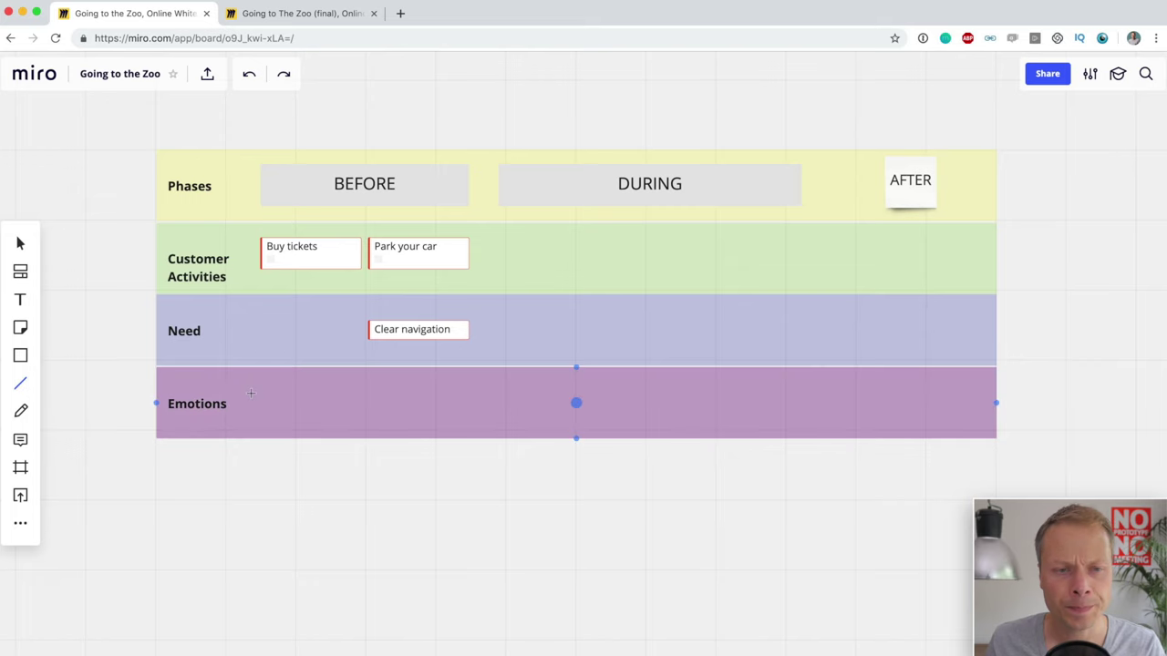
left_click_drag(250, 383, 251, 424)
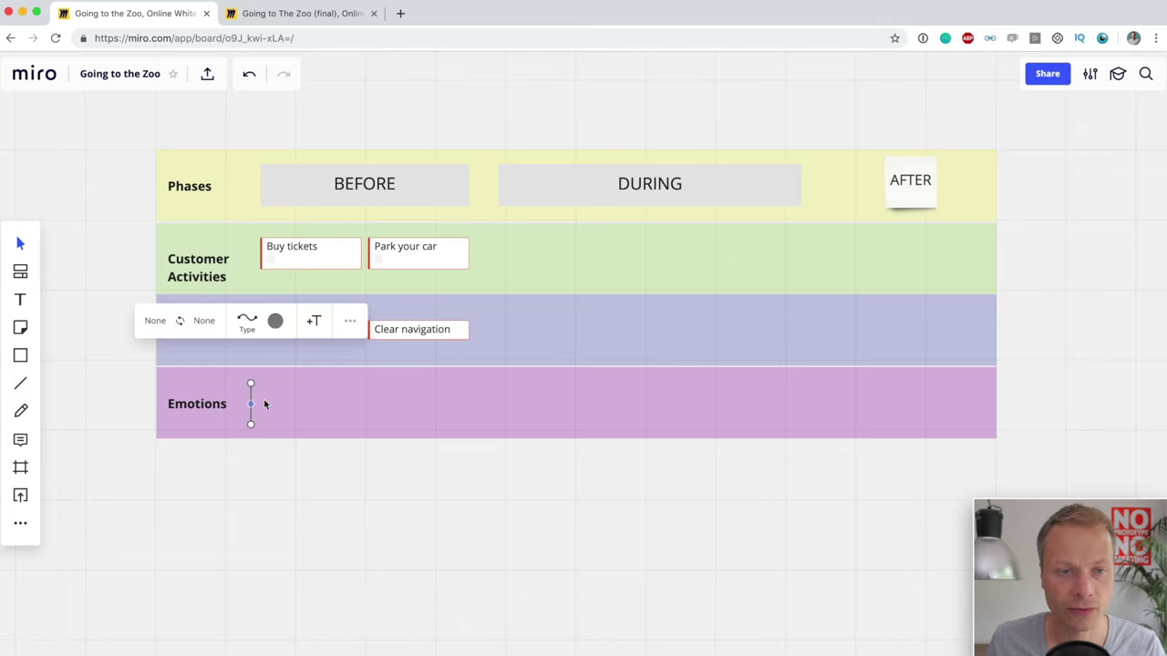
left_click(262, 404)
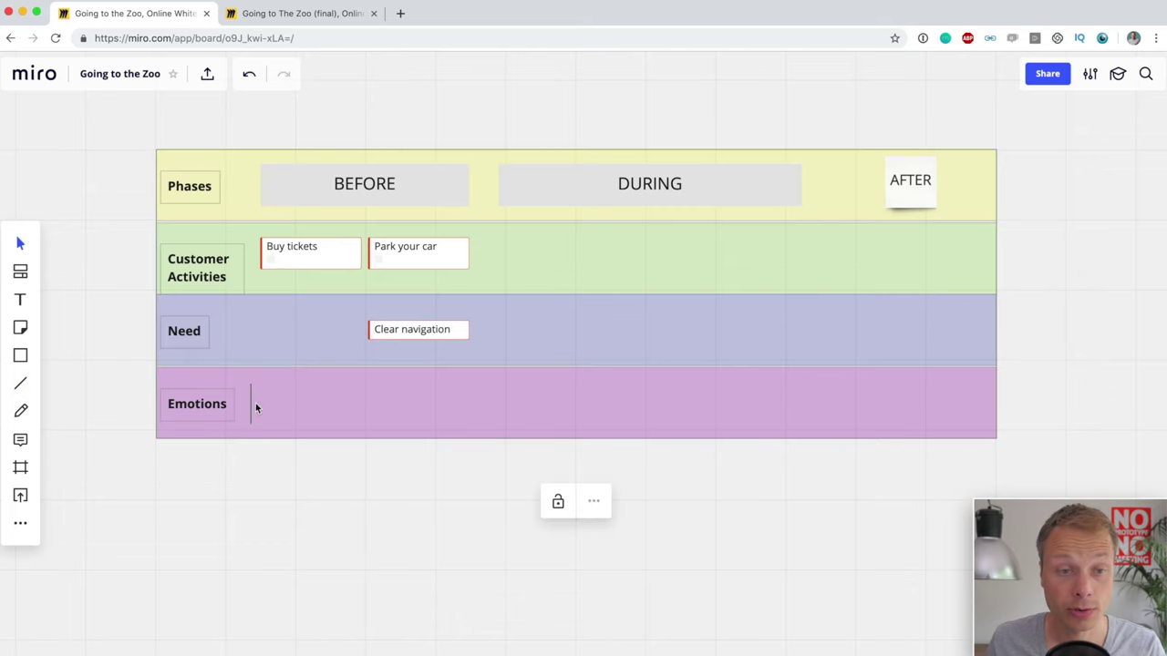
left_click(252, 407)
left_click(282, 407)
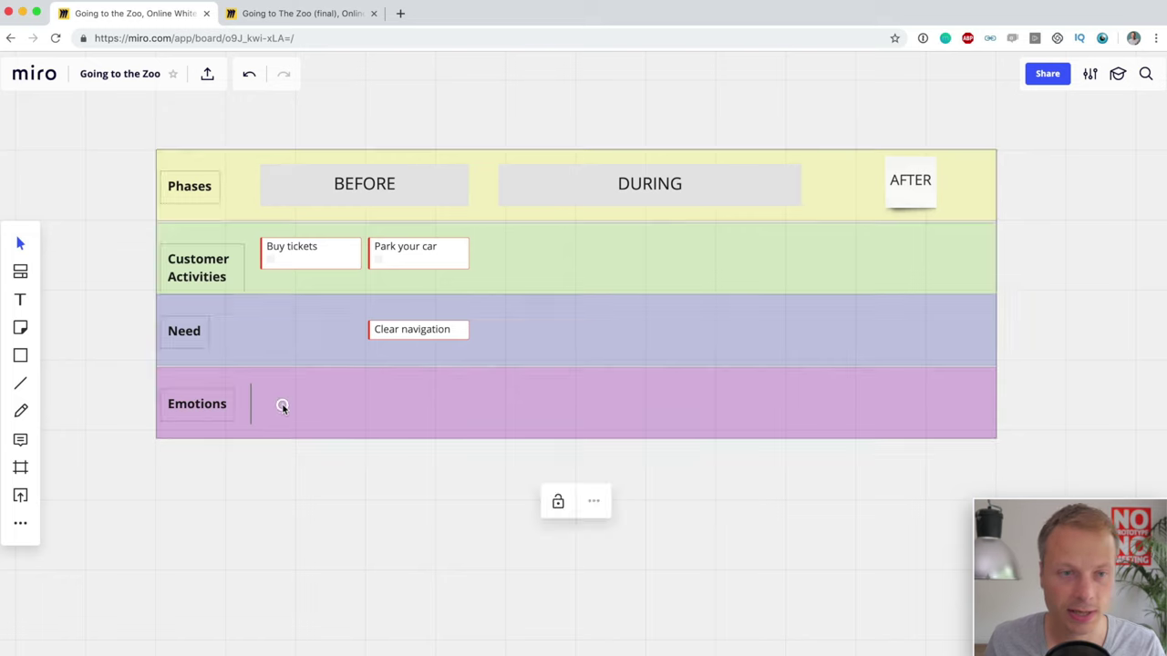
left_click(253, 404)
Draw a horizontal plain line through the middle of the Emotions row, from beside the vertical line to near the row's far end
left_click(20, 383)
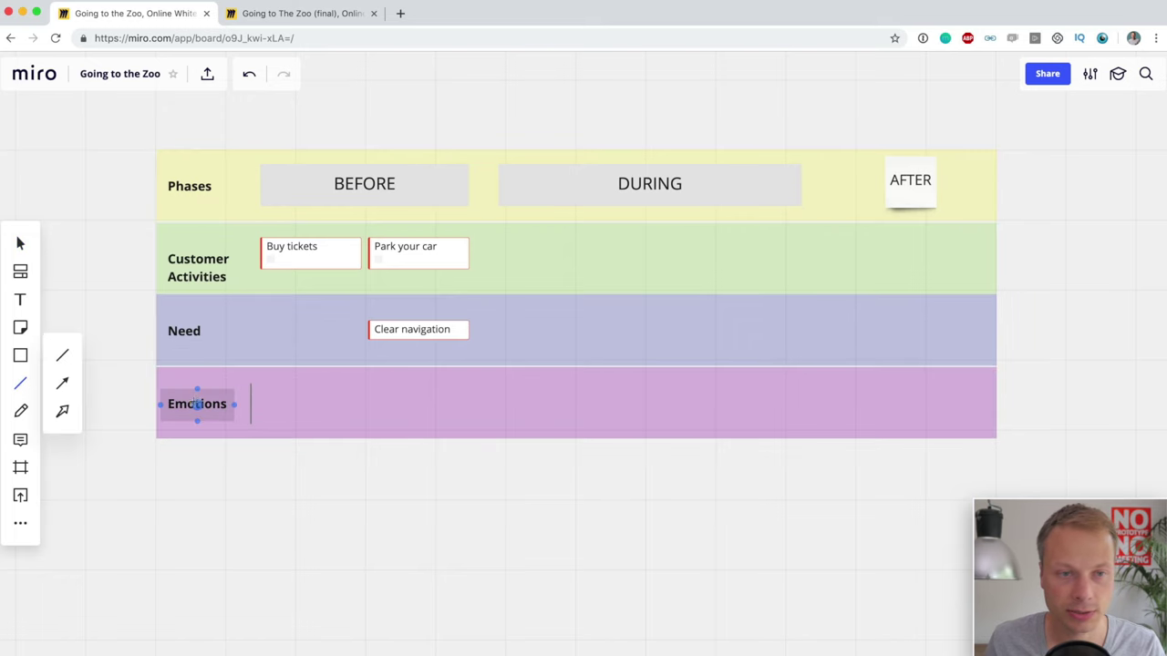
left_click_drag(255, 403, 966, 403)
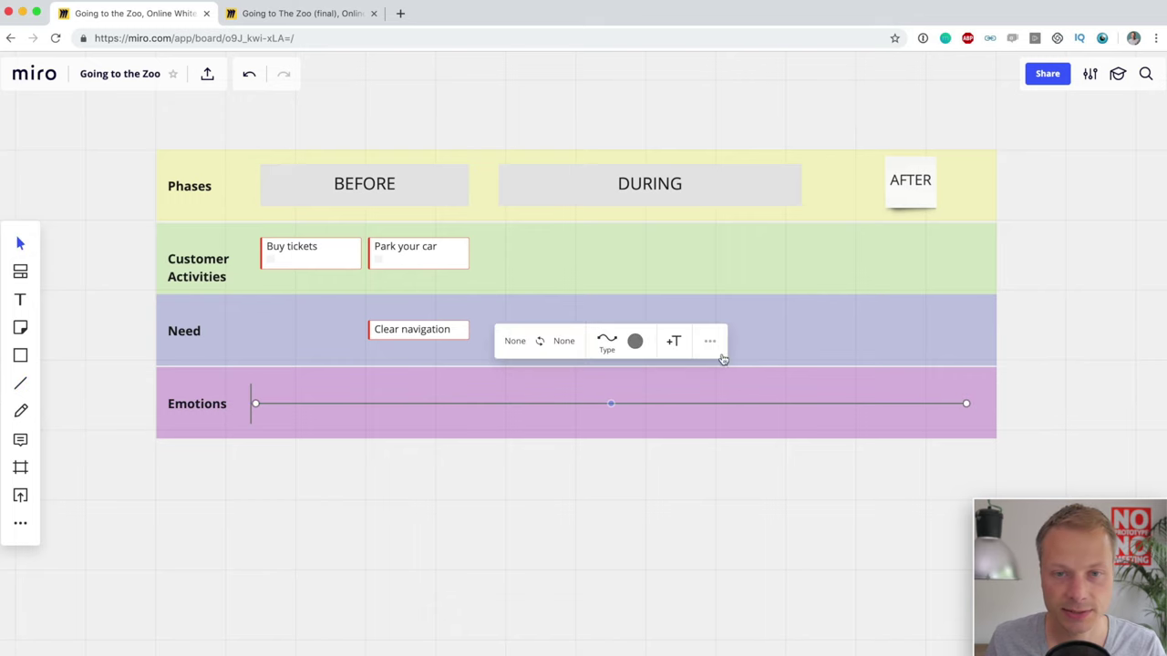
left_click(370, 523)
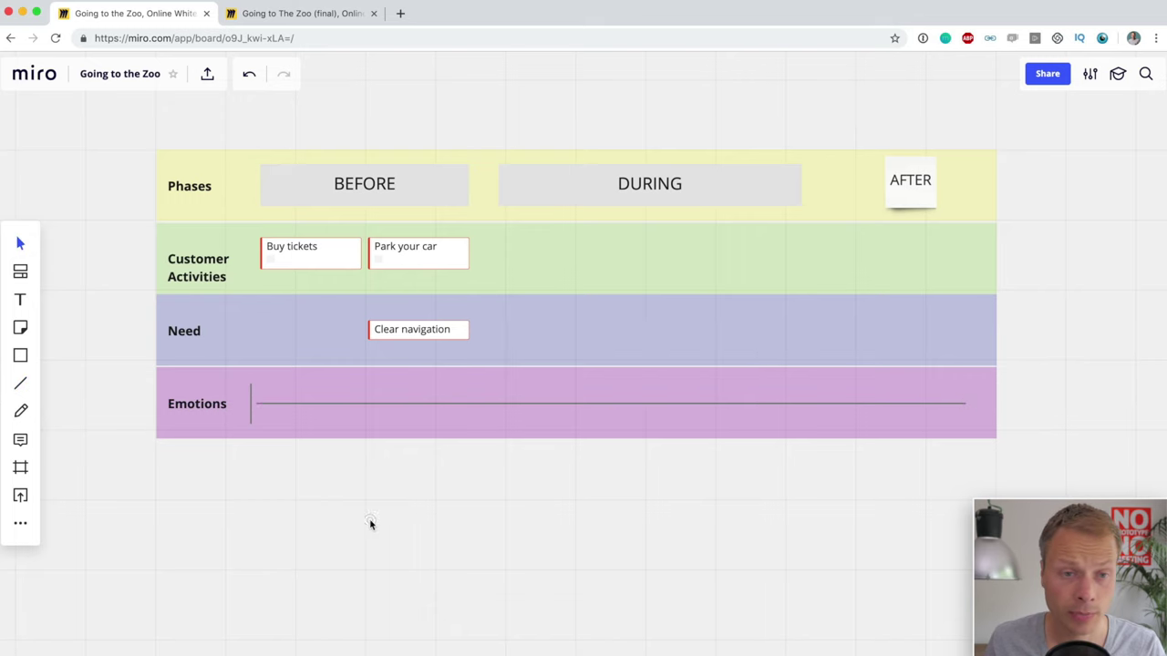
Extend the horizontal Emotions line's start to meet the vertical line and lock it in place
left_click(365, 403)
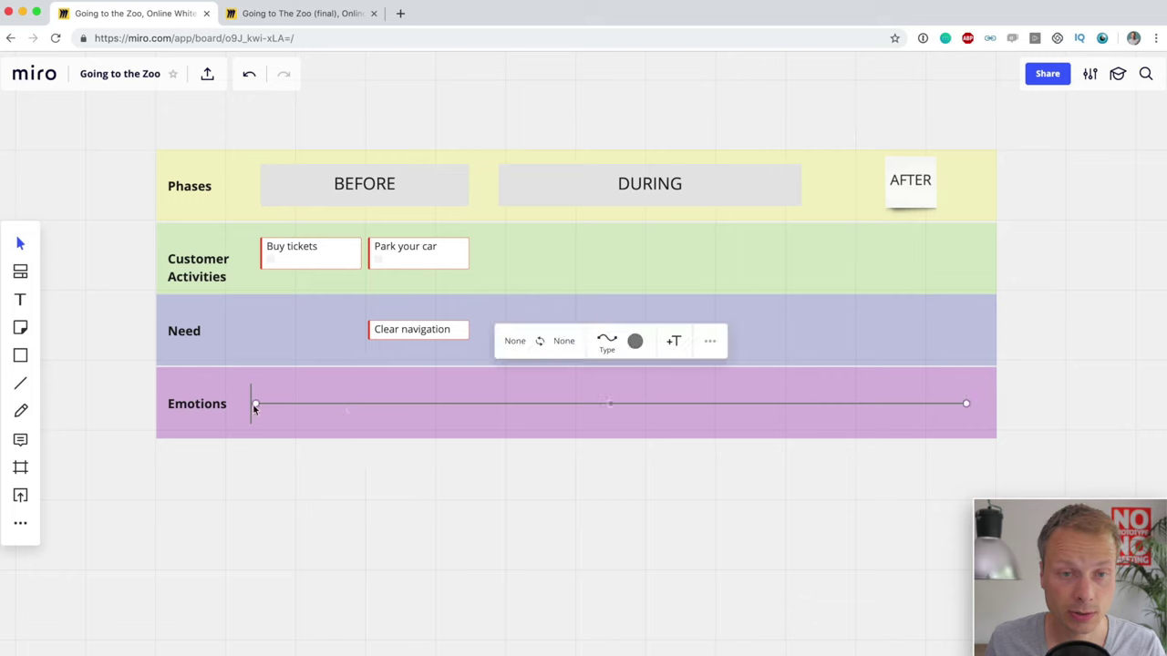
left_click_drag(253, 403, 249, 404)
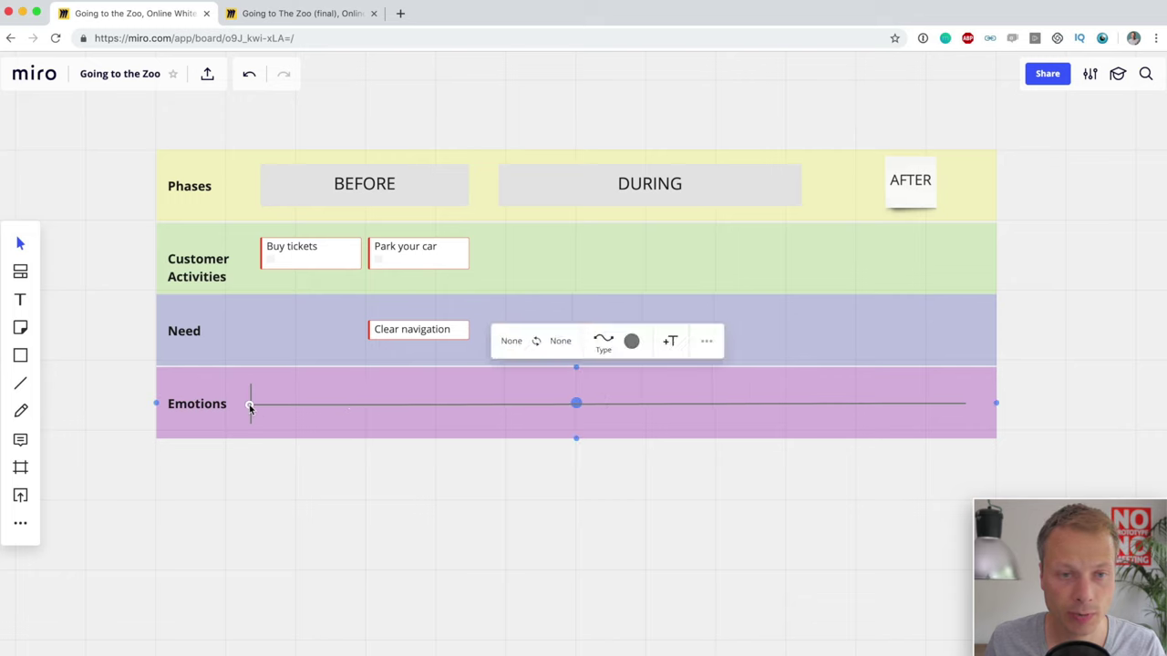
key("super+shift+l")
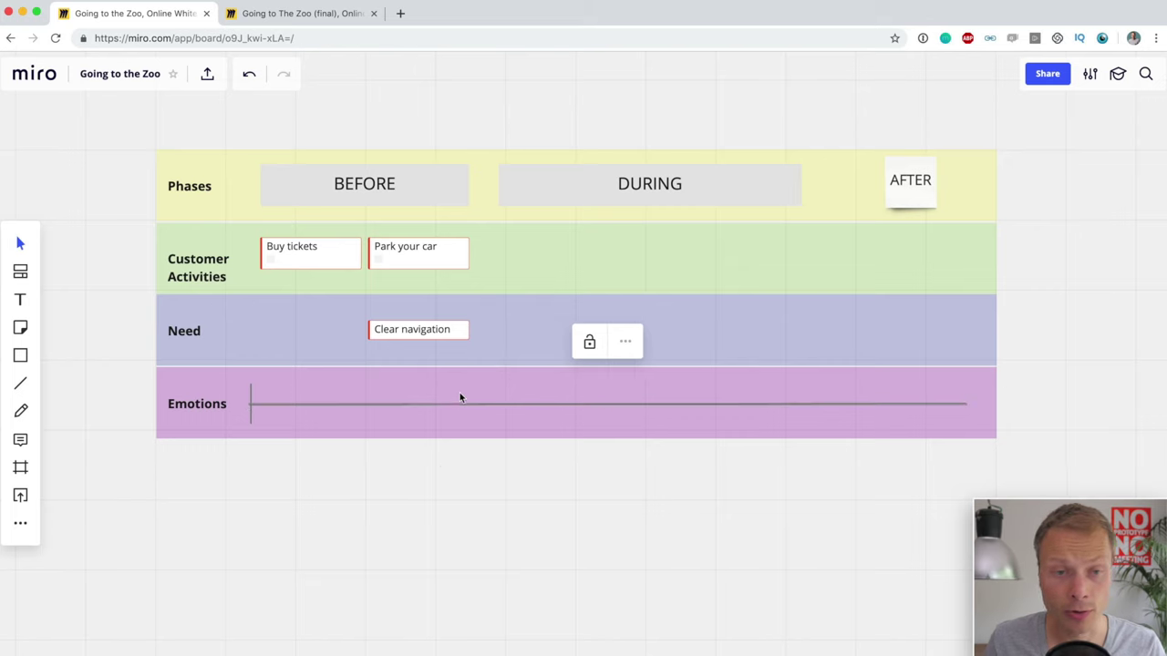
left_click(398, 495)
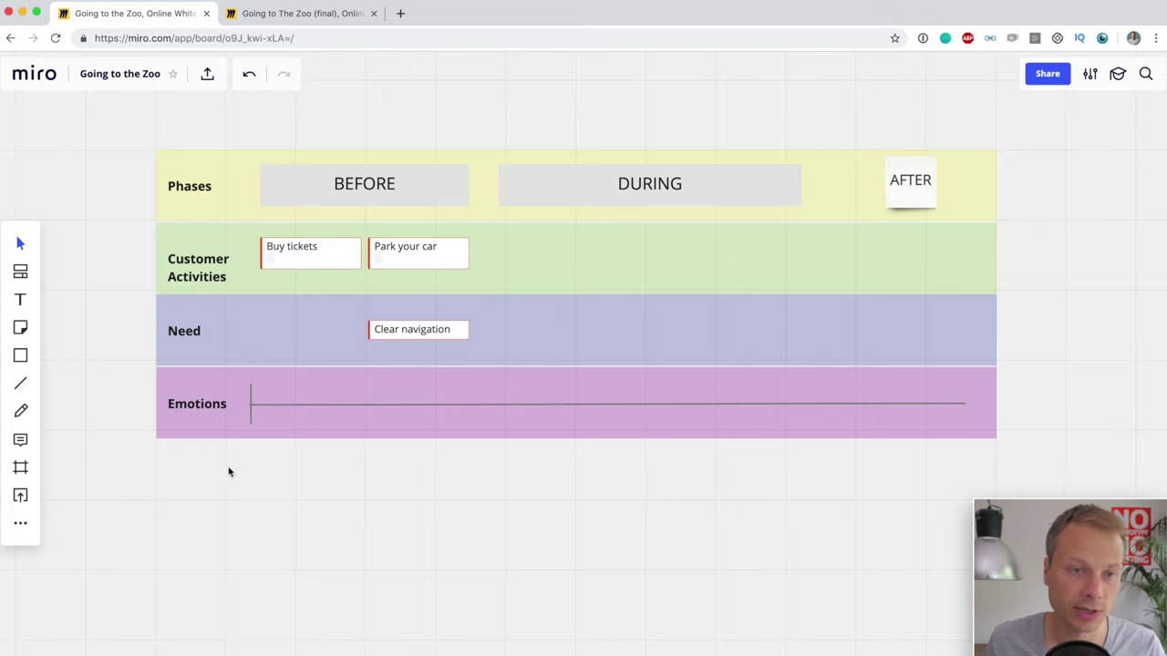
left_click(252, 407)
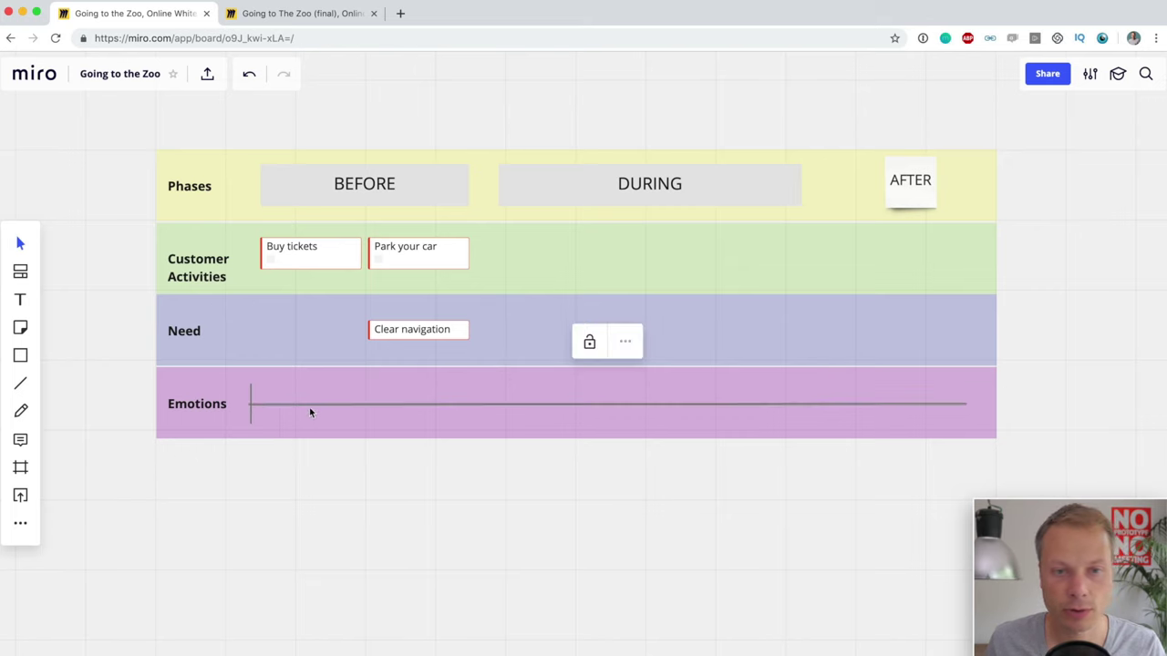
left_click(321, 460)
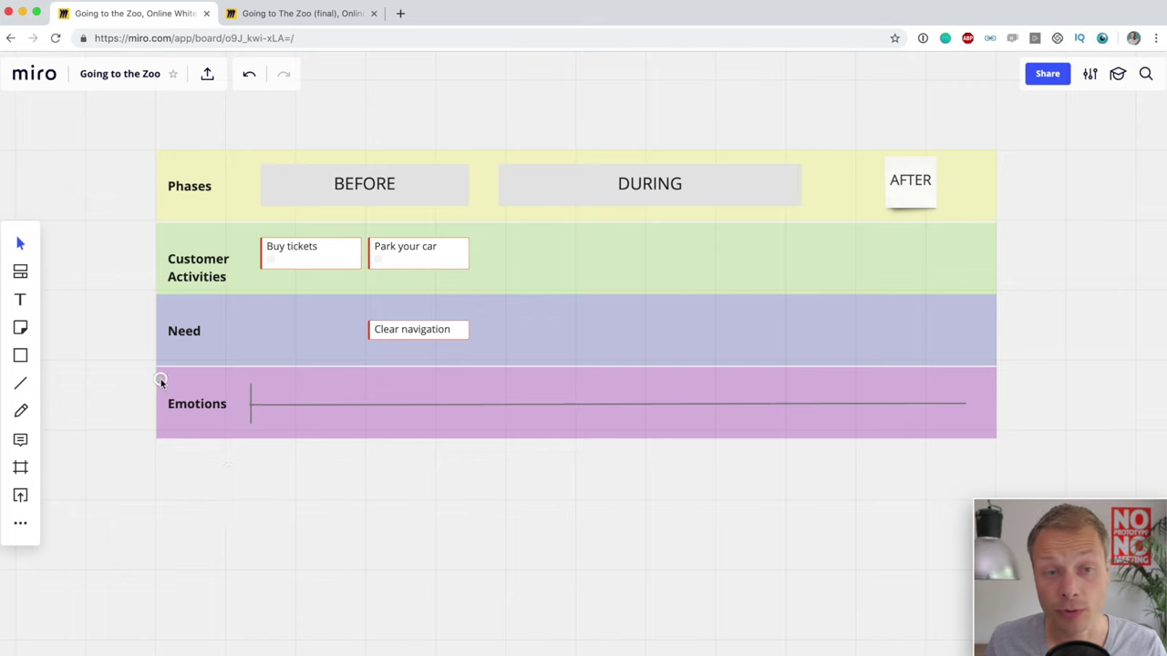
Draw a plain line across the Emotions row just above the horizontal axis, spanning nearly its full length
left_click(20, 383)
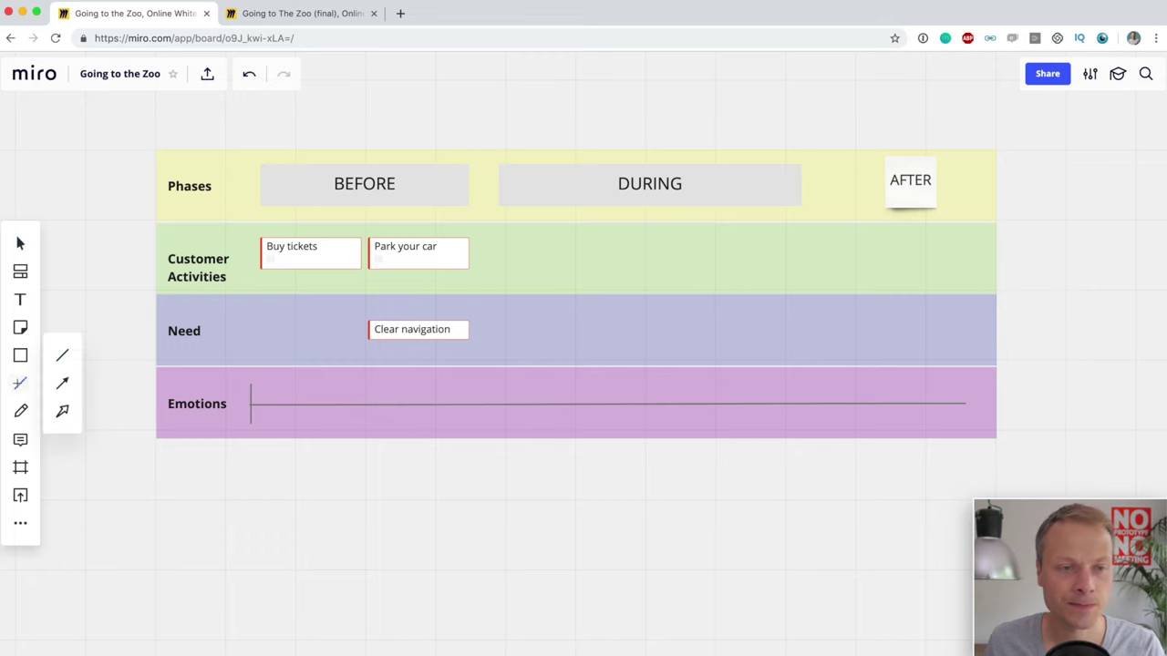
left_click(64, 359)
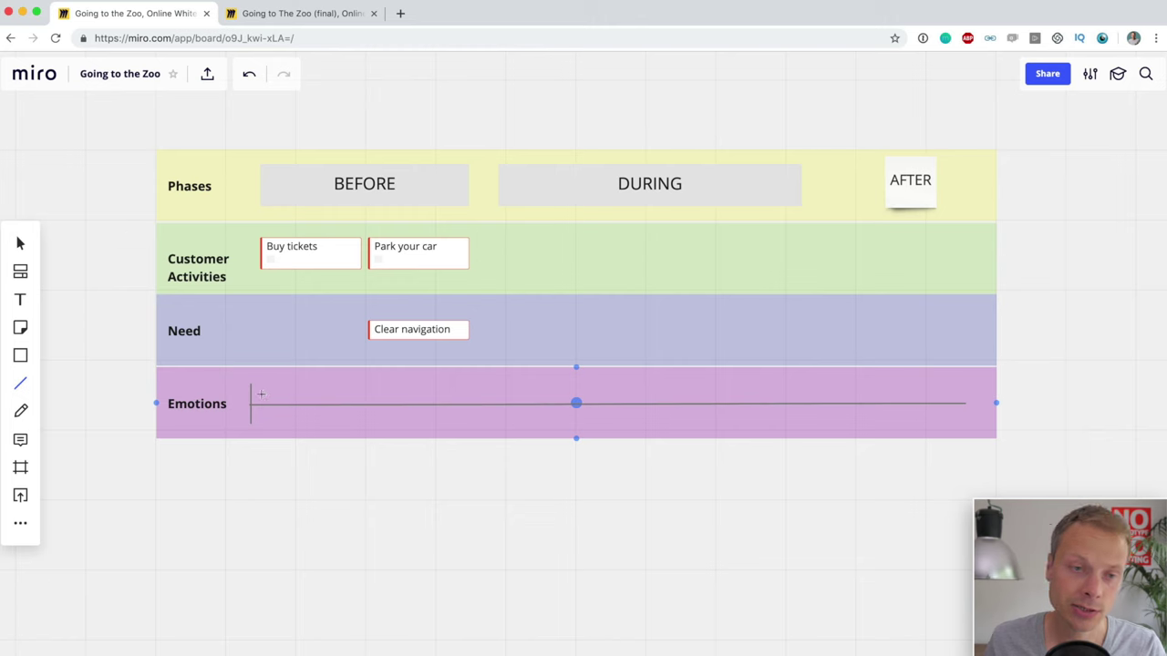
left_click_drag(258, 393, 959, 389)
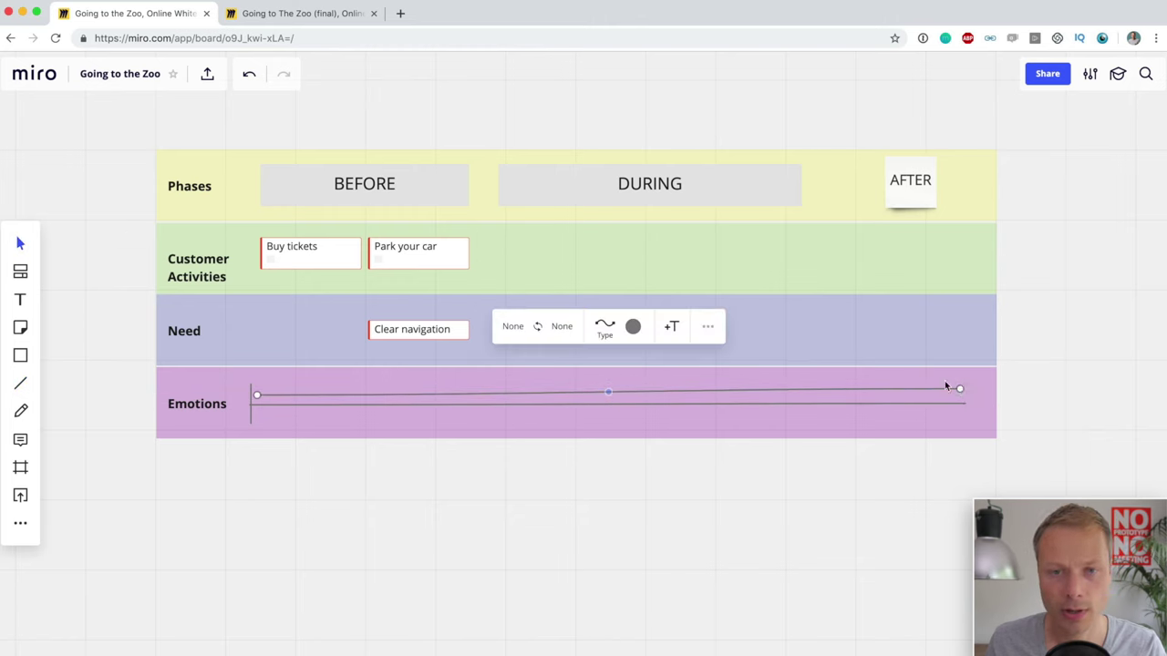
Color the new Emotions line red and increase its thickness slightly
left_click(633, 327)
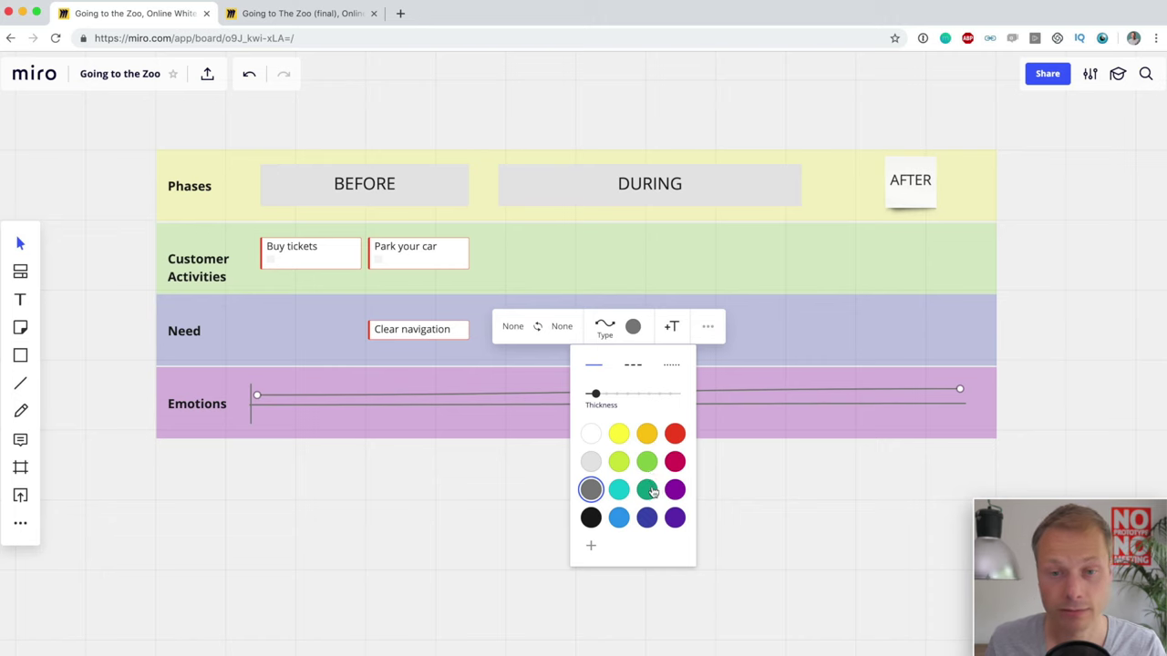
left_click(674, 435)
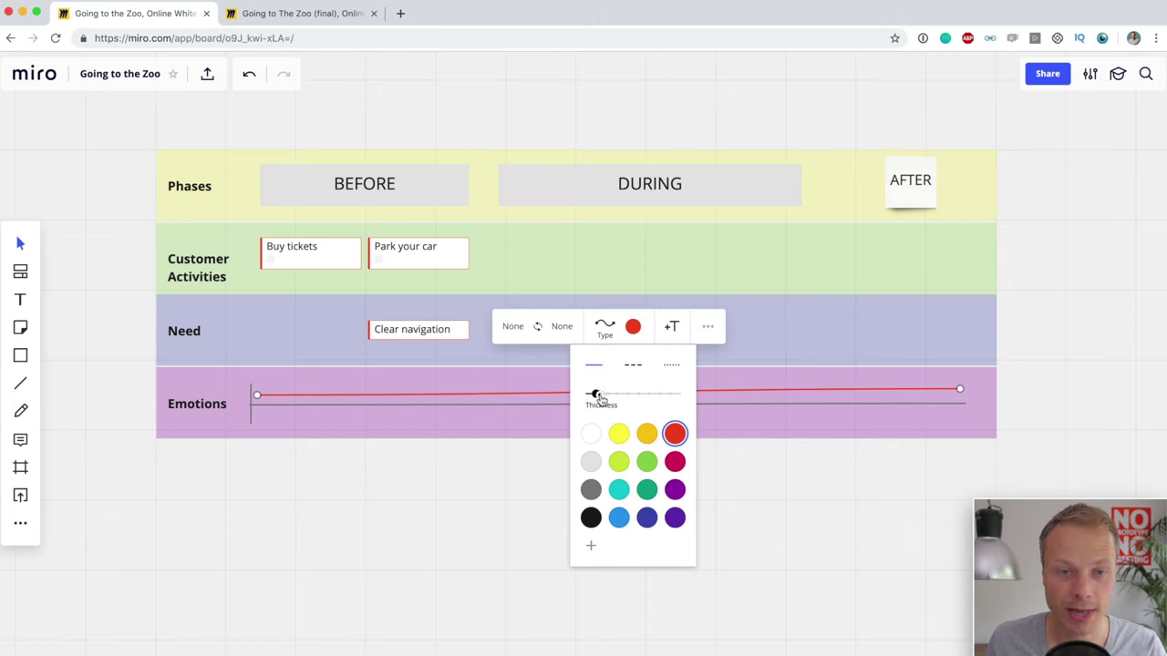
left_click_drag(594, 394, 606, 394)
left_click(464, 500)
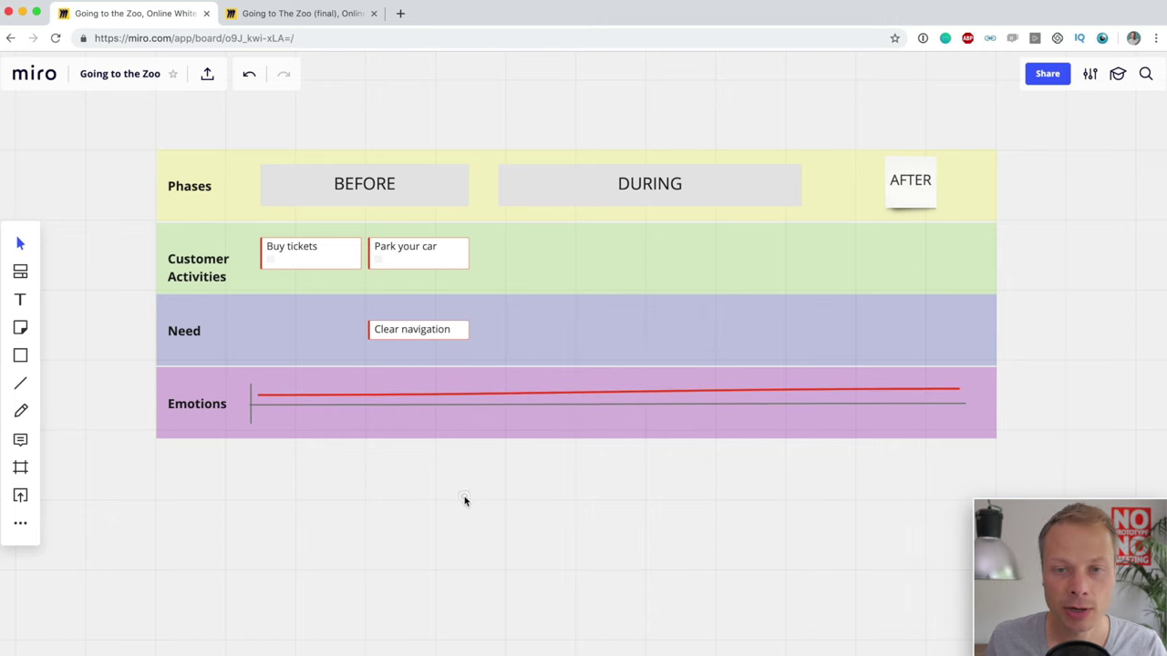
Move both ends of the red line onto the start and end of the horizontal Emotions axis
left_click(350, 393)
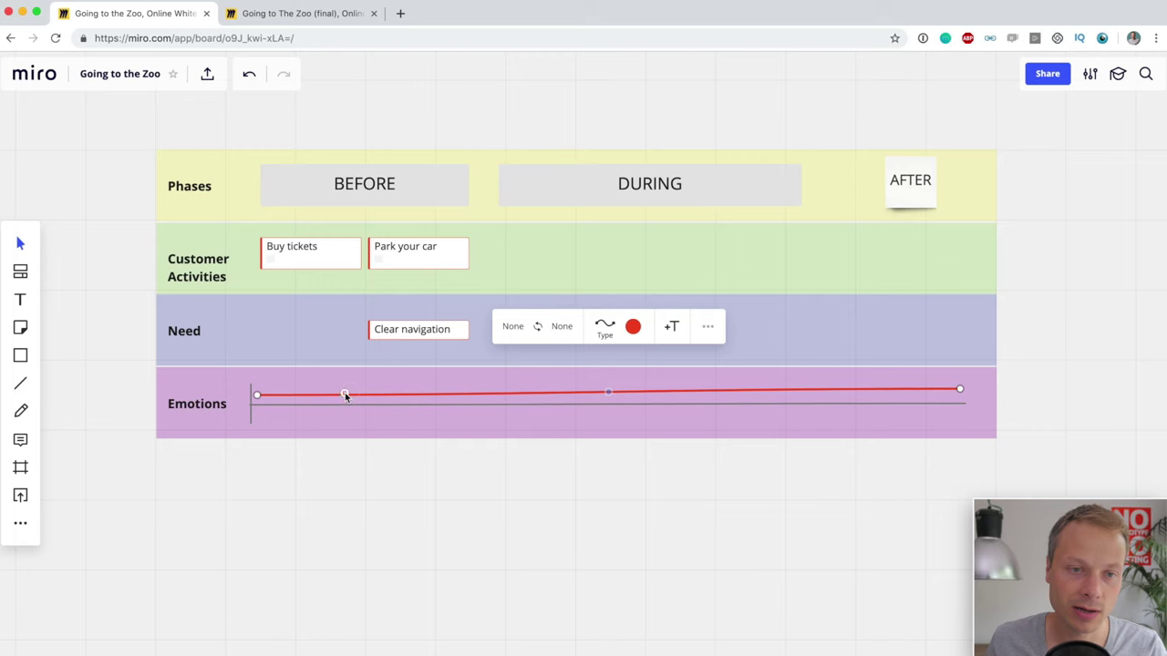
left_click_drag(259, 396, 253, 404)
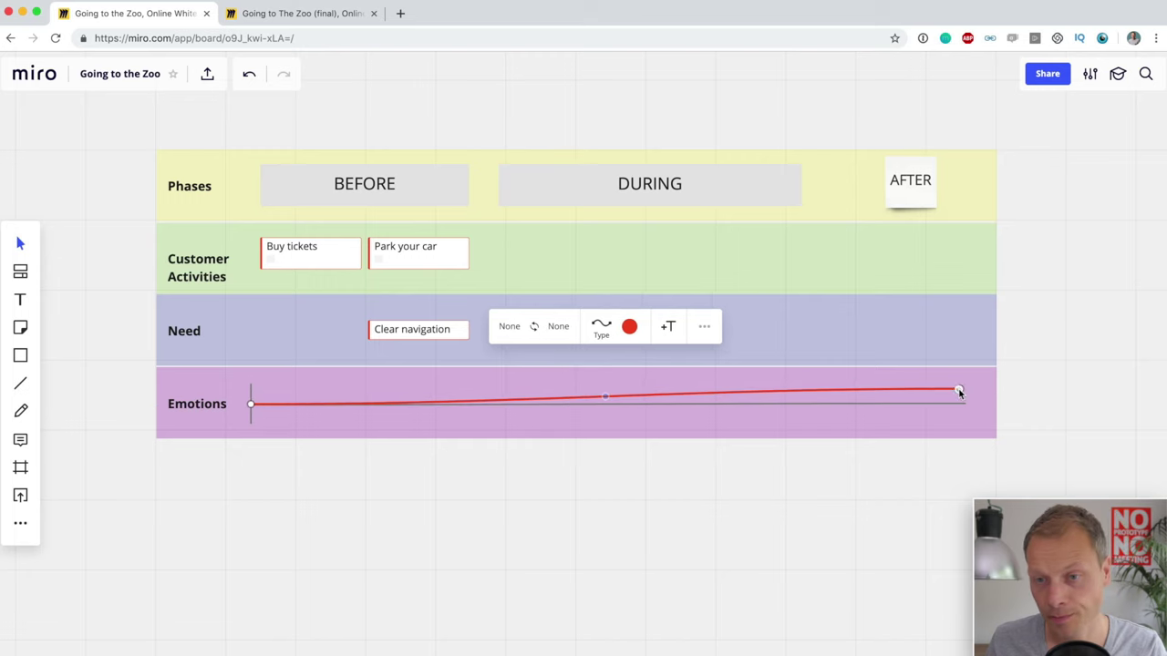
left_click_drag(959, 392, 963, 402)
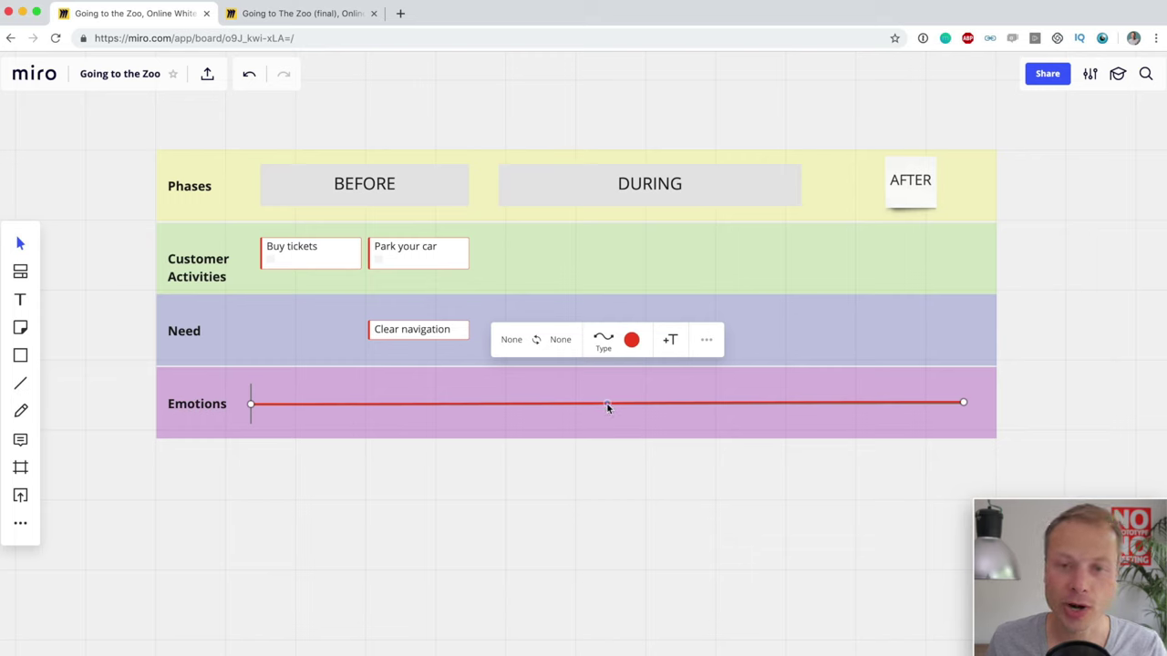
Bend the red line into a wave with alternating high and low points around the axis from BEFORE through to AFTER
left_click_drag(608, 405, 307, 394)
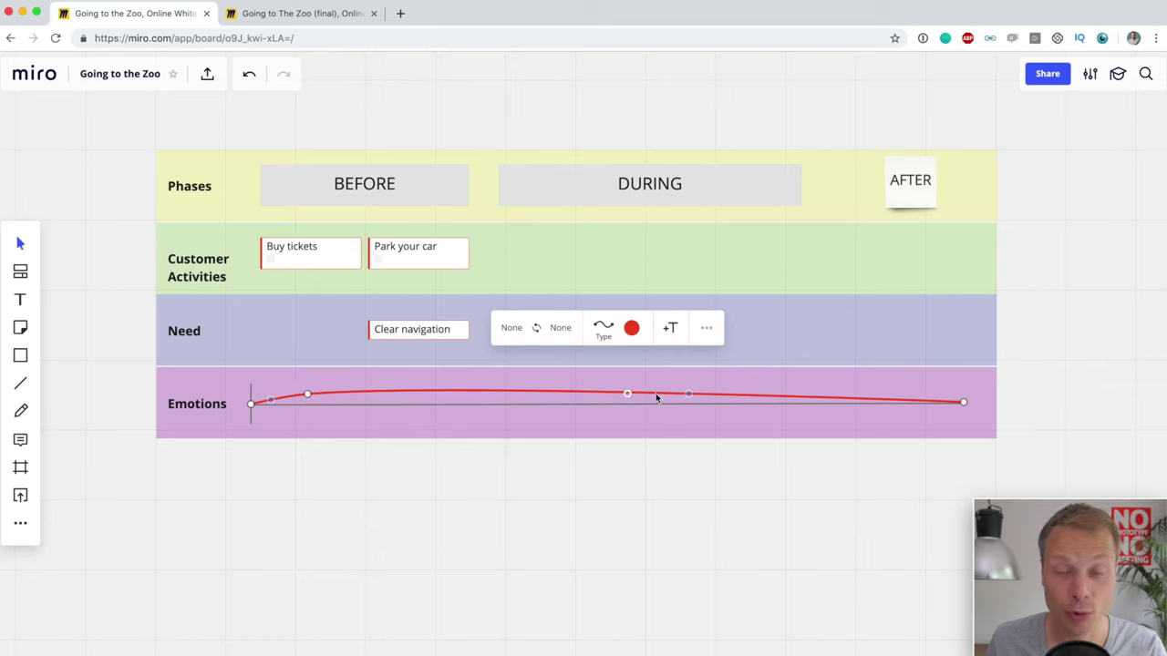
left_click_drag(655, 394, 347, 413)
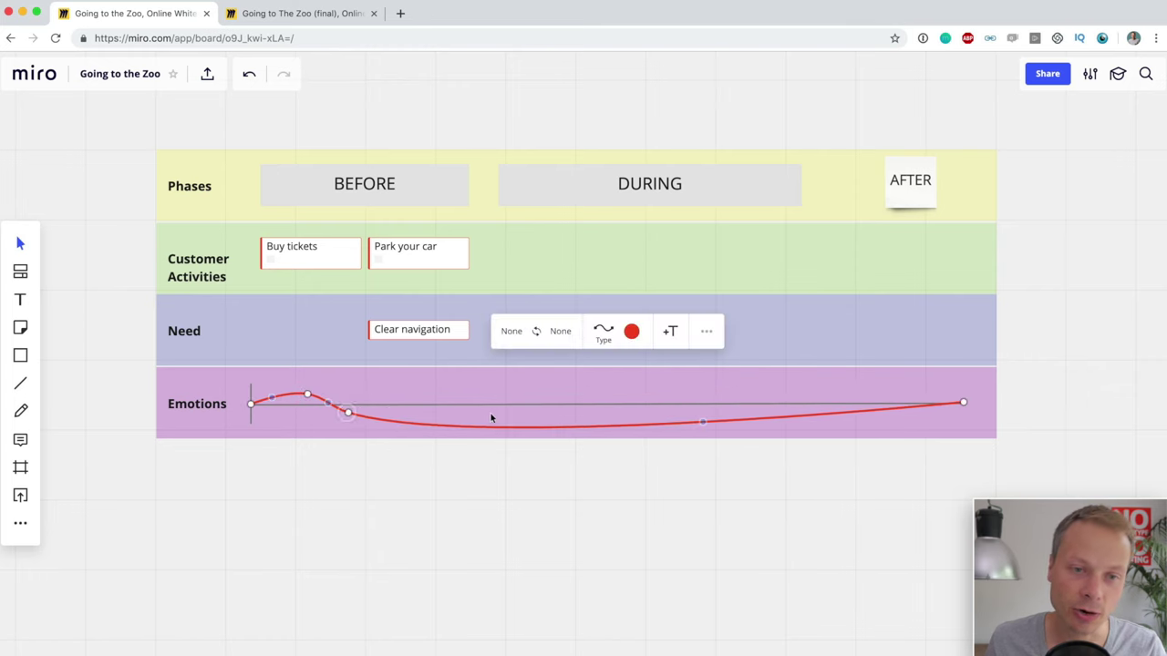
left_click_drag(703, 427, 426, 393)
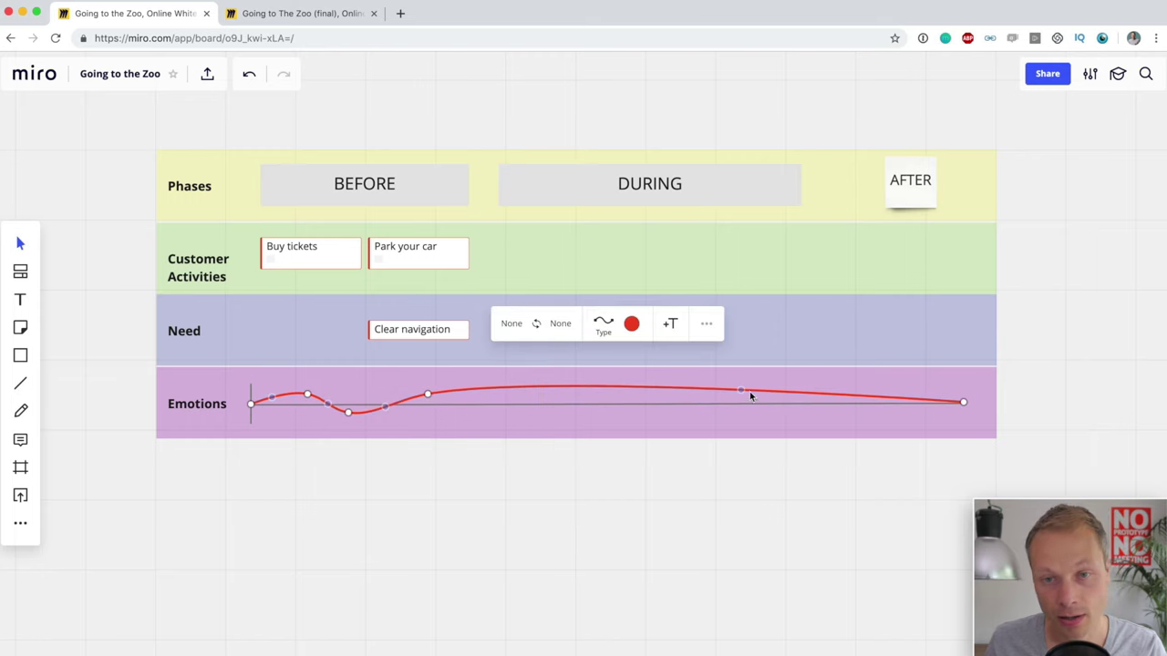
left_click_drag(741, 393, 468, 412)
left_click_drag(753, 422, 599, 418)
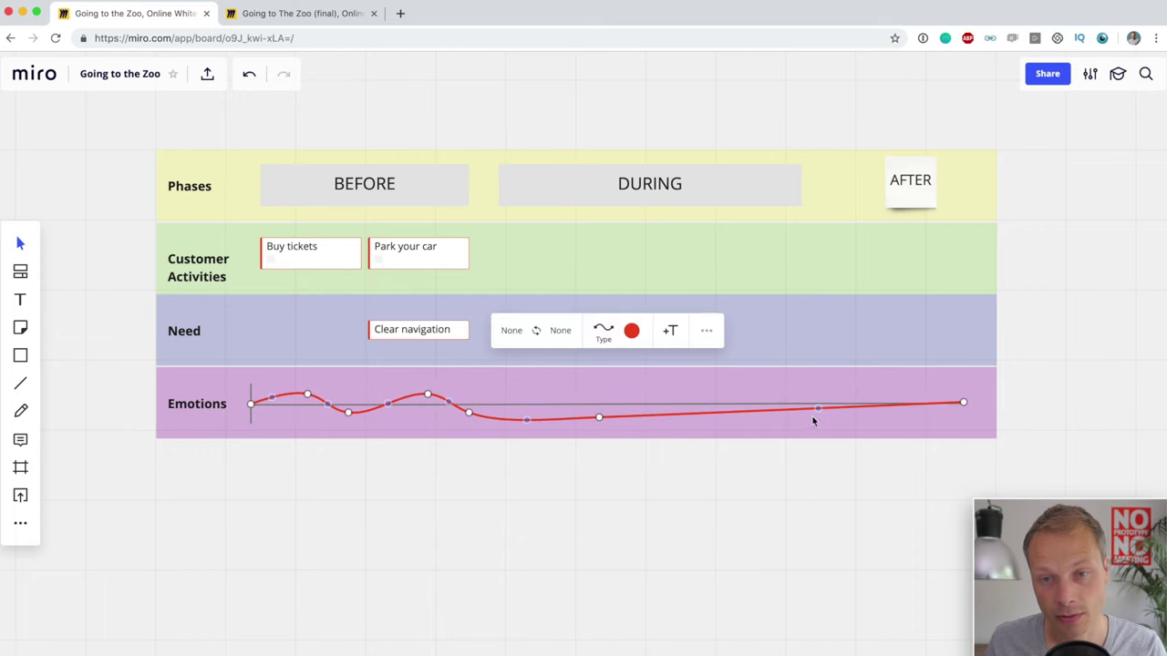
left_click_drag(816, 410, 716, 384)
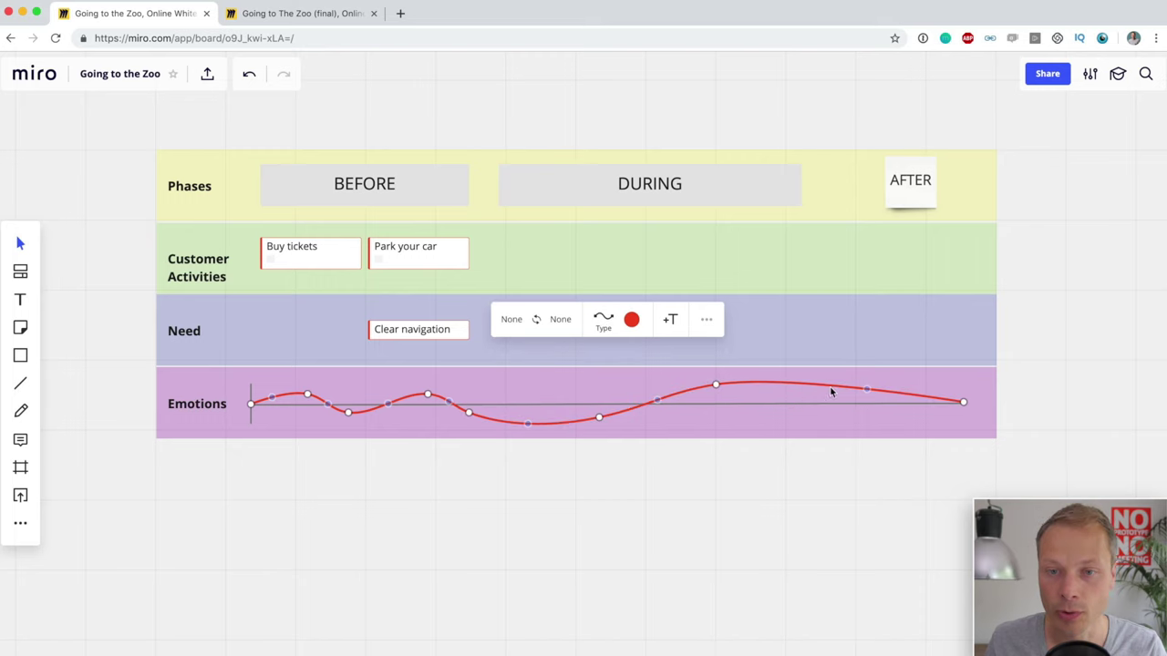
left_click_drag(866, 394, 819, 417)
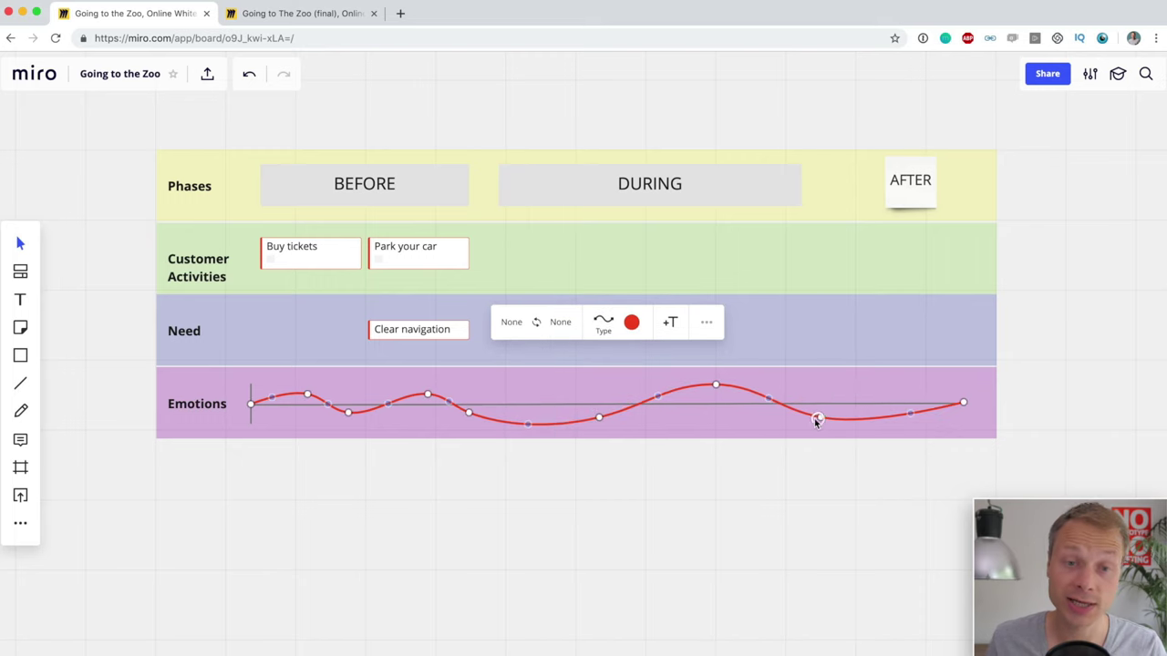
Raise the red curve's first low point above the axis to form one broad peak beneath the BEFORE phase
left_click_drag(352, 411, 356, 386)
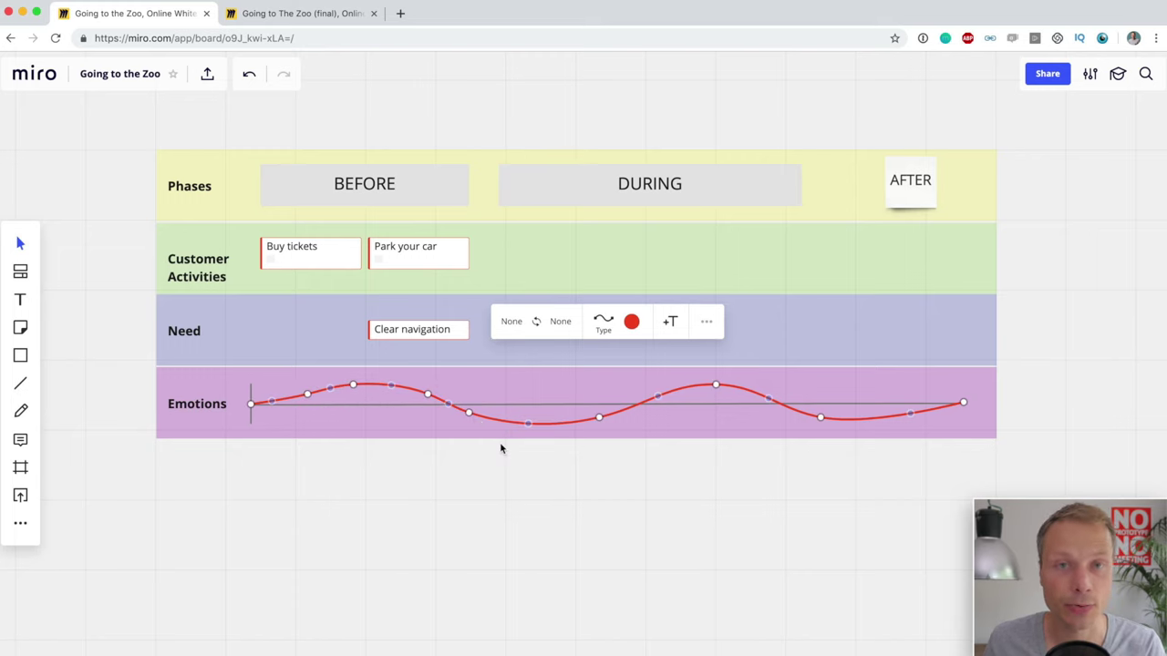
scroll(523, 443, "right", 3)
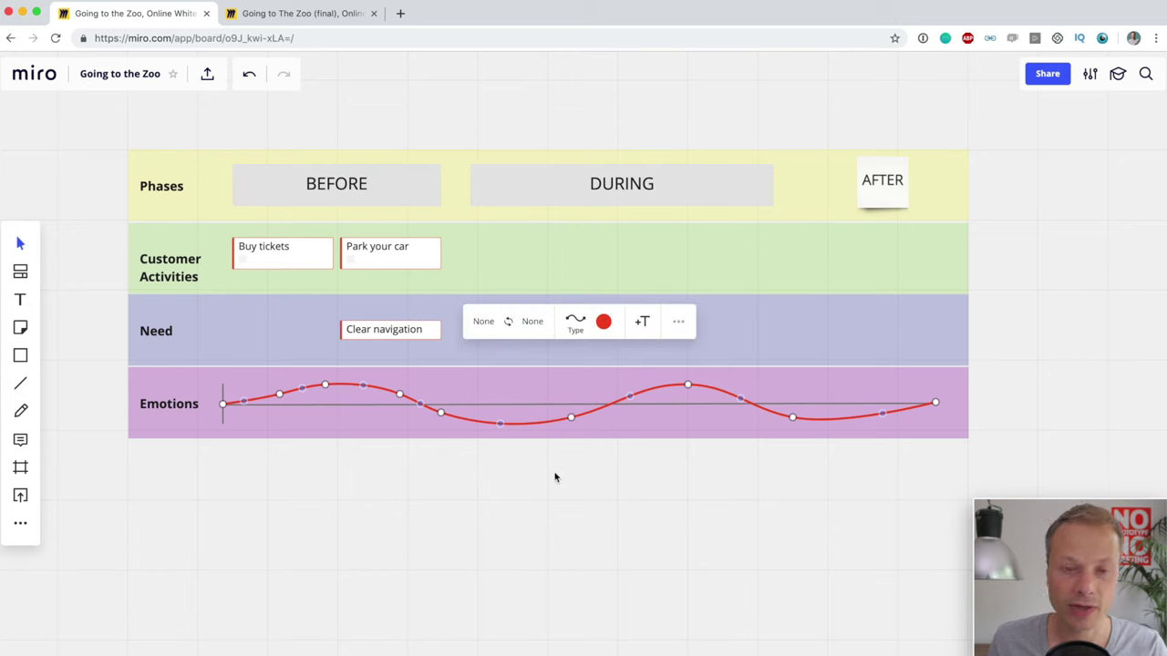
left_click(511, 479)
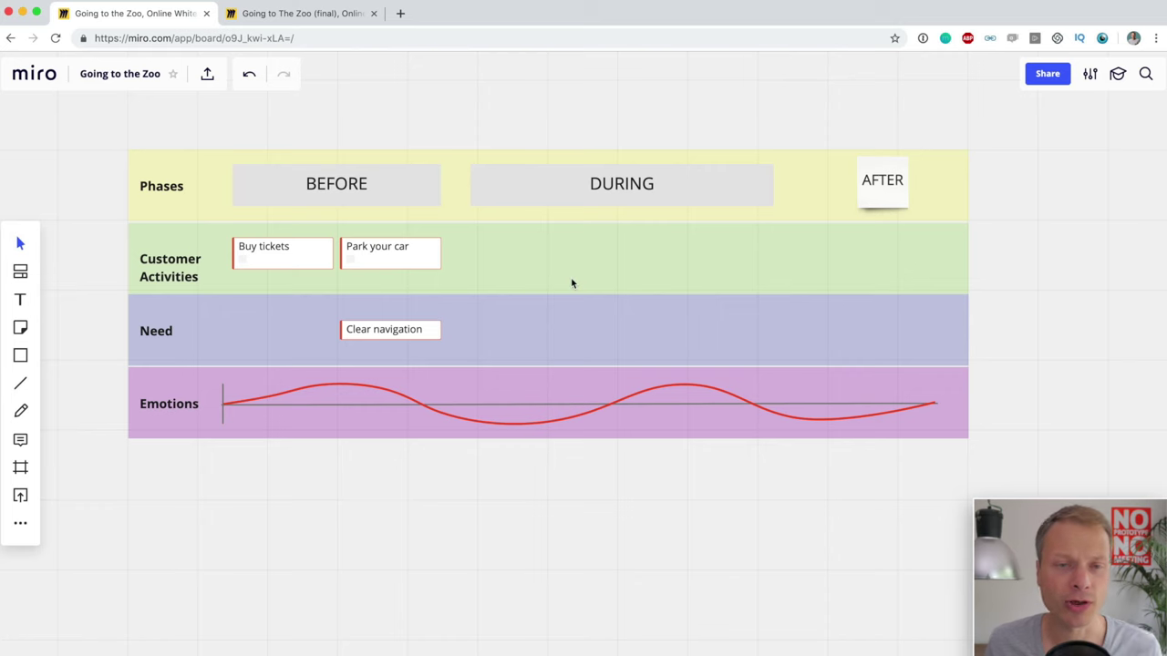
Open the "Park your car" card to review its research notes, and close it again
left_click(393, 260)
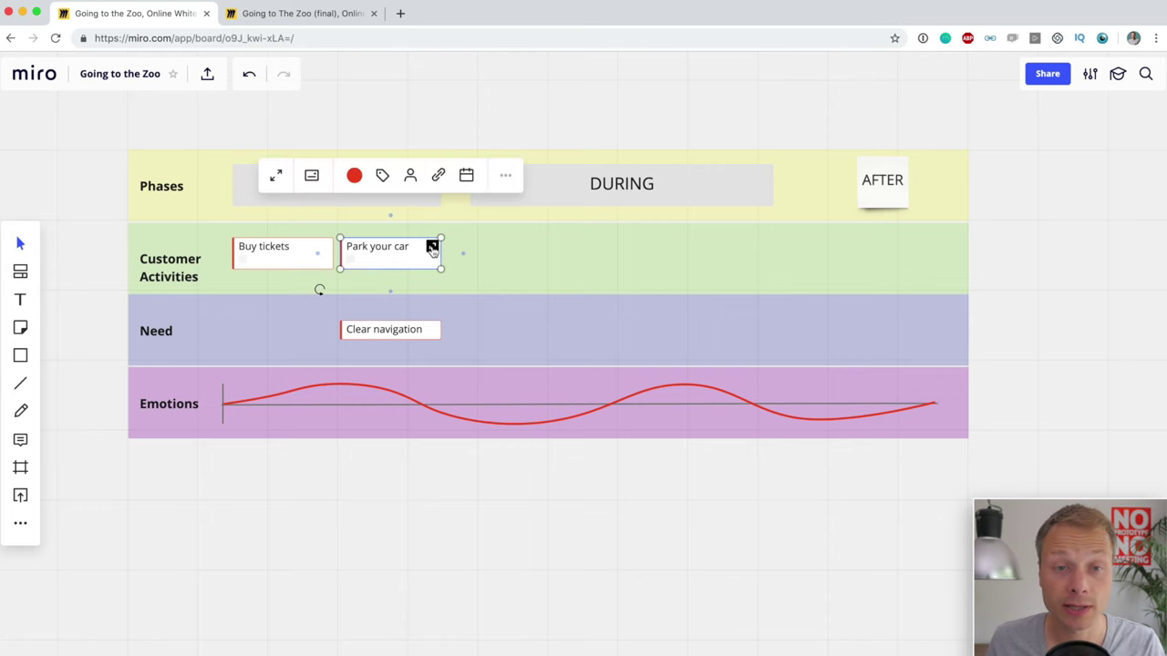
left_click(433, 246)
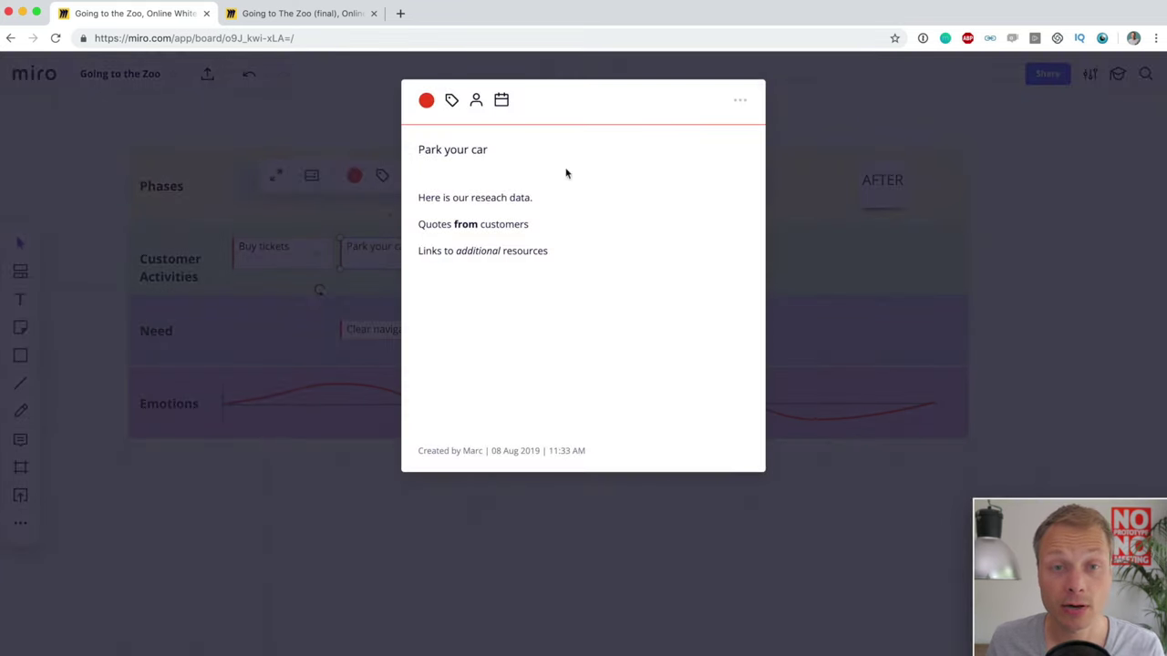
left_click(817, 111)
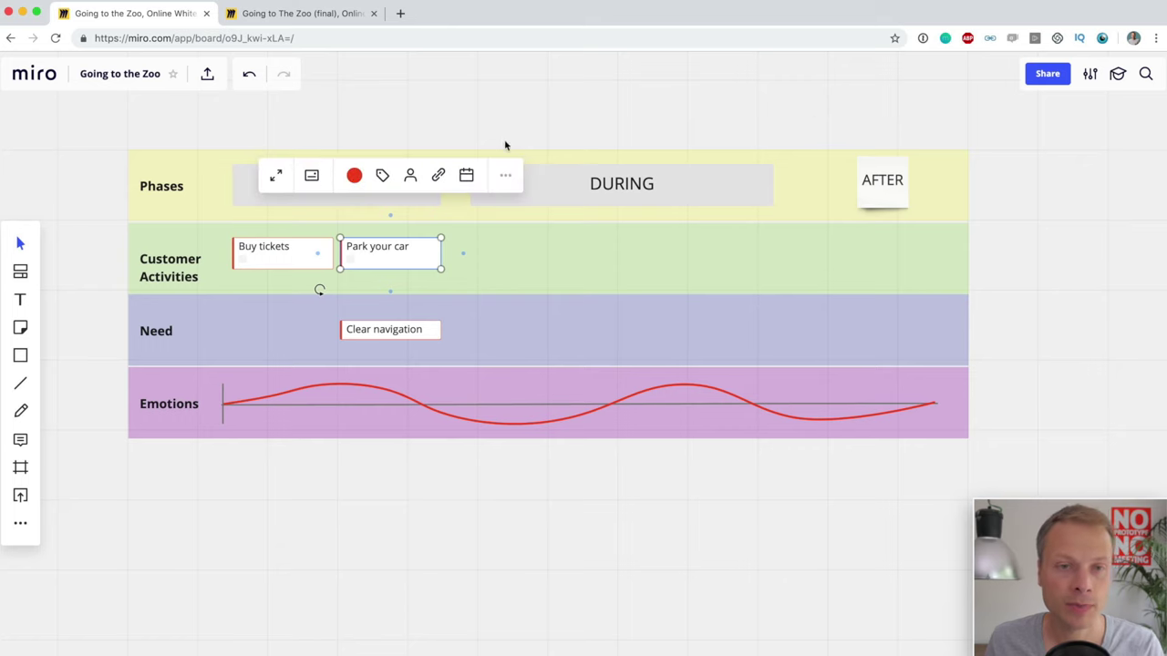
left_click(179, 122)
Add the comment "This would be additional information about this card" to the BEFORE phase block and check its marker
left_click(247, 202)
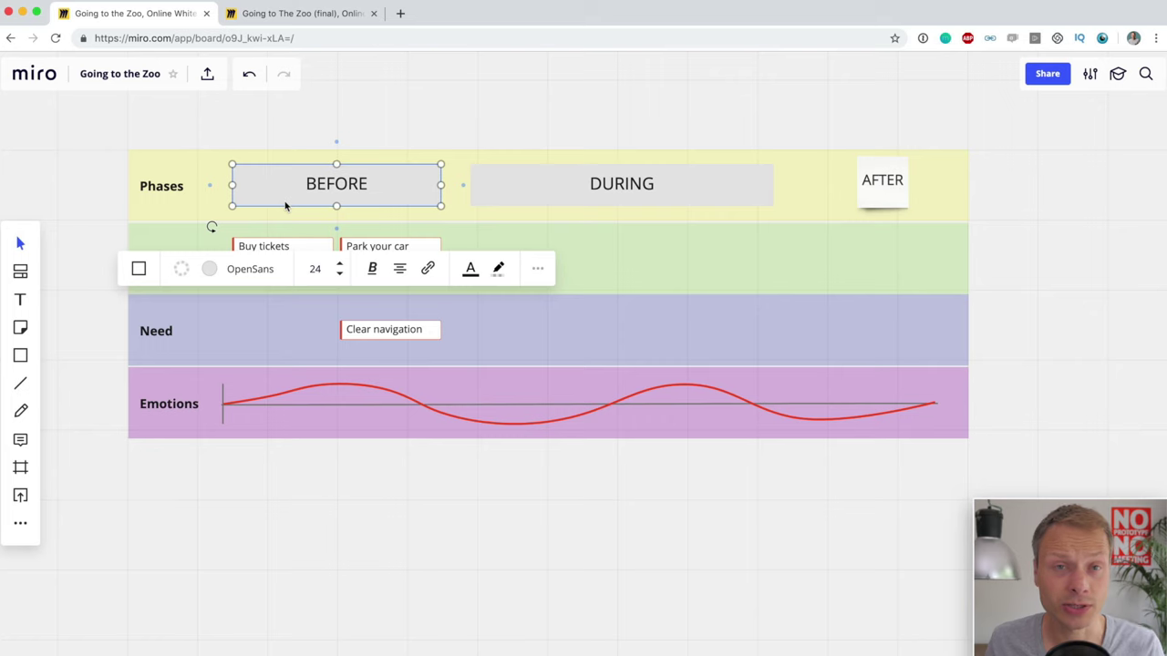
right_click(273, 203)
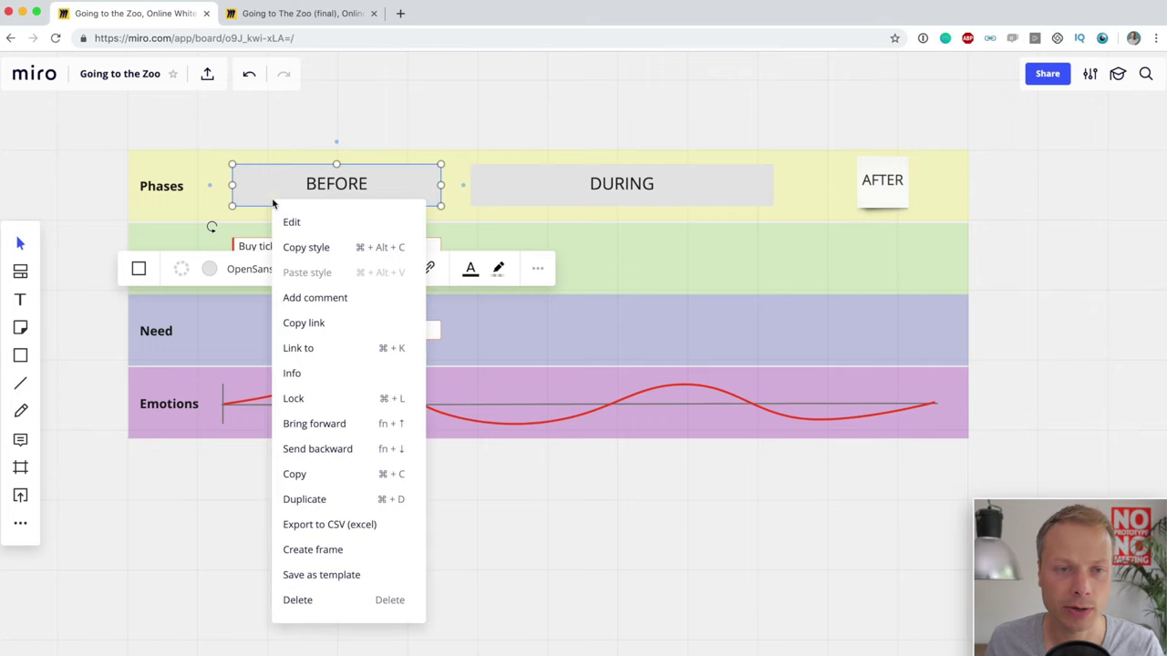
left_click(338, 301)
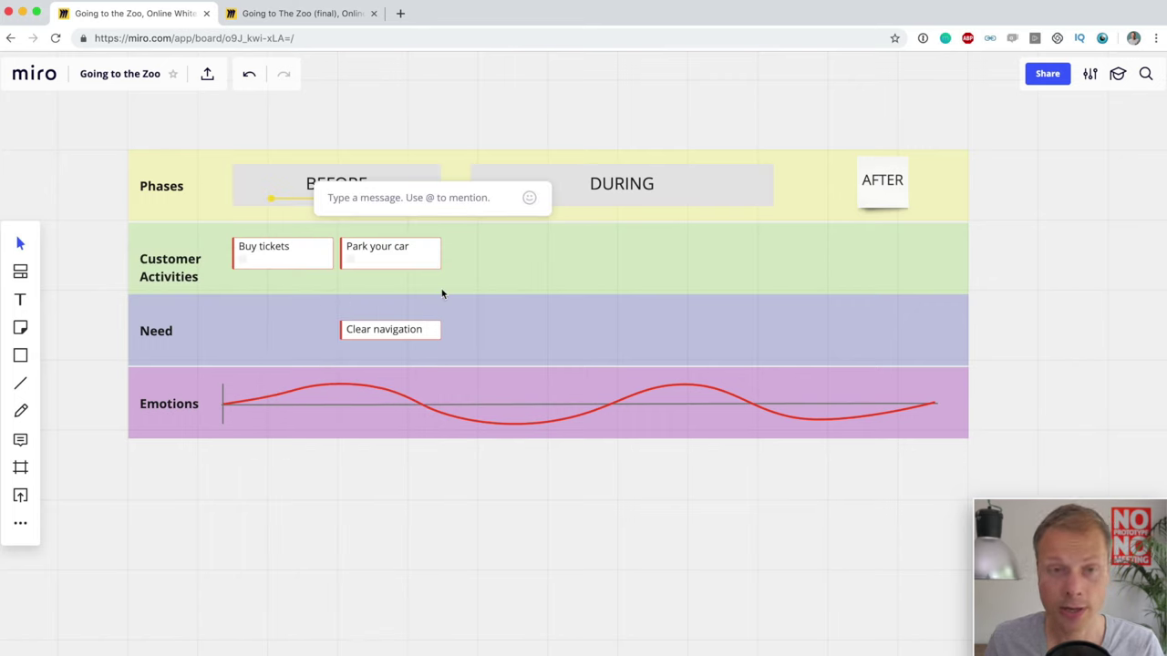
type("This woul")
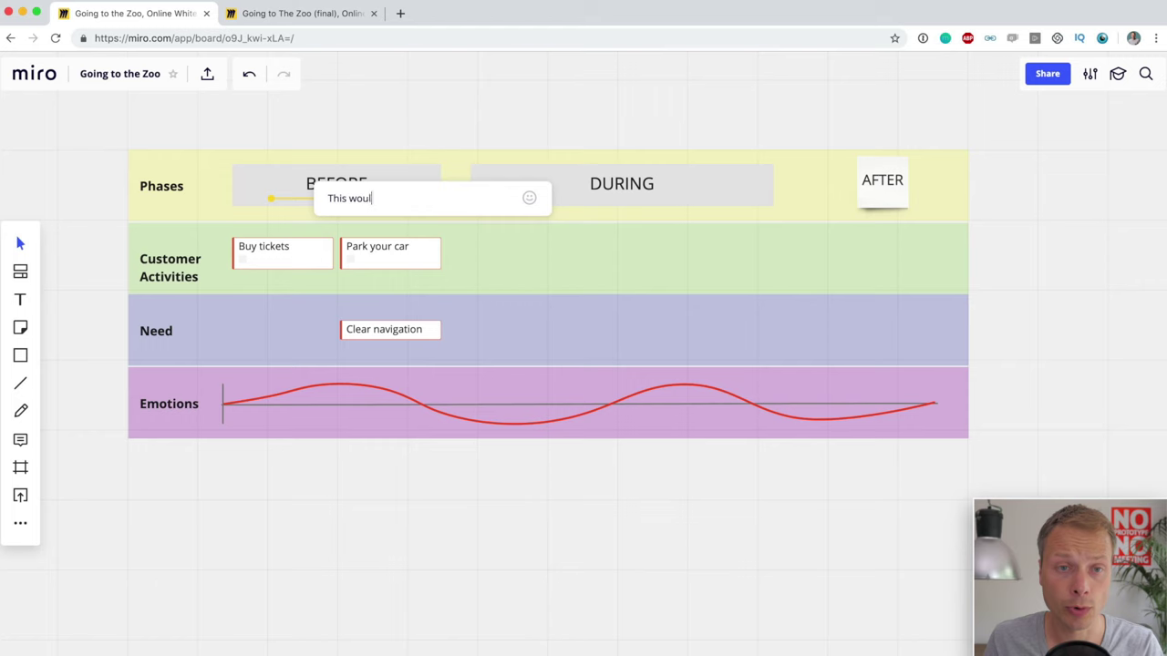
type("d be additional")
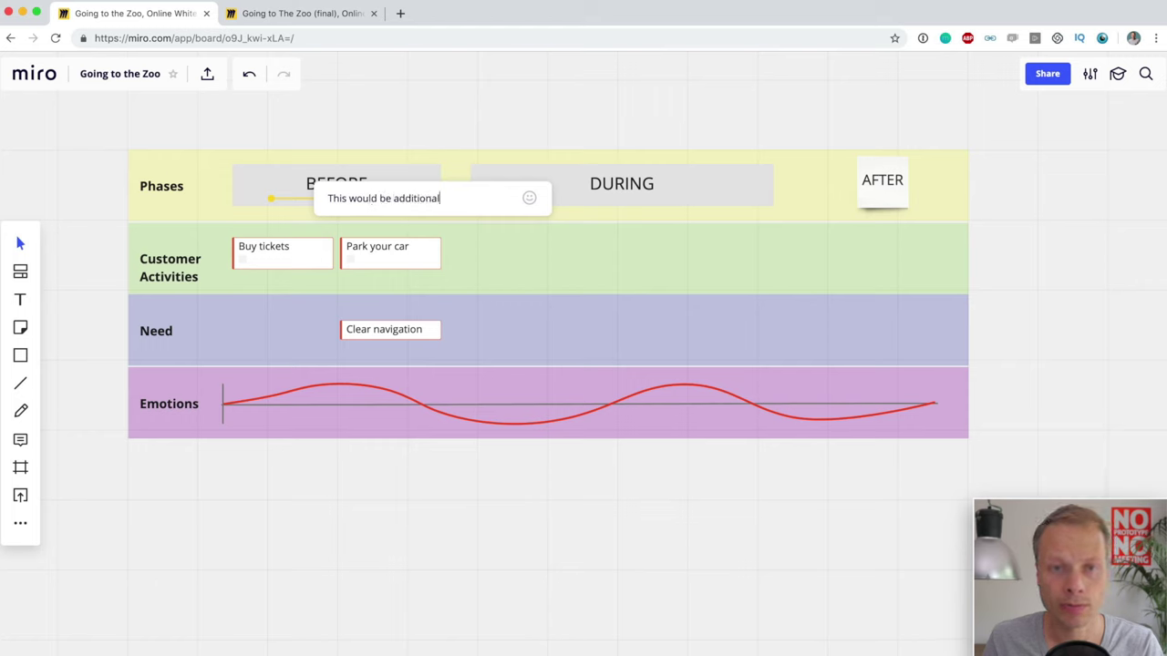
type(" information abo")
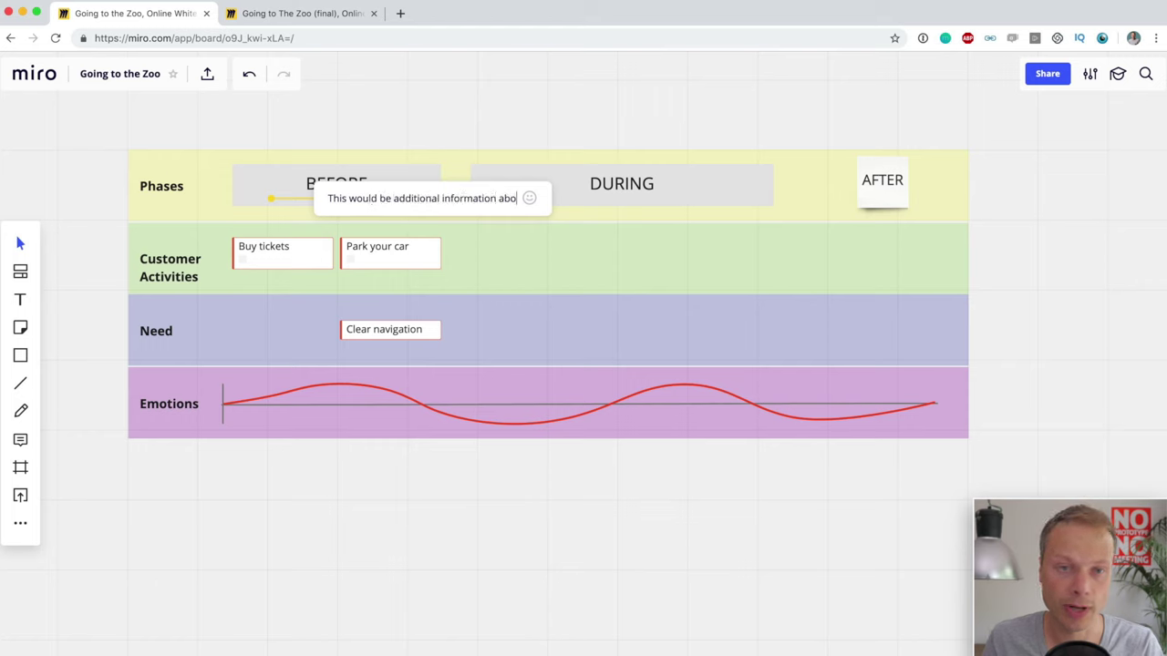
type("ut this c")
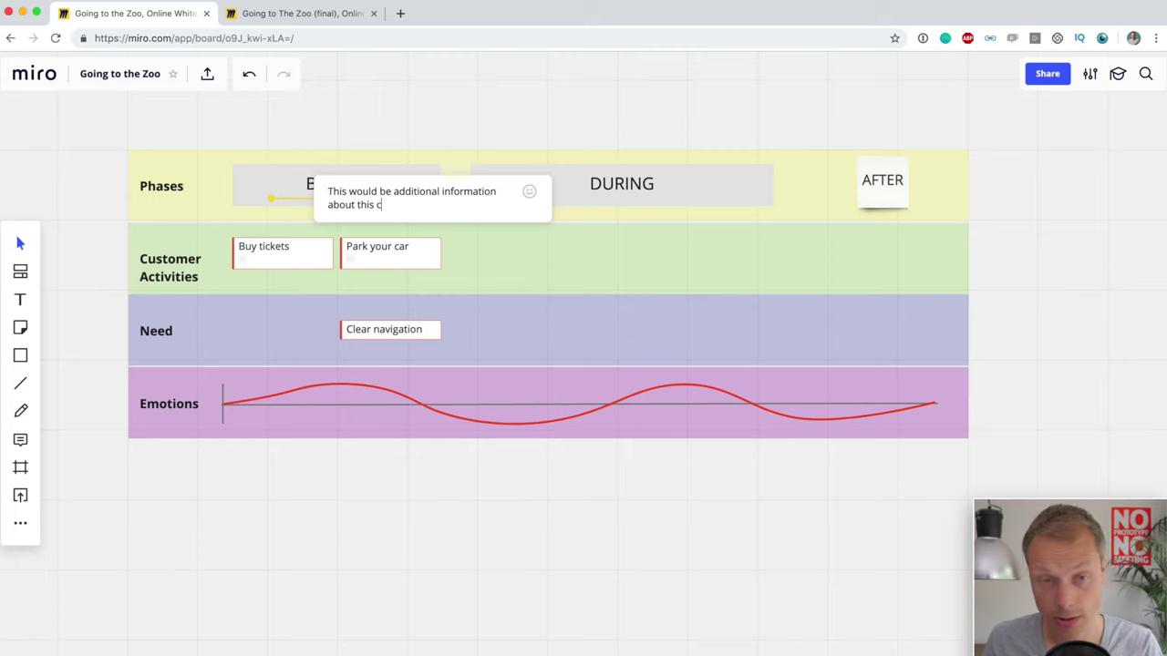
type("ard")
key("Return")
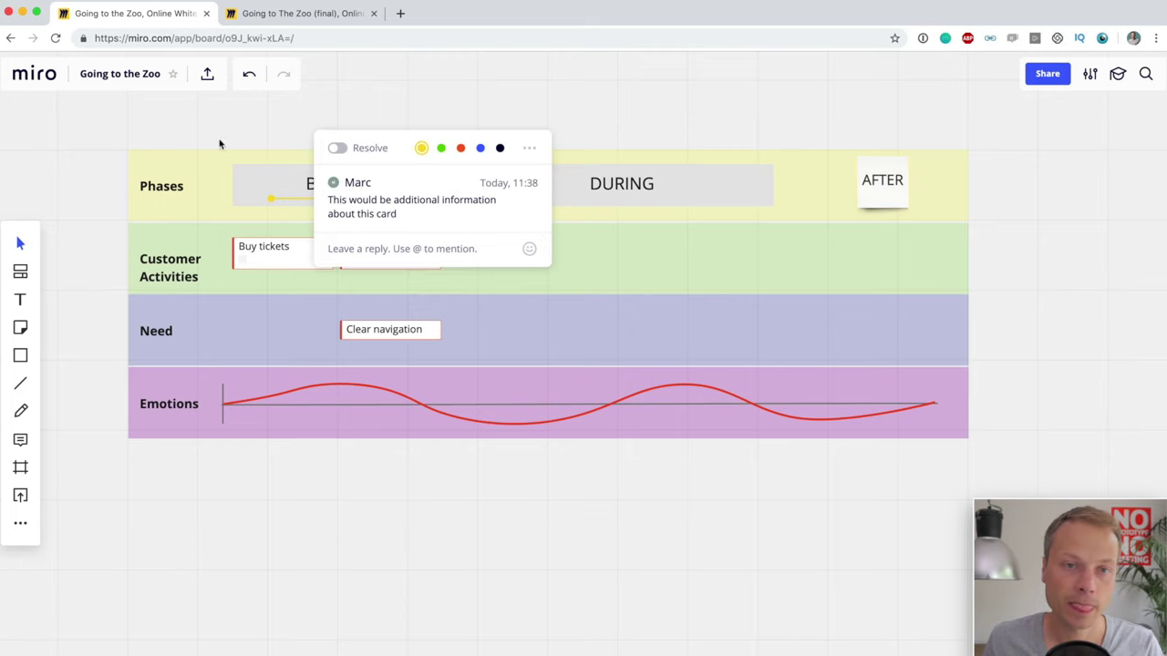
left_click(219, 142)
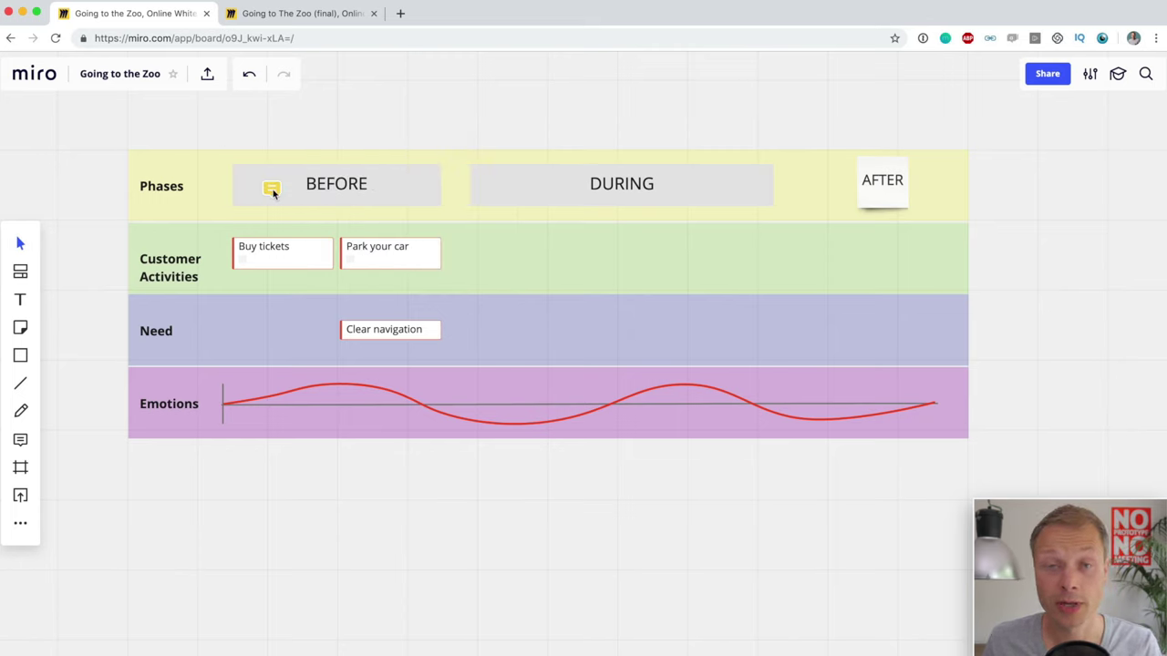
left_click(273, 192)
left_click(254, 146)
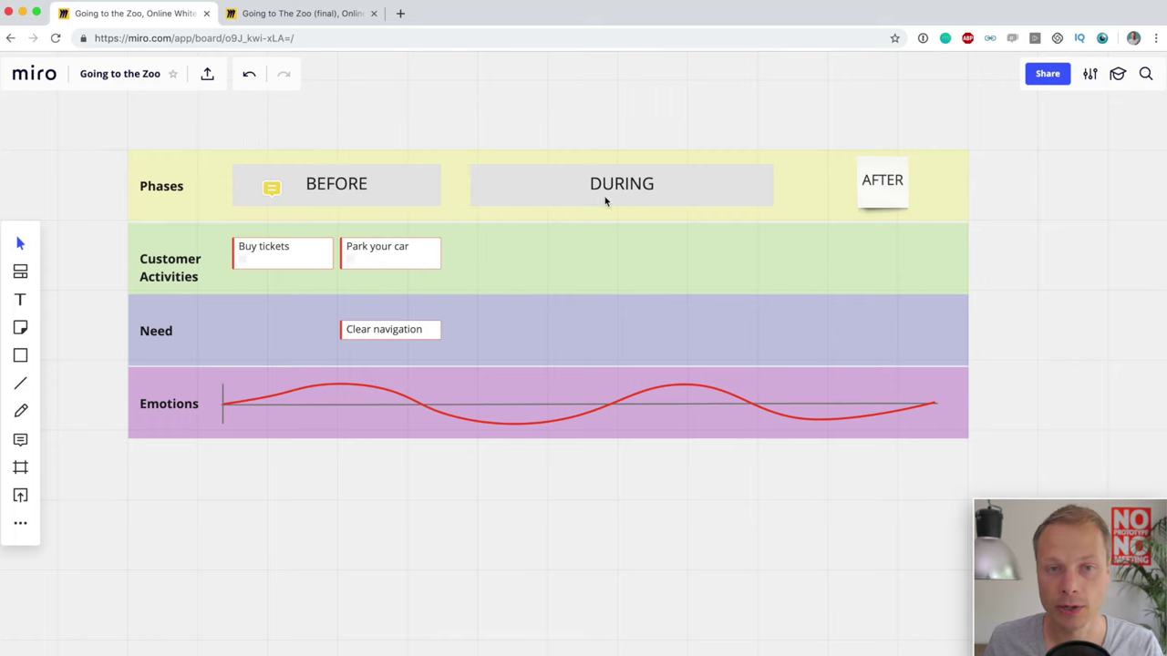
left_click(354, 392)
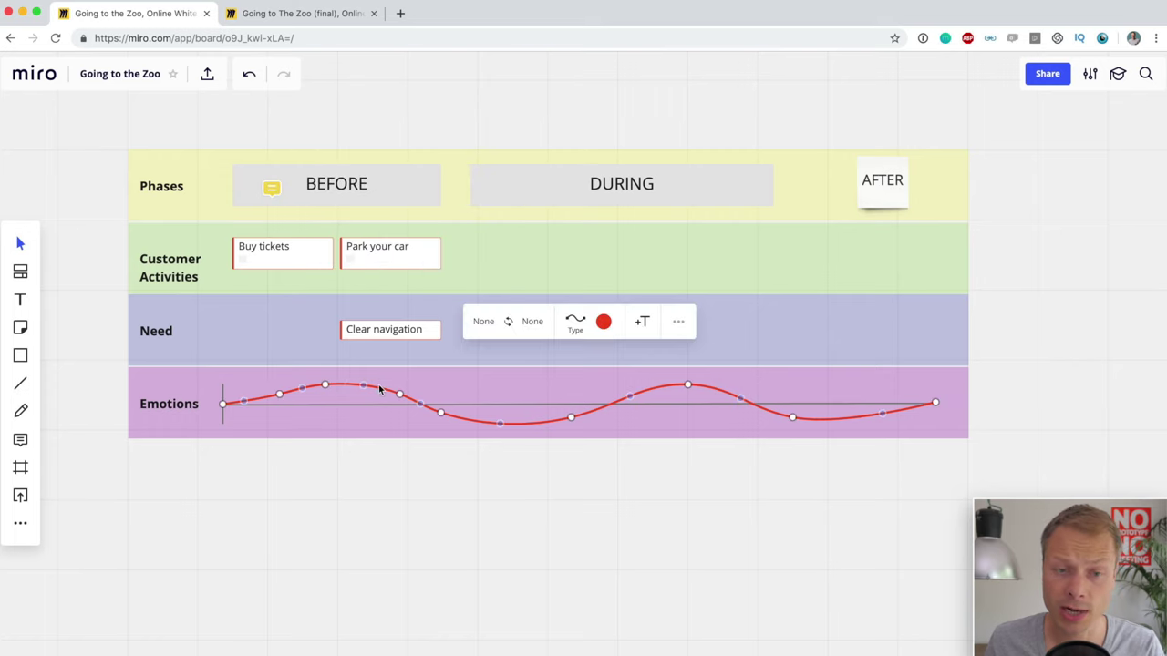
right_click(377, 387)
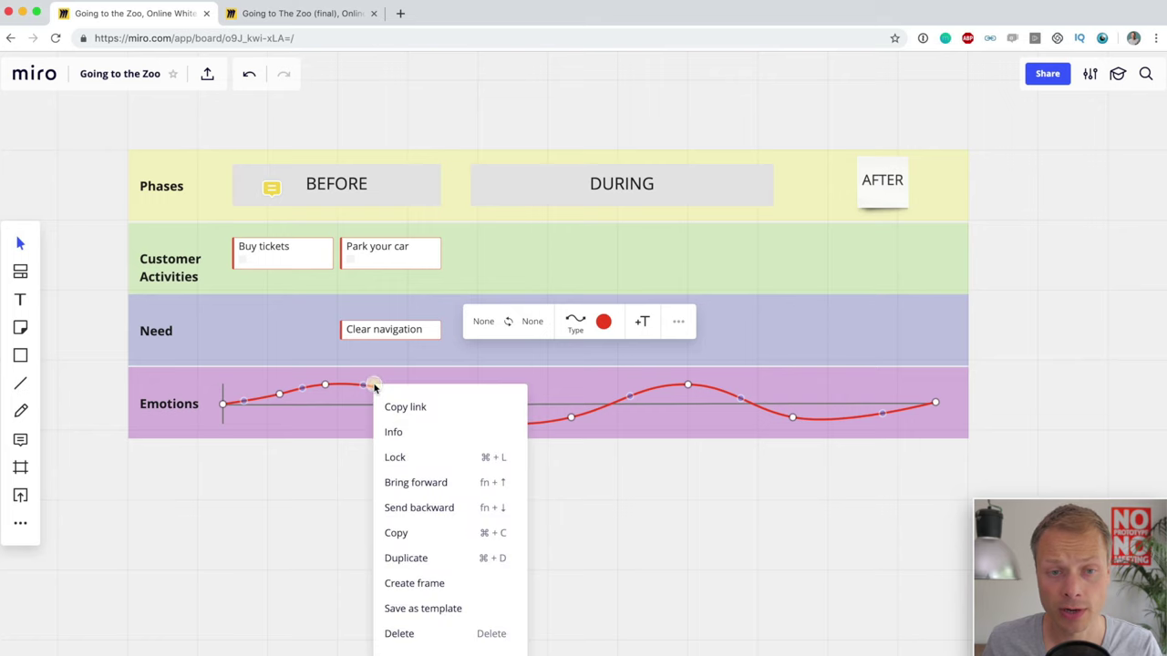
left_click(270, 462)
left_click(326, 432)
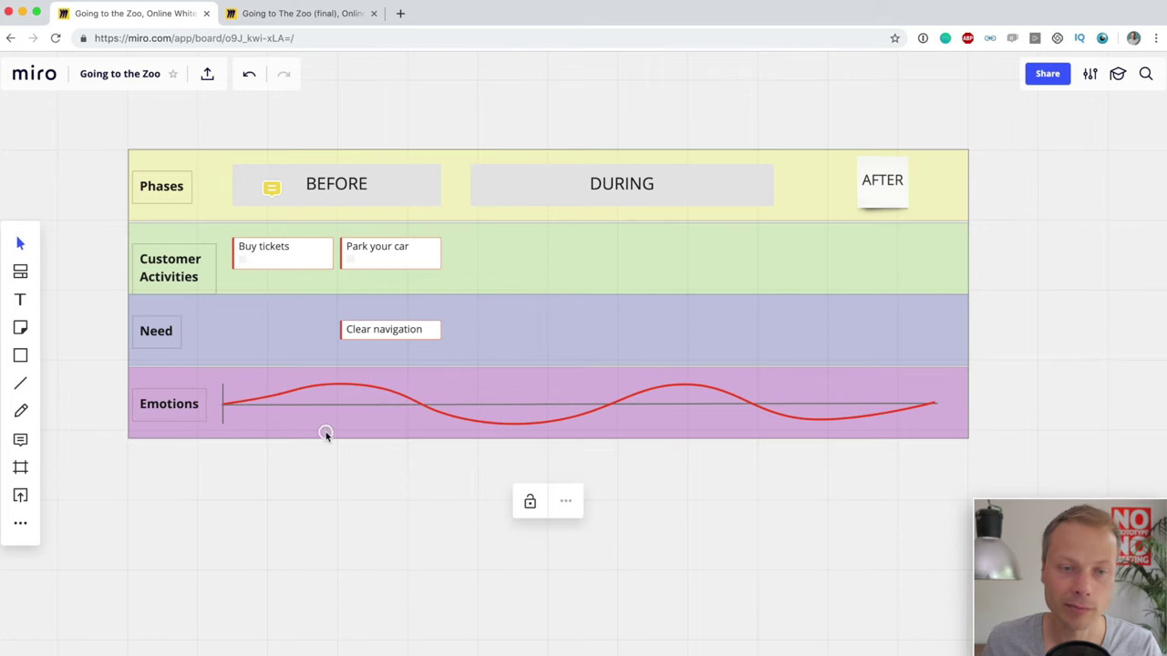
right_click(390, 333)
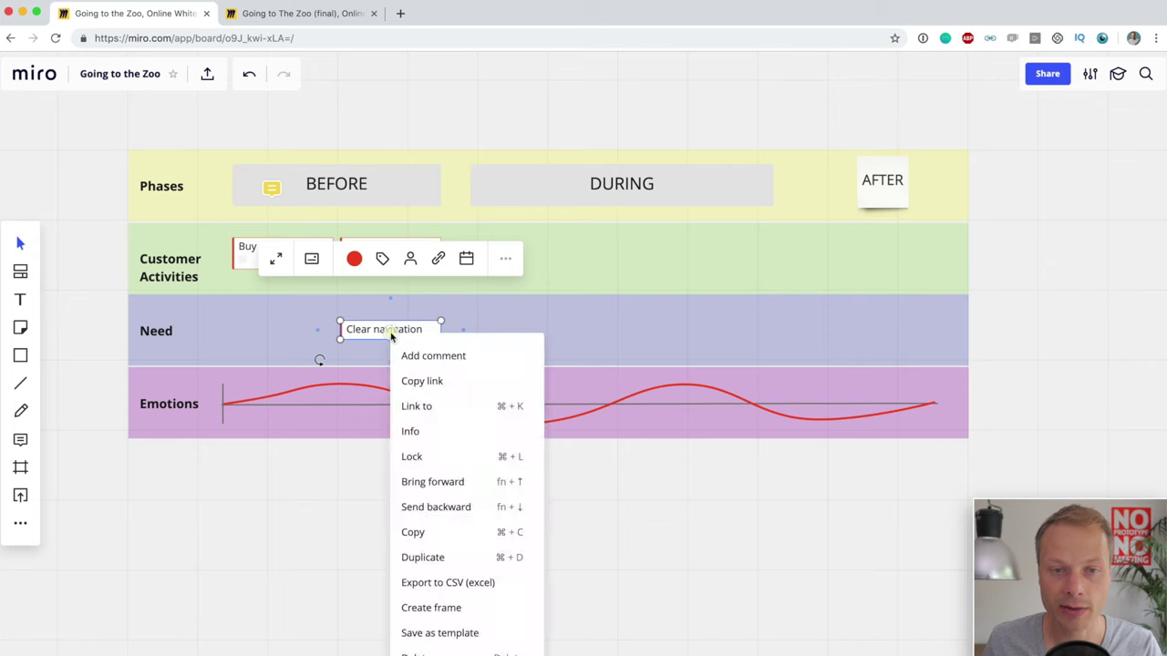
left_click(556, 305)
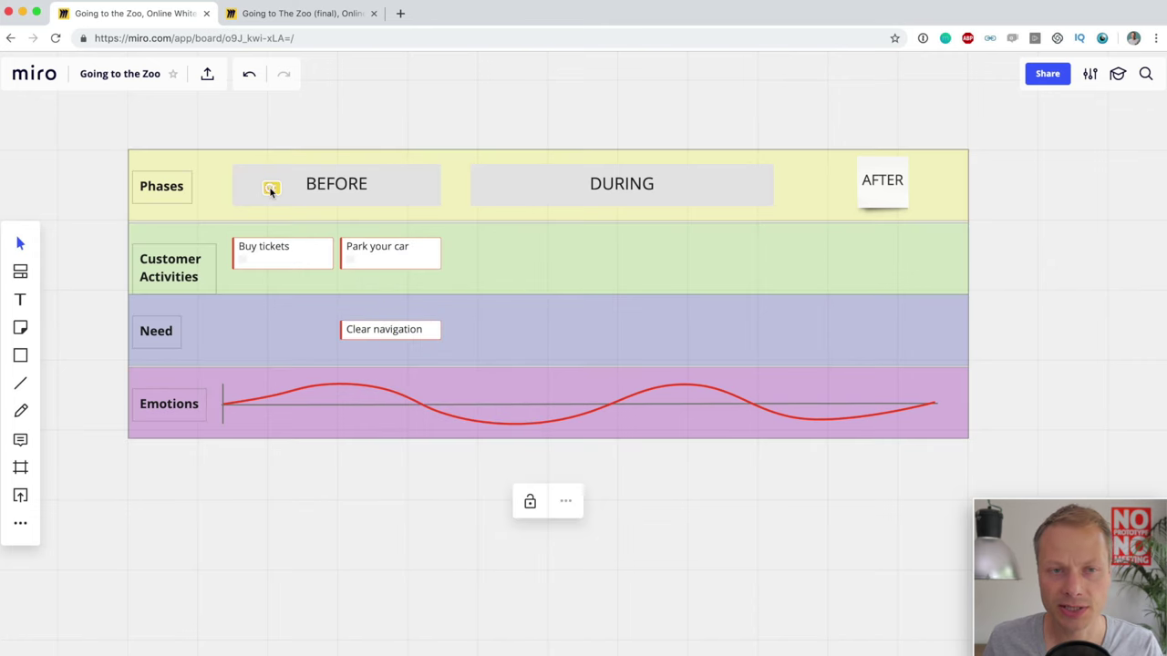
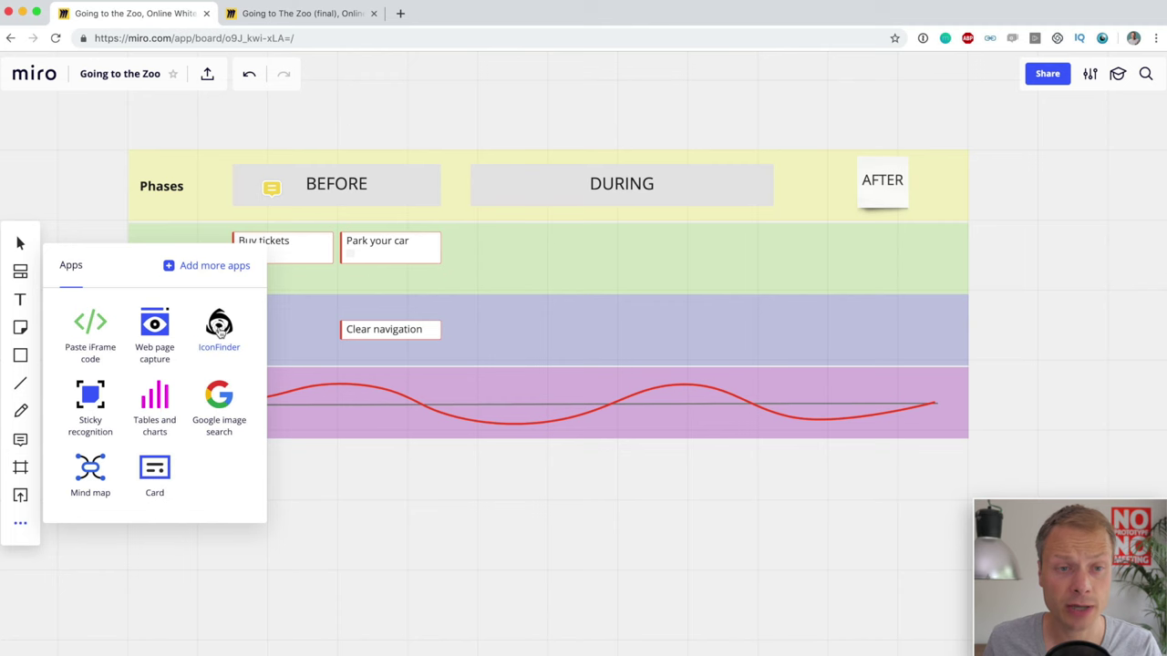
Search IconFinder for "ticket" and place the black outlined pair of tickets, scaled down, at the lower edge of the "Buy tickets" card
key("super+a")
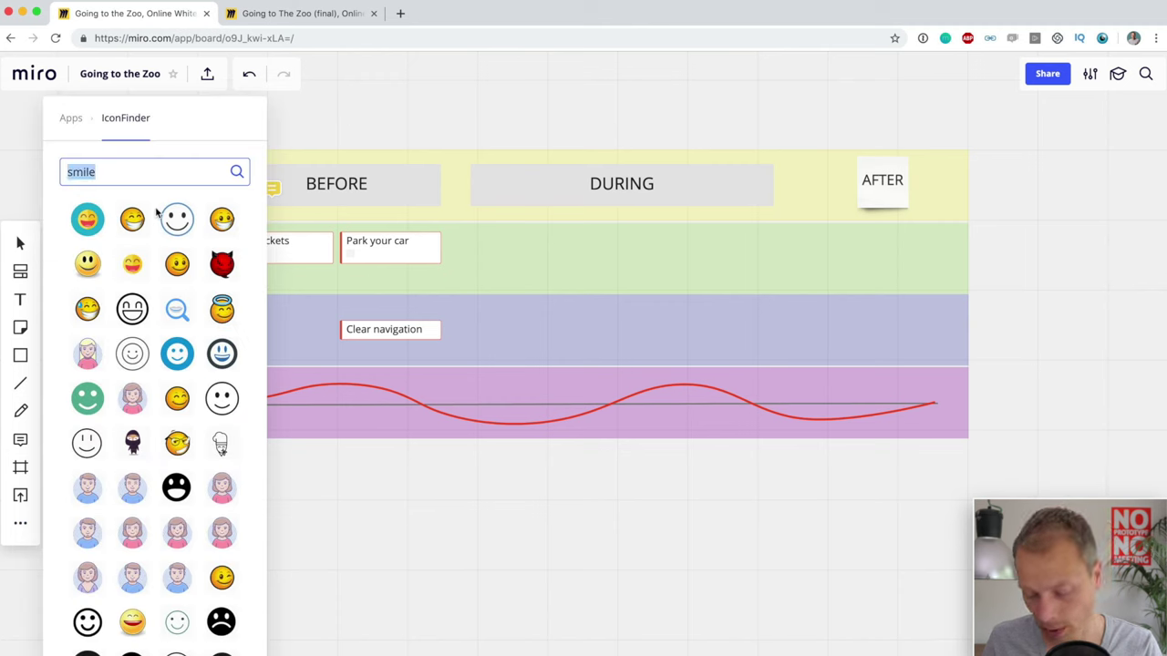
type("ticket")
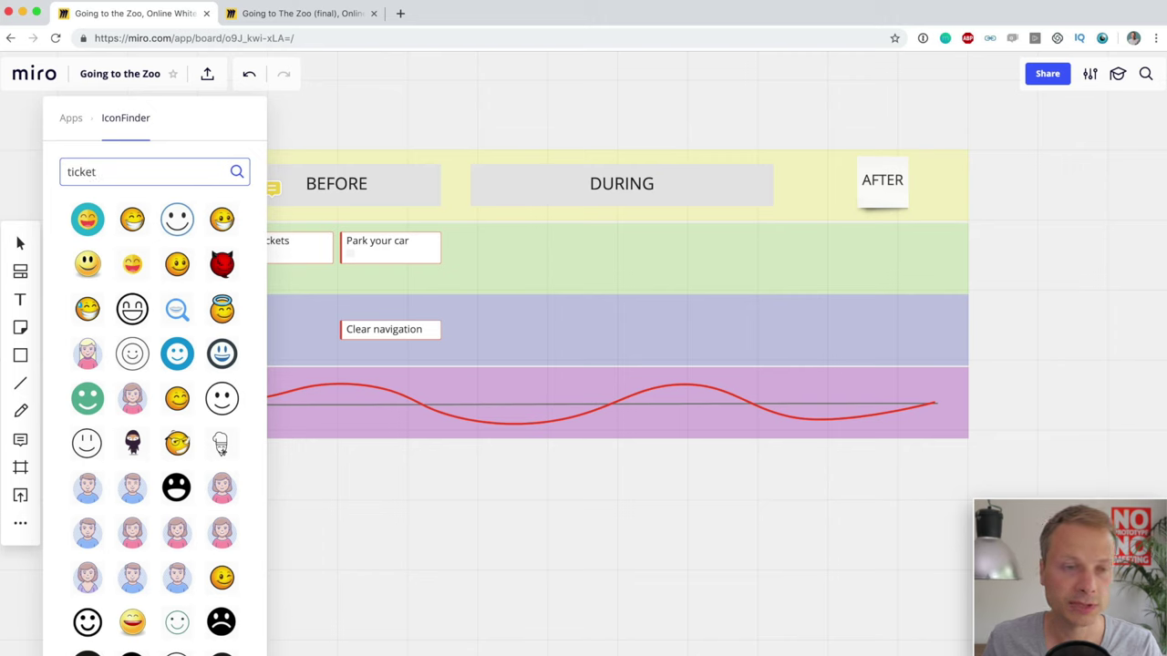
key("Return")
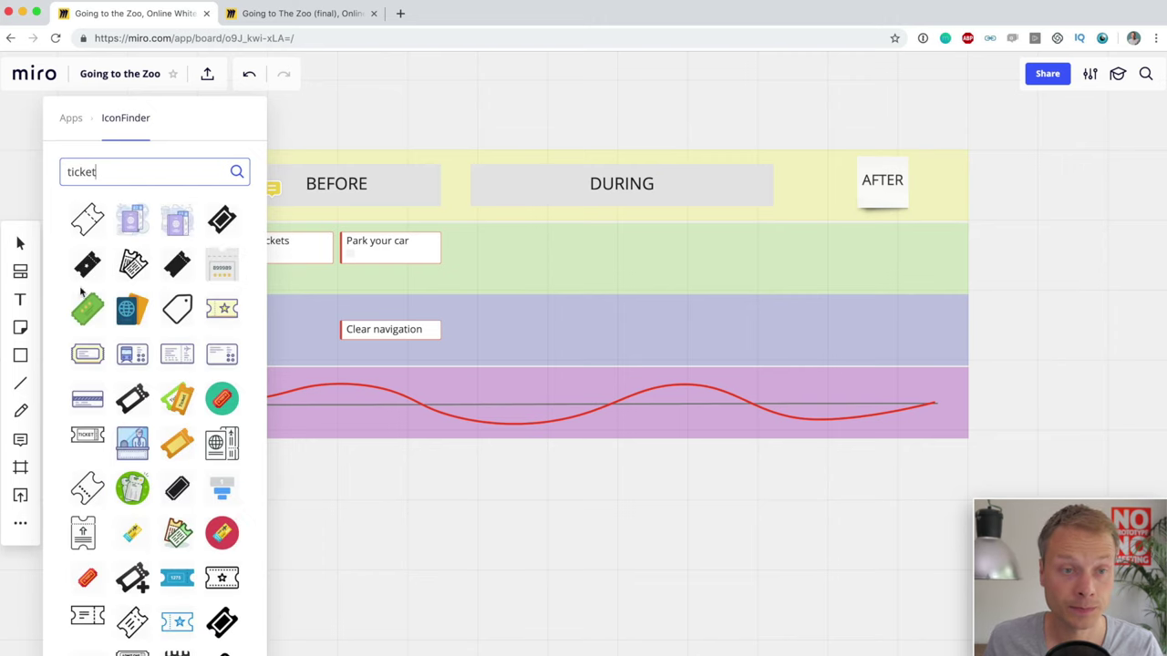
left_click_drag(132, 264, 583, 381)
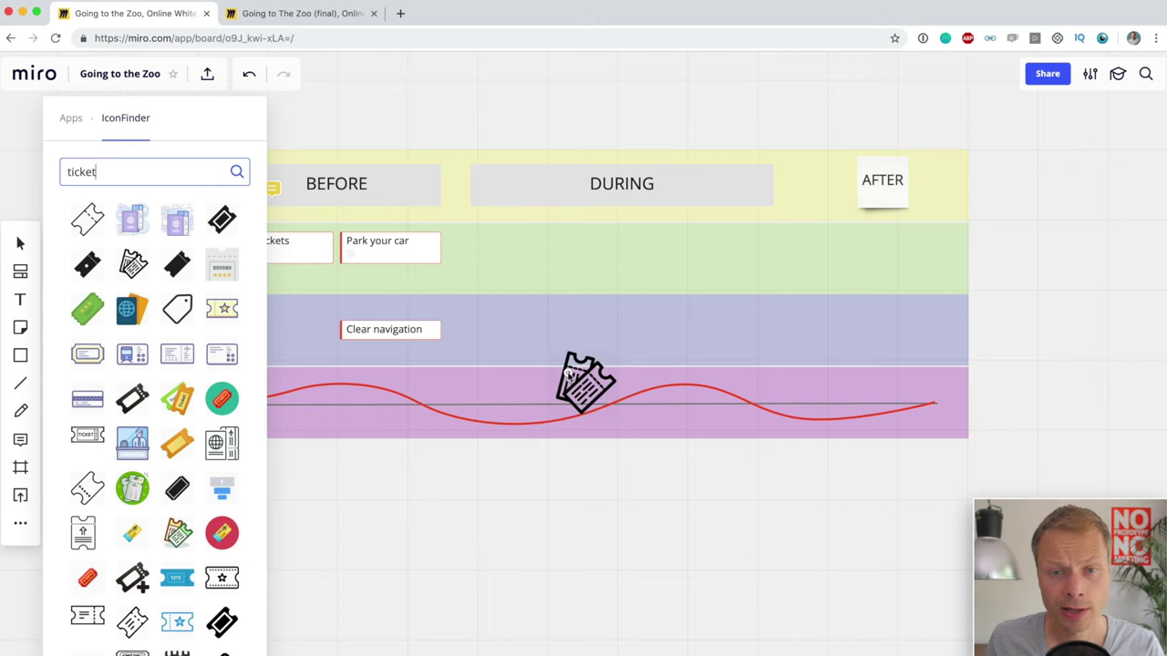
left_click_drag(620, 424, 306, 279)
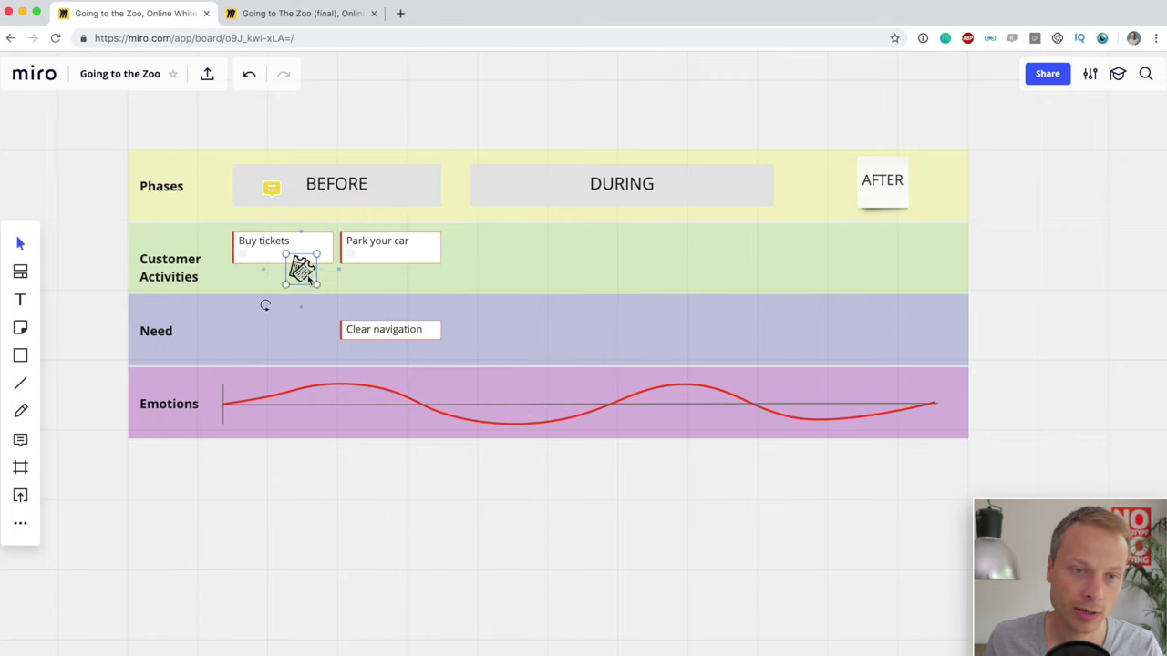
Insert the overhead photo of coloured parked cars from the Google image search for "car park"
left_click(24, 526)
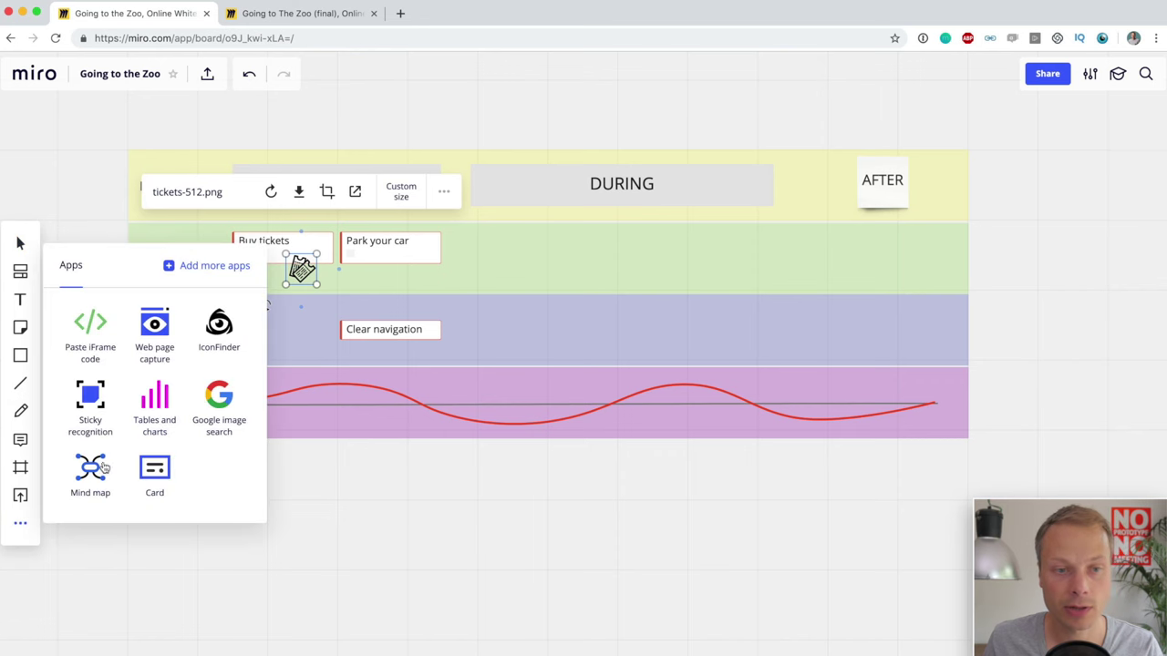
left_click(219, 398)
left_click(438, 178)
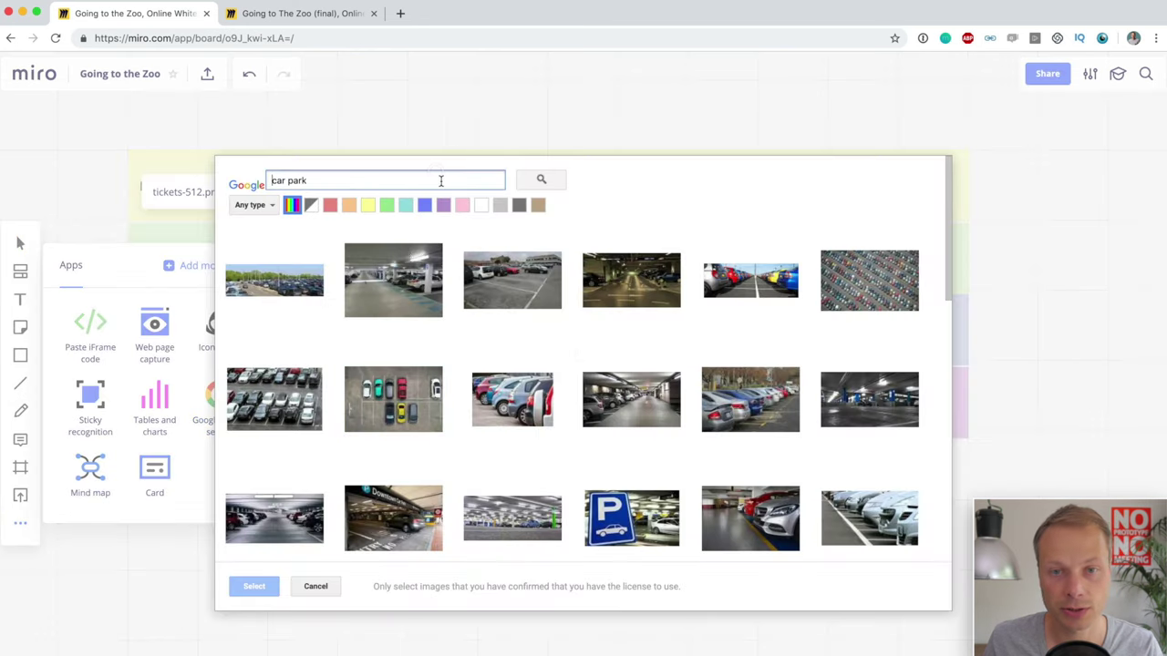
scroll(539, 263, "down", 2)
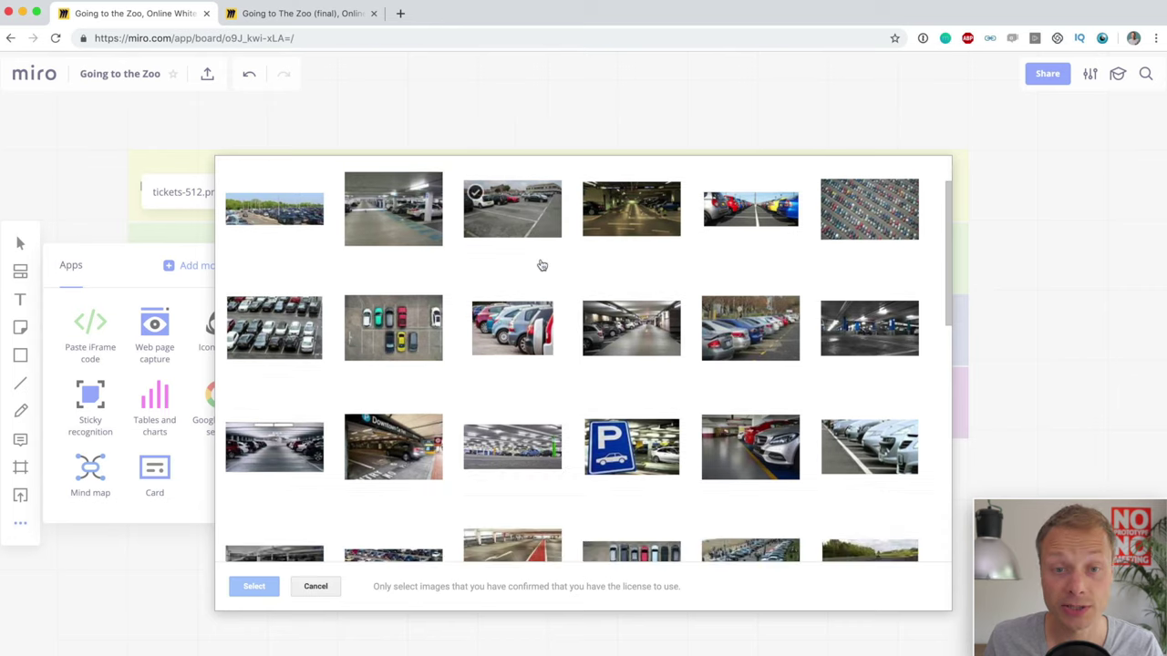
left_click(388, 343)
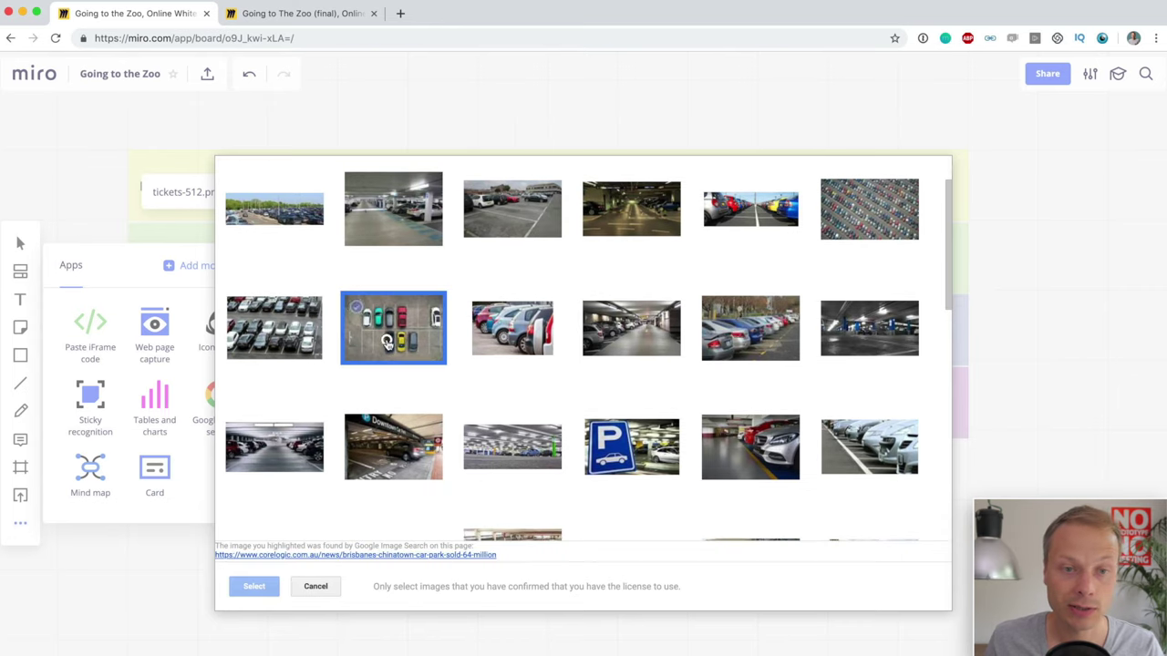
left_click(251, 589)
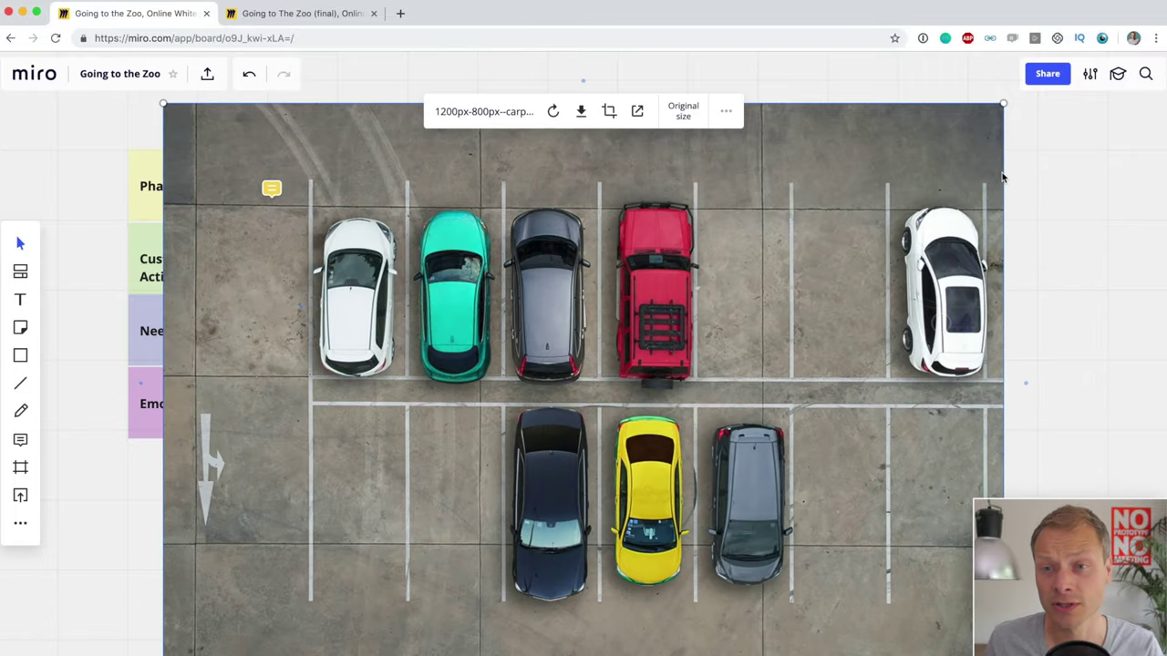
Shrink the parking photo to a thumbnail and place it over the lower part of the "Park your car" card
left_click_drag(1001, 104, 176, 598)
left_click_drag(188, 647, 406, 276)
left_click(458, 560)
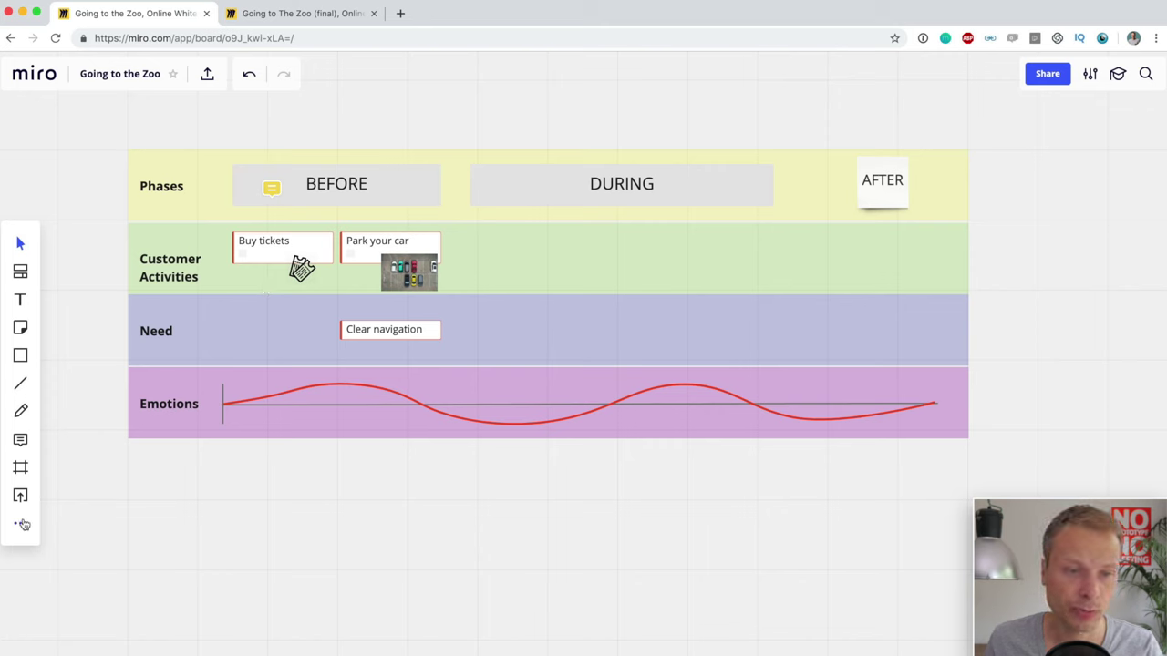
Search IconFinder for "grumpy" and place the red-haired angry face, scaled down, on the emotion curve's first low point
left_click(359, 385)
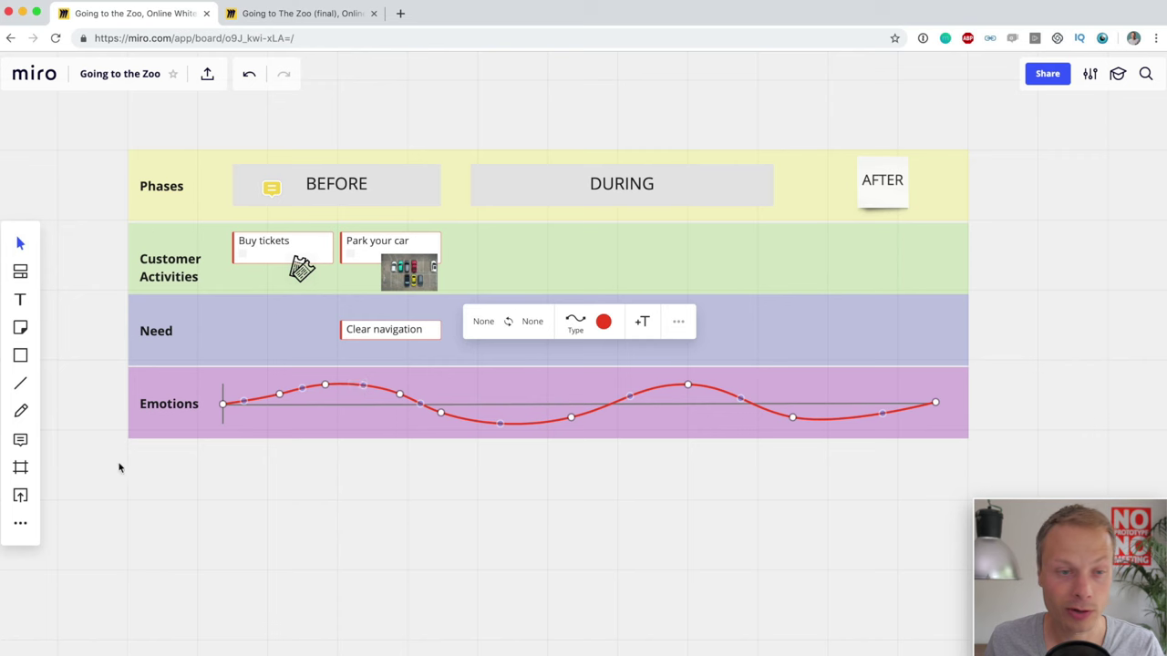
left_click(20, 523)
left_click(221, 341)
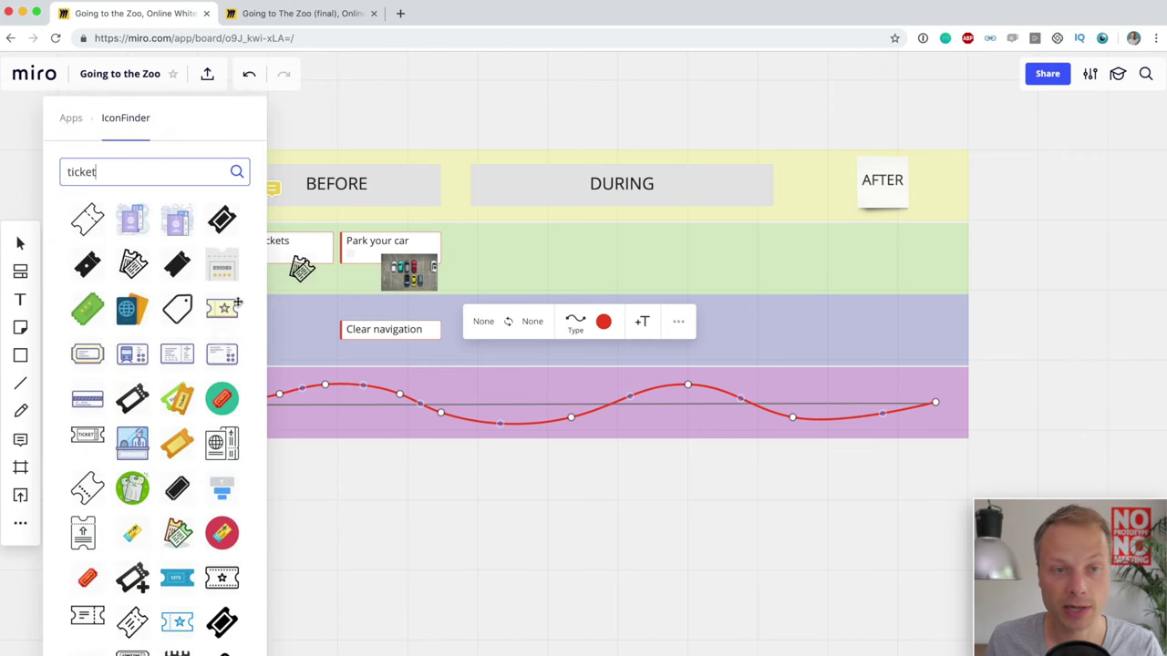
triple_click(164, 173)
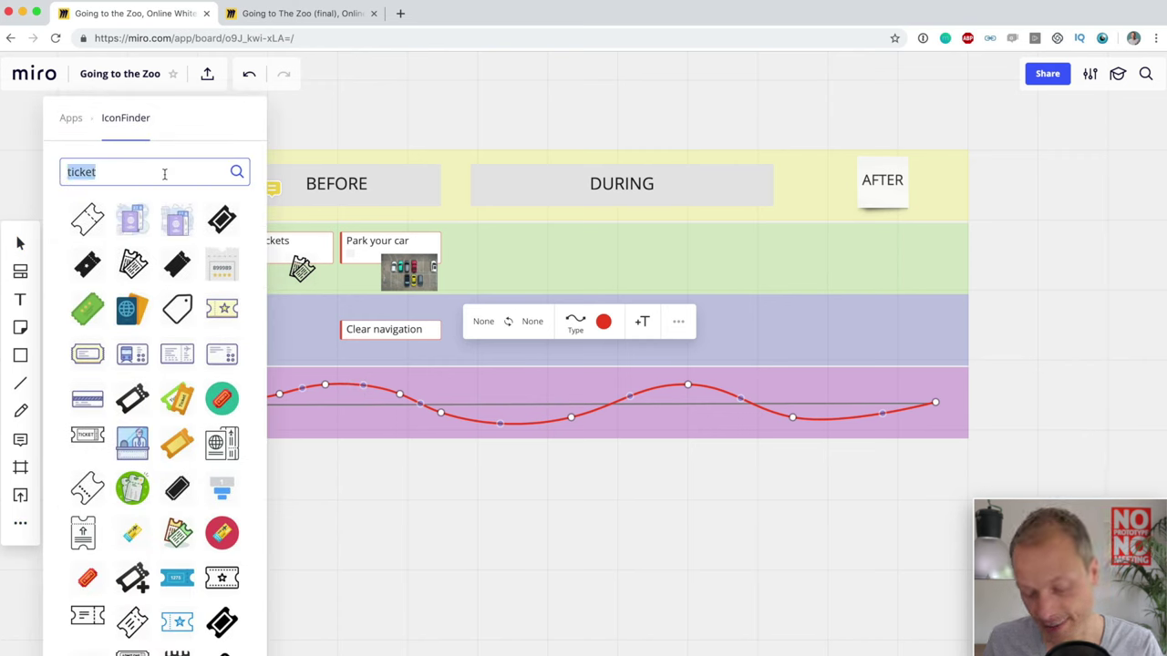
type("gr")
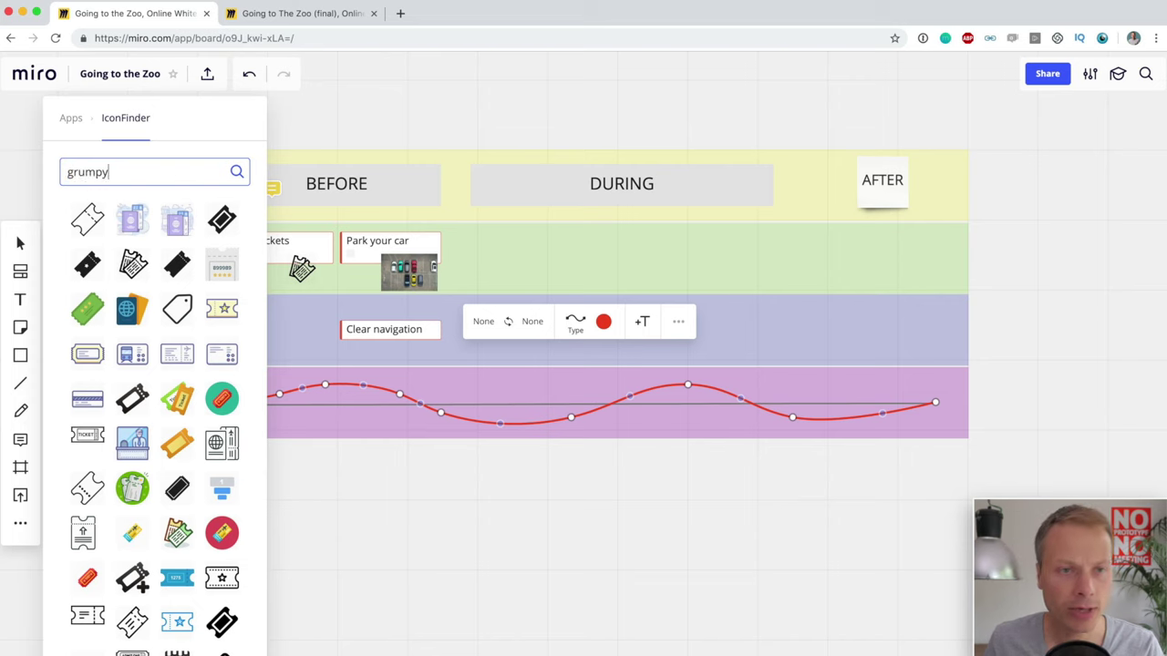
type("umpy")
key("Return")
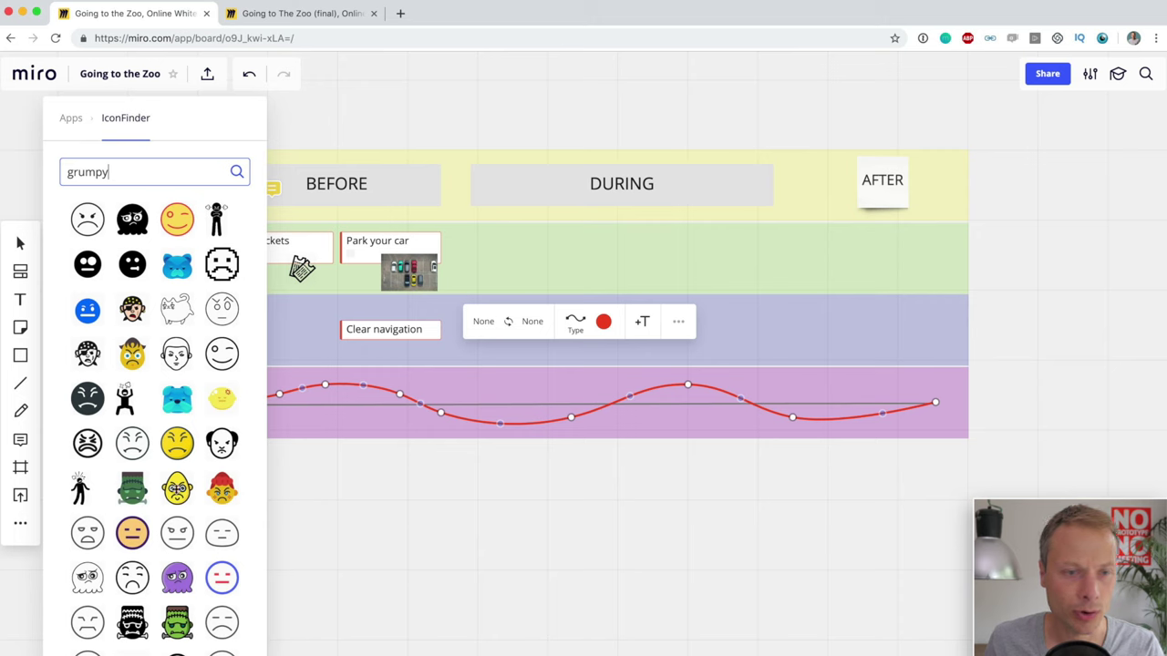
left_click_drag(221, 493, 506, 415)
left_click(531, 501)
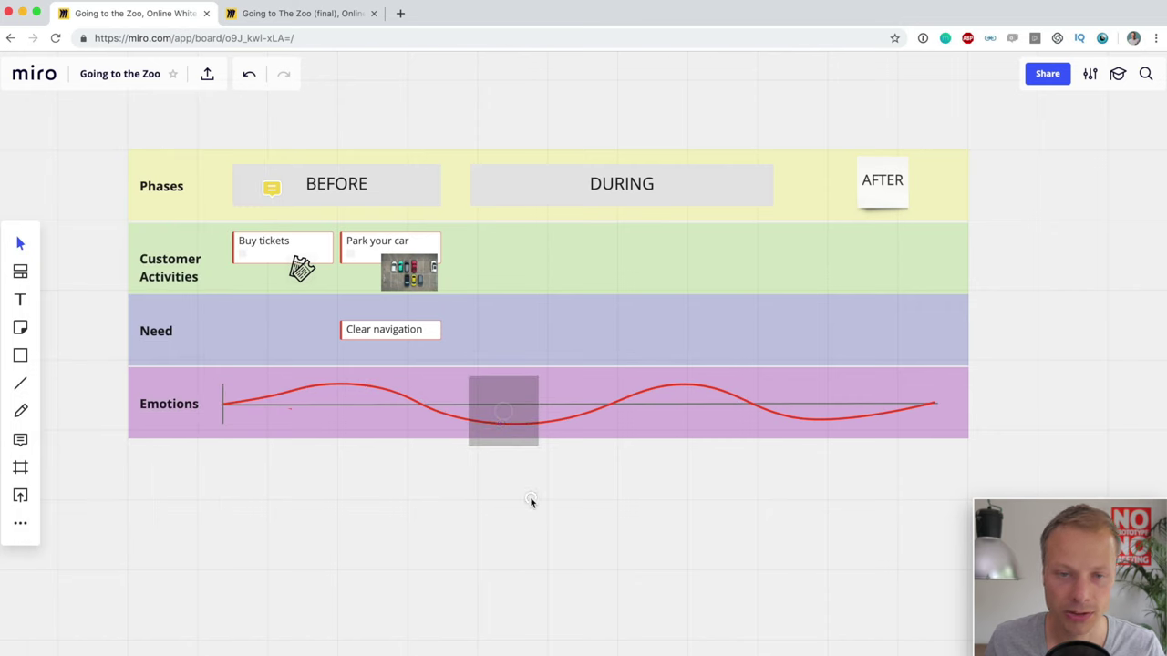
left_click_drag(537, 378, 507, 418)
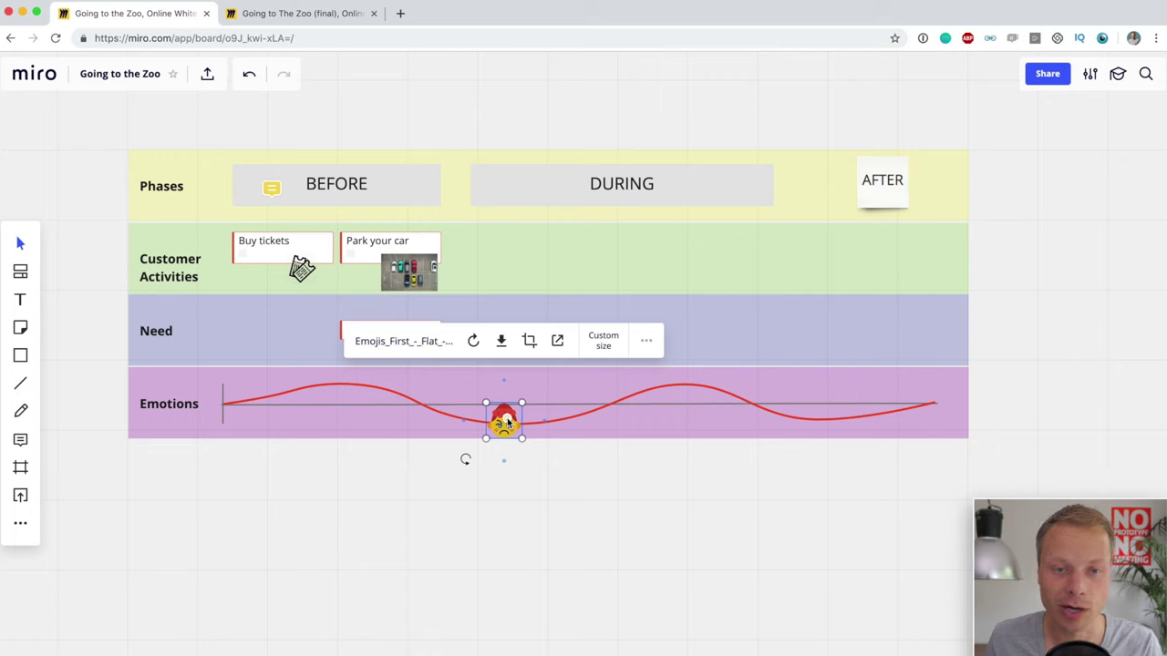
Add the comment "This person is super hungy" to the grumpy face icon on the emotion curve
right_click(507, 417)
left_click(550, 413)
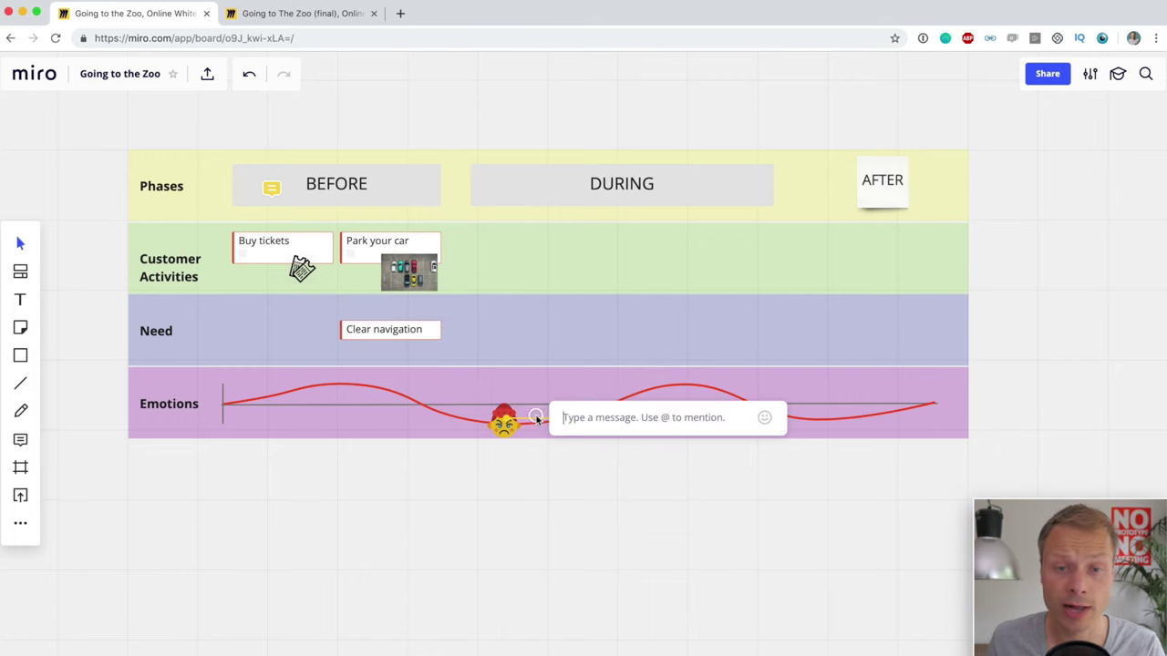
type("This person is super hungy")
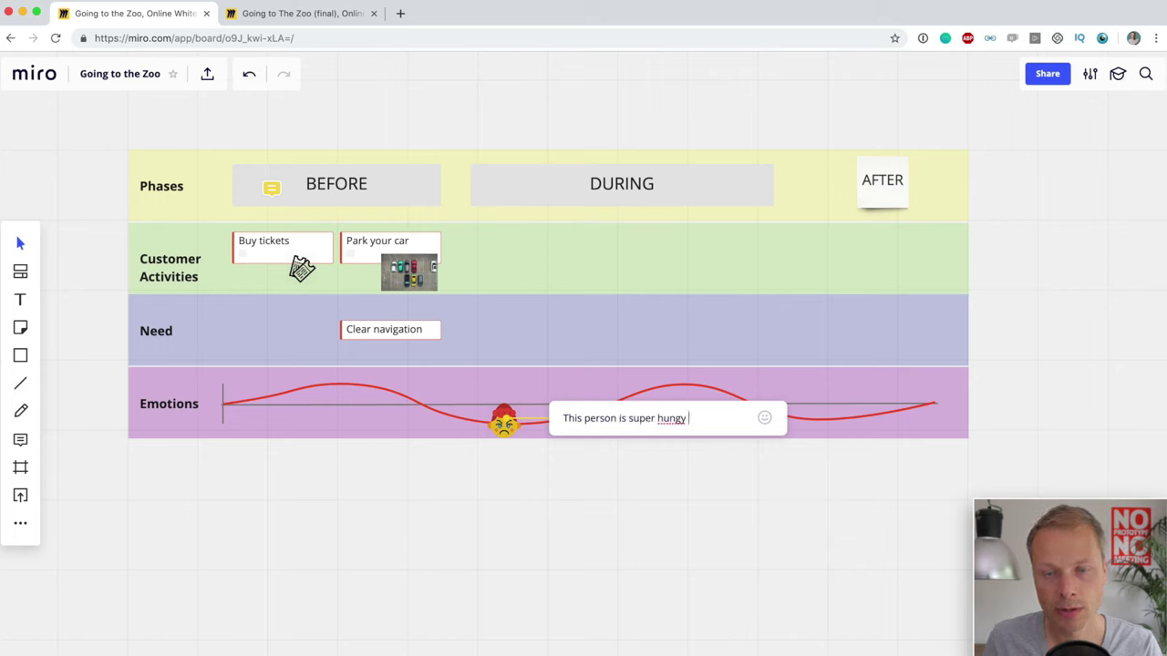
left_click(556, 491)
left_click(496, 474)
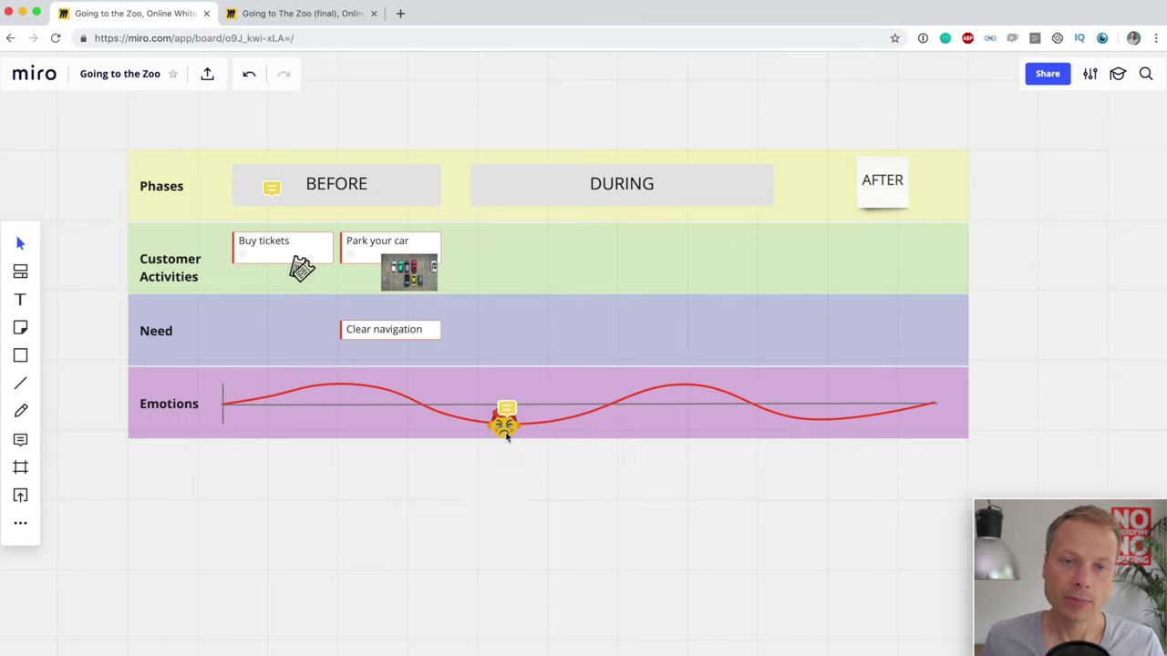